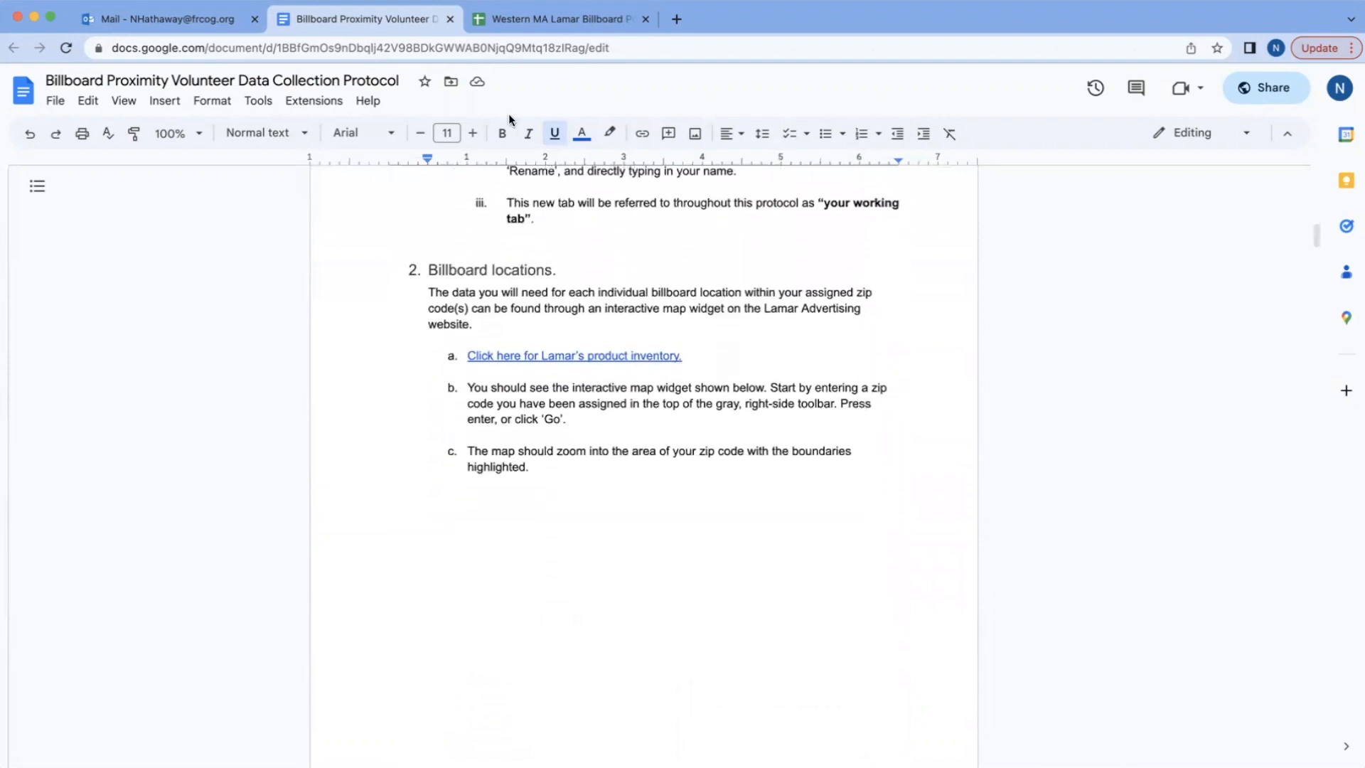
- Open the Lamar product inventory link from the Billboard locations section of the protocol document
click(499, 31)
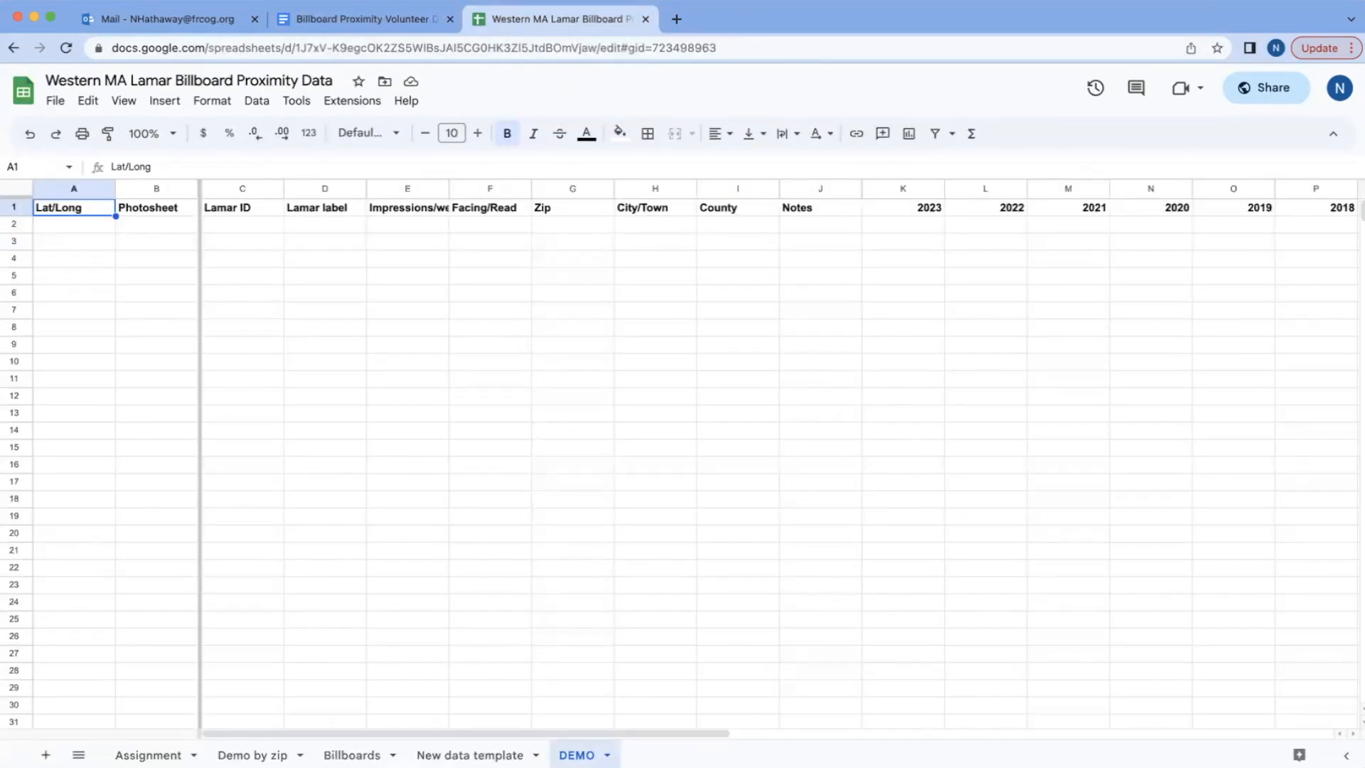
click(377, 18)
scroll(707, 369, down, 3)
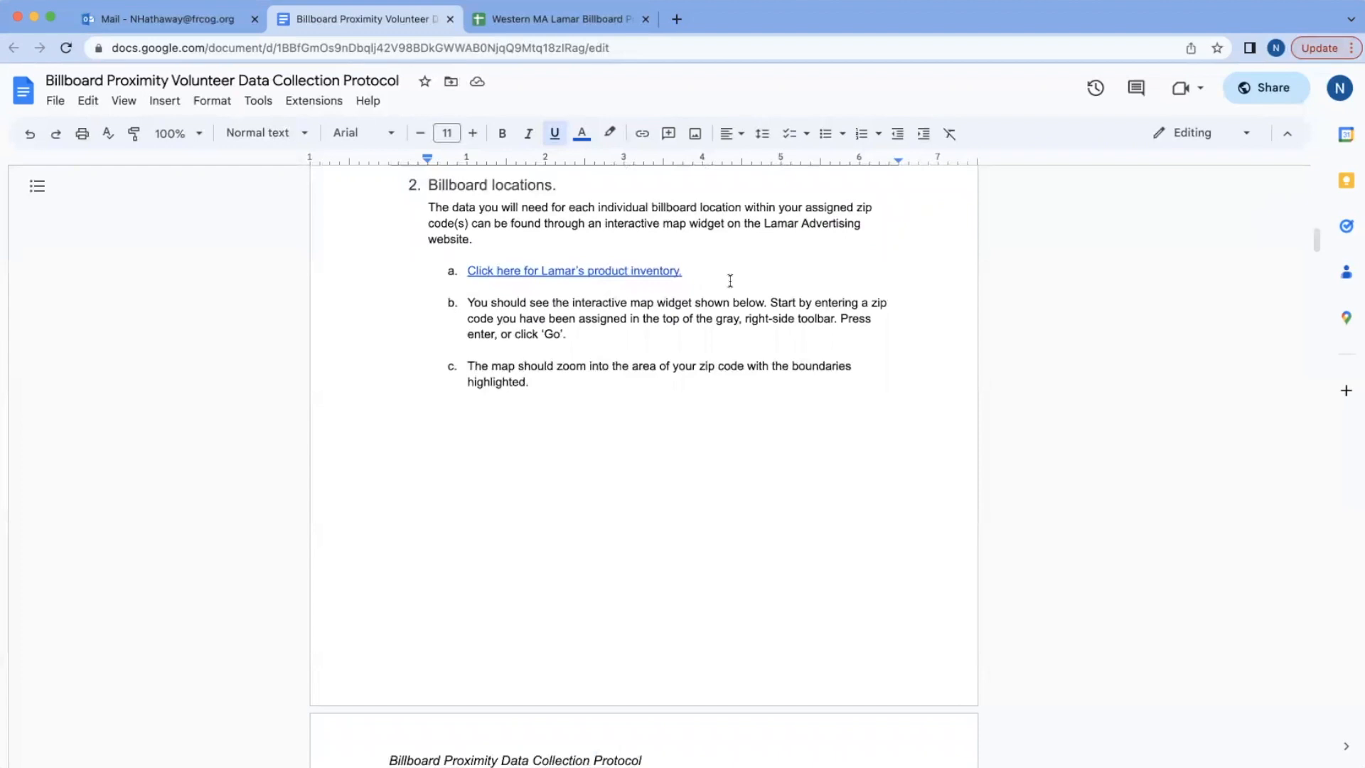
right_click(649, 271)
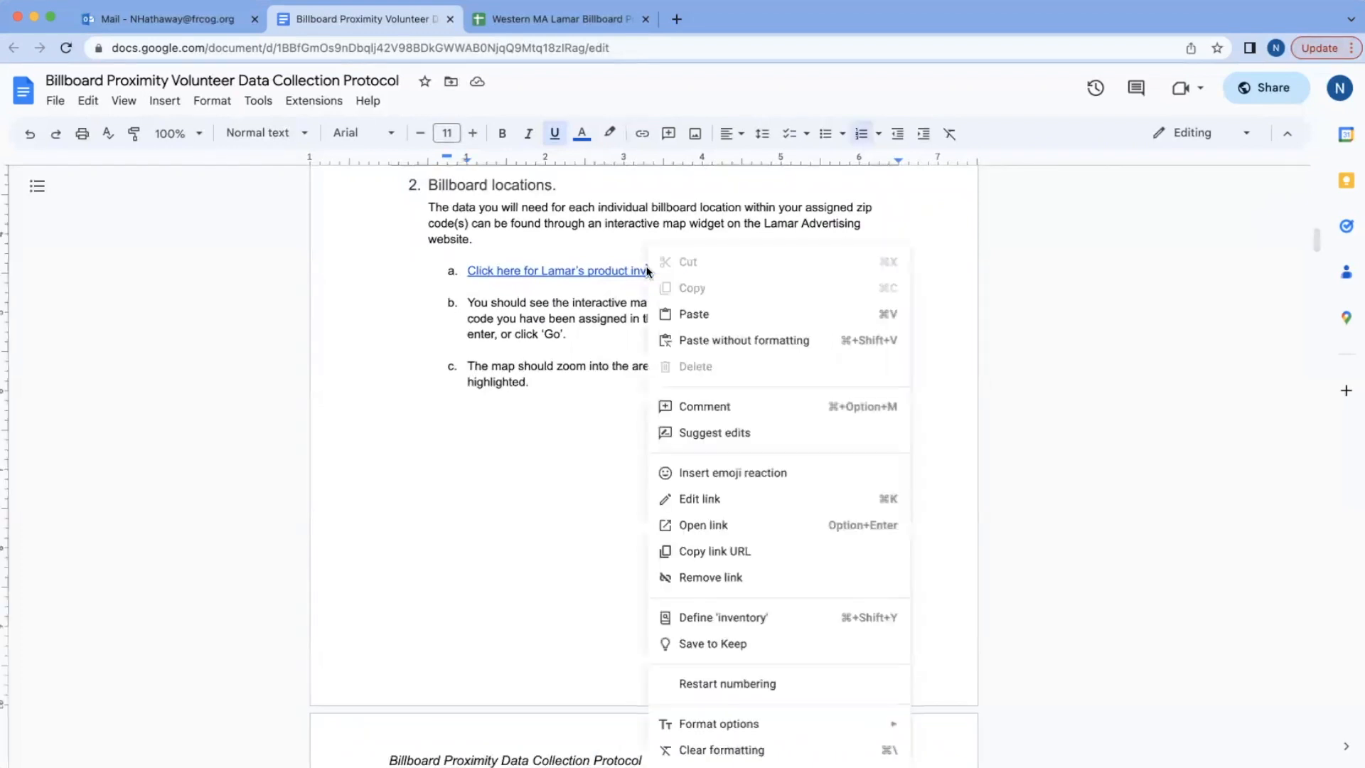
click(590, 274)
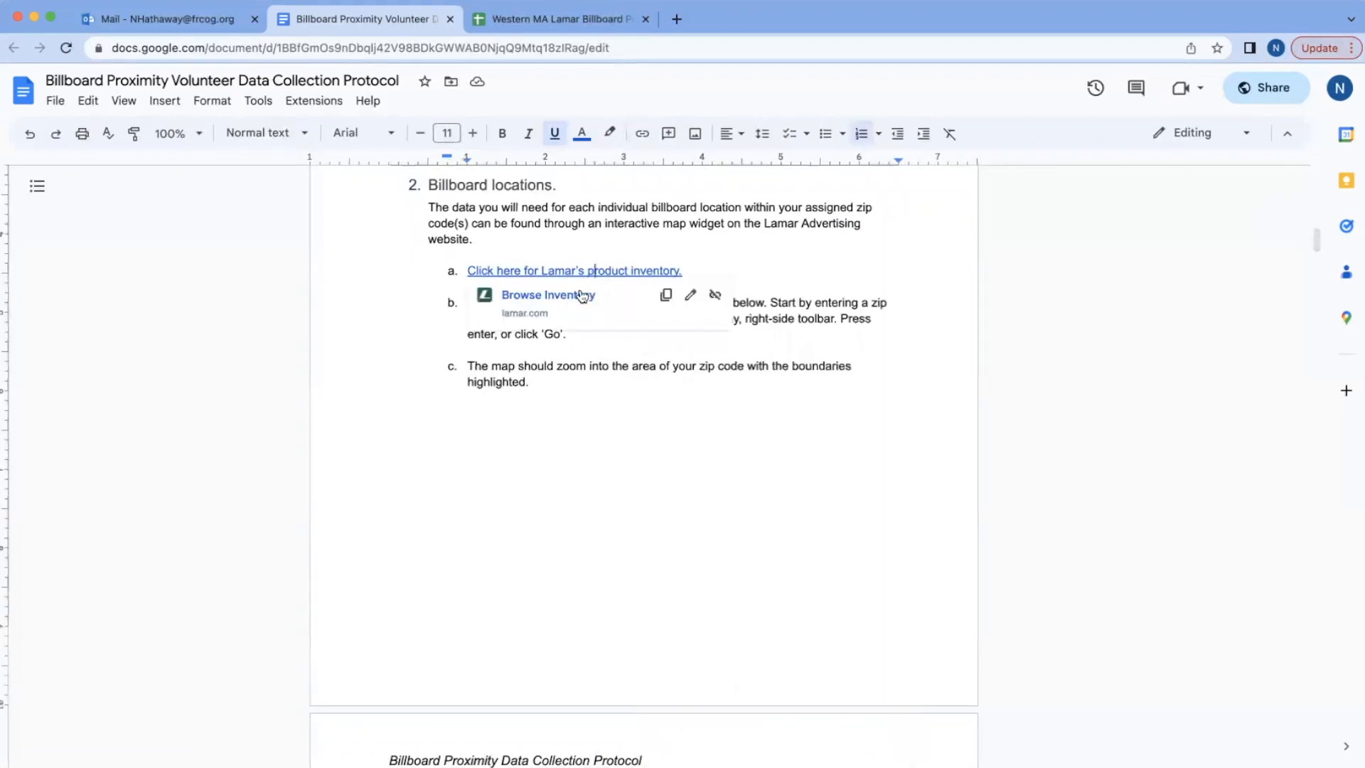
click(581, 295)
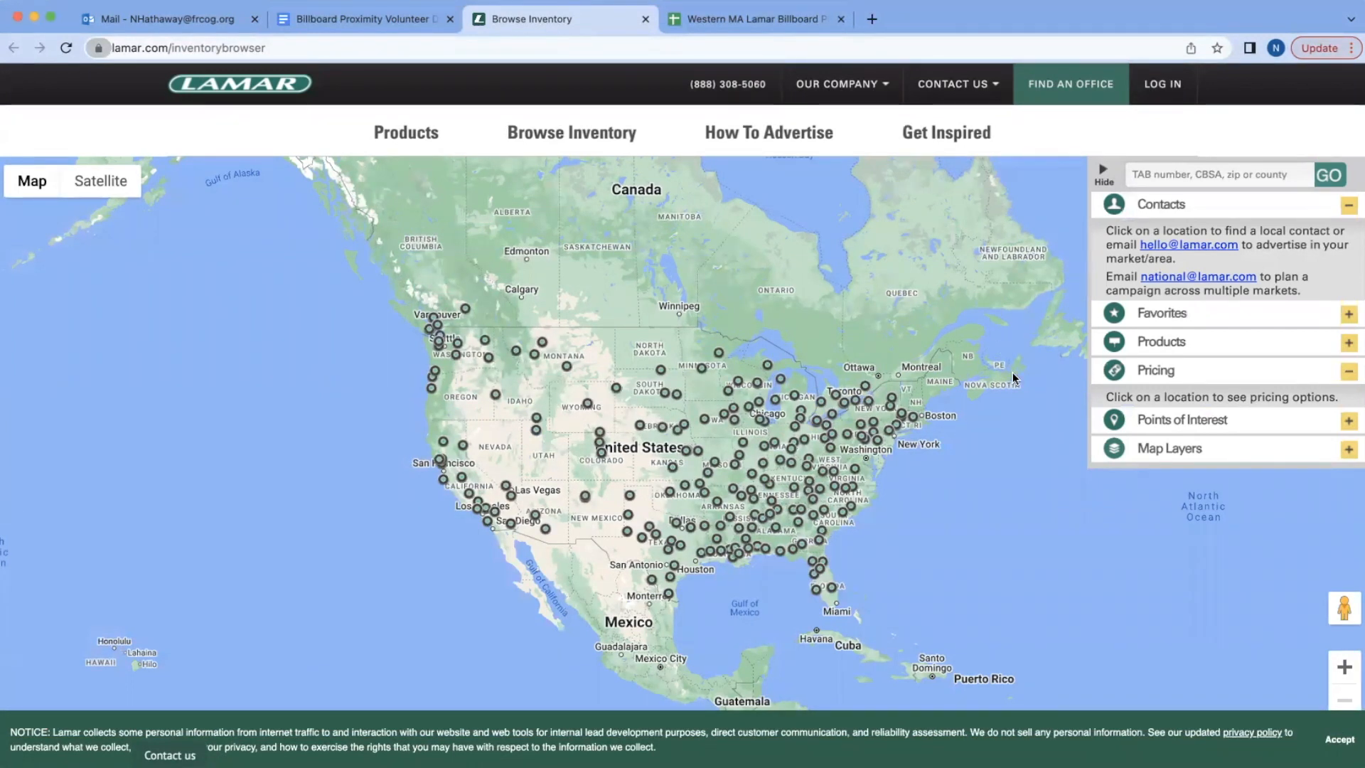
- Exclude Benches, Shelters, Bus/Rail Routes and Airports from the product types shown on the inventory map
click(1170, 205)
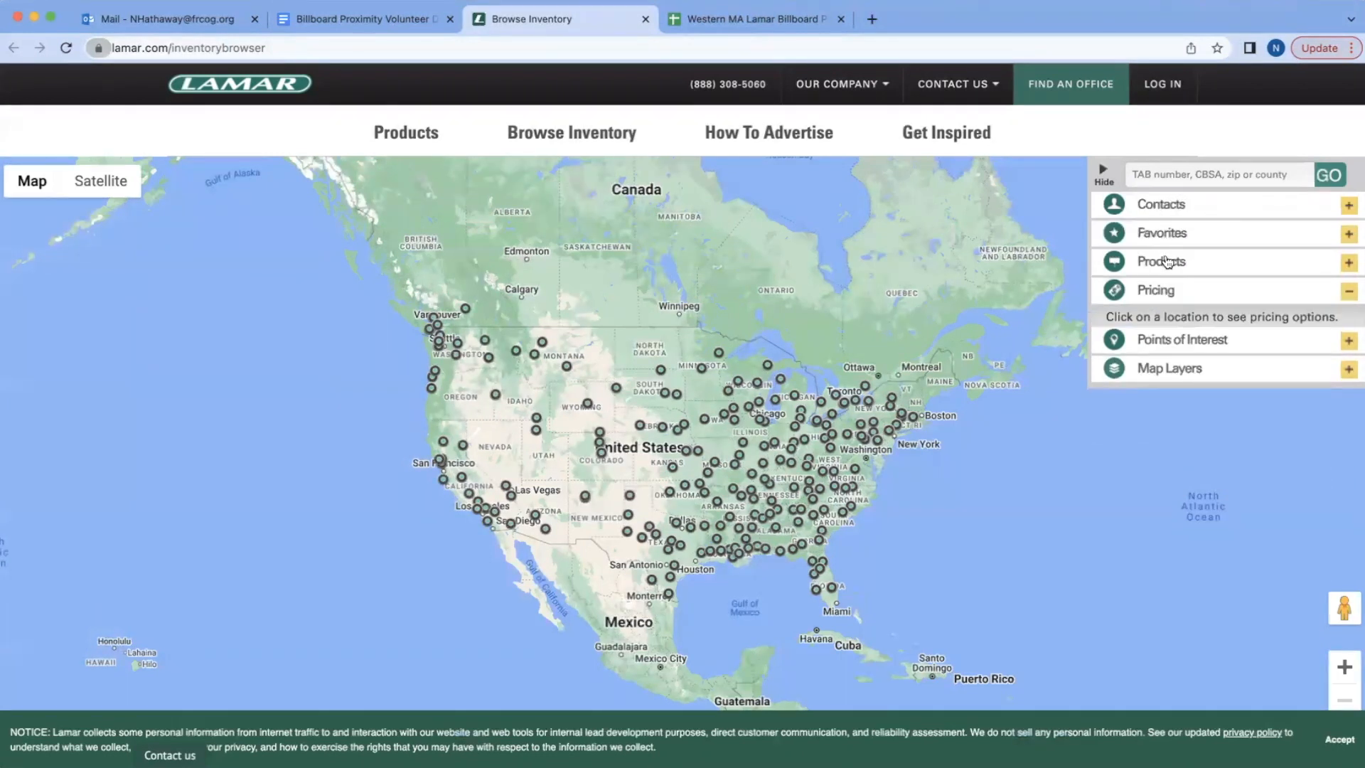
click(1167, 262)
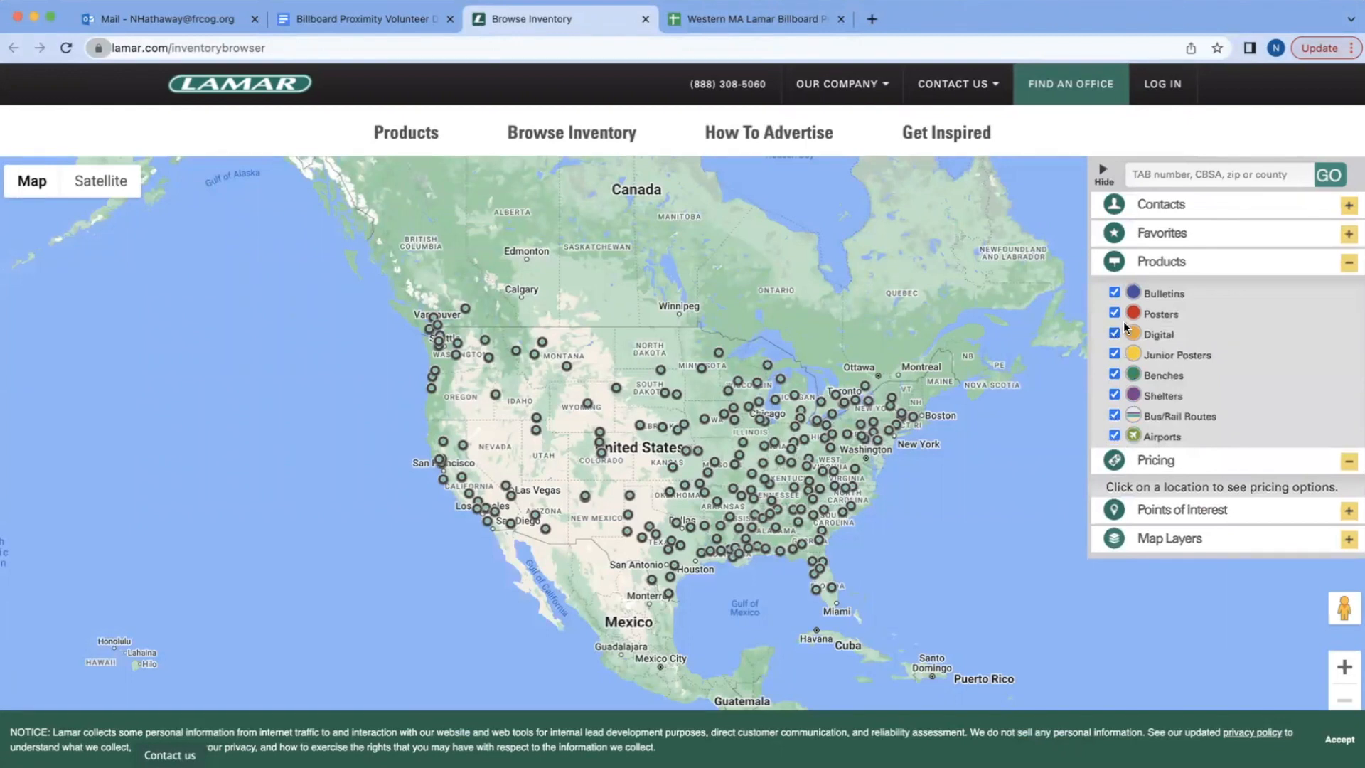
click(1118, 375)
click(1115, 395)
click(1115, 415)
click(1114, 436)
click(1211, 271)
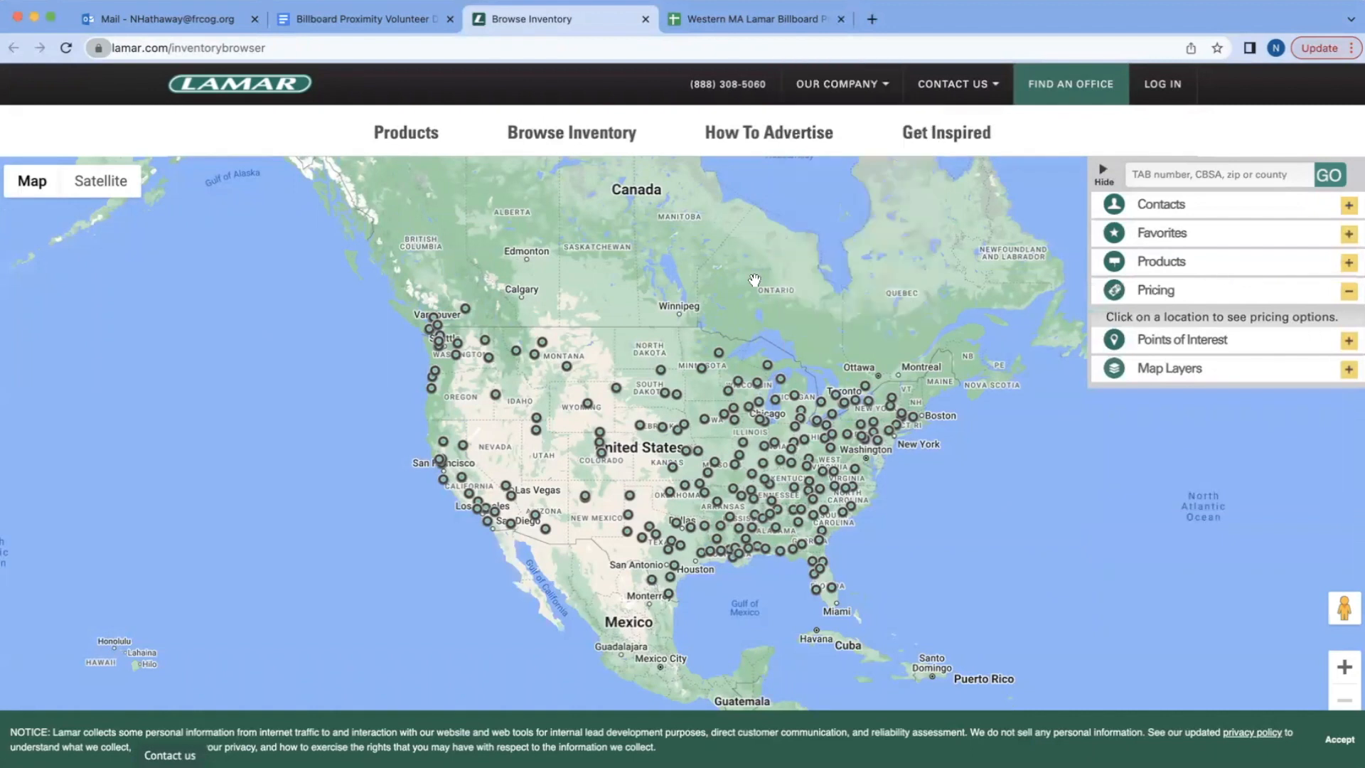
- Copy Sunderland's zip code 01375 from the Assignment sheet of the Western MA Lamar Billboard Proximity Data spreadsheet
click(755, 21)
click(148, 755)
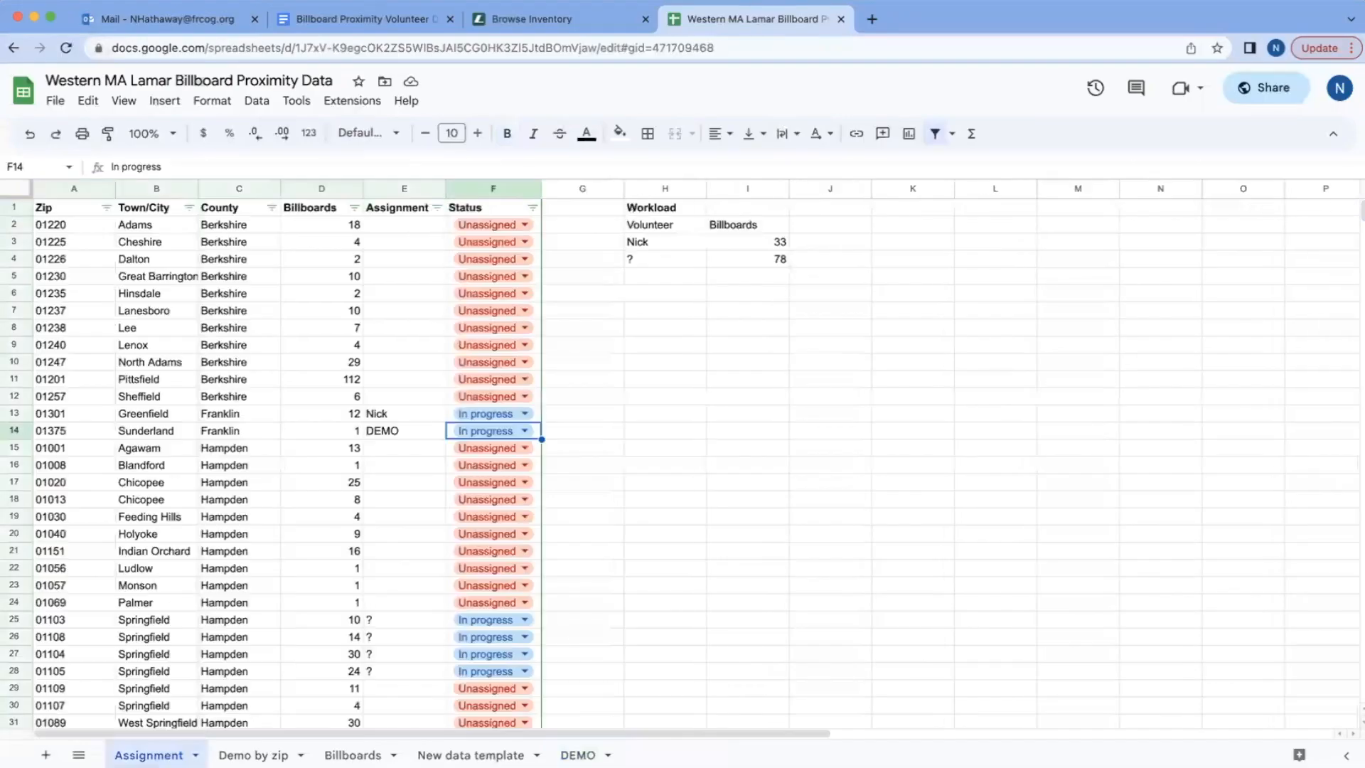
click(92, 430)
key(ctrl+c)
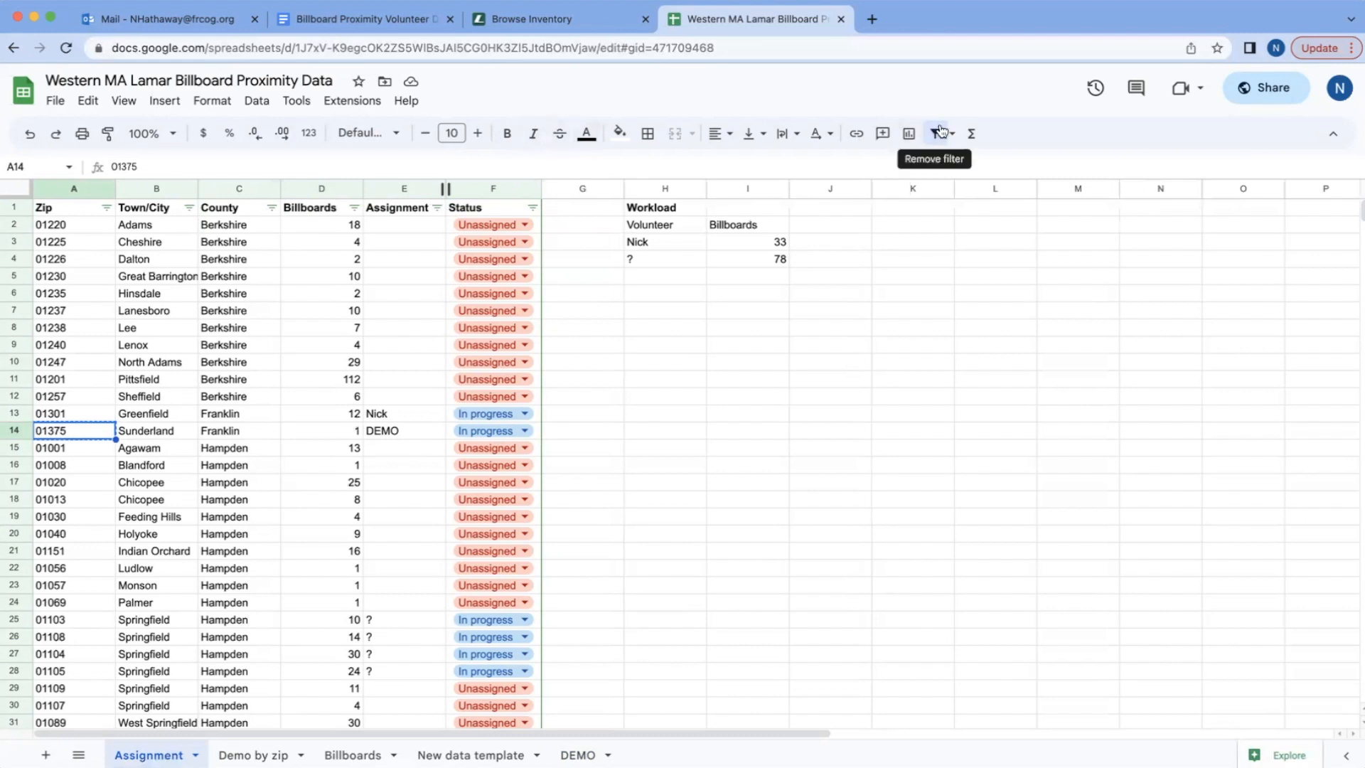
- Search the Lamar inventory map for the copied zip code 01375
click(589, 22)
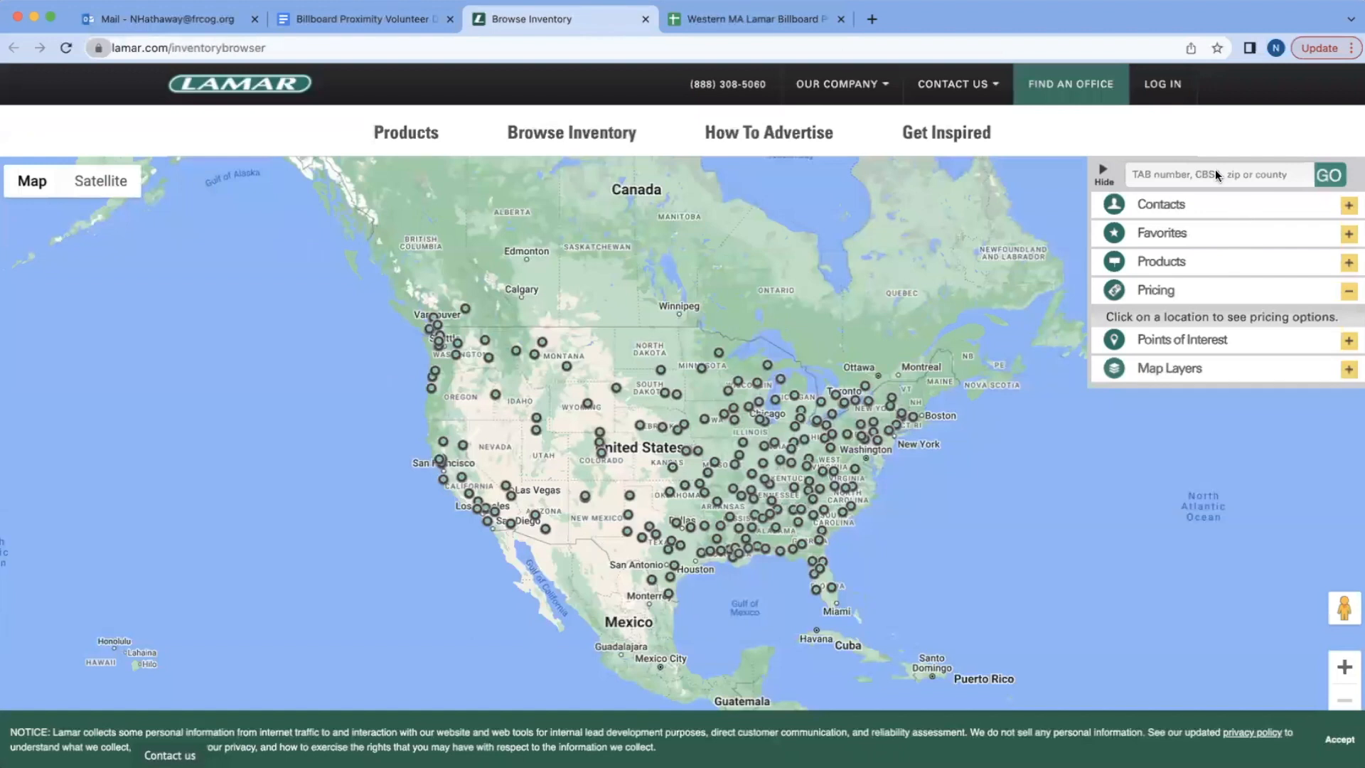
click(1172, 177)
key(ctrl+v)
key(Down)
key(Return)
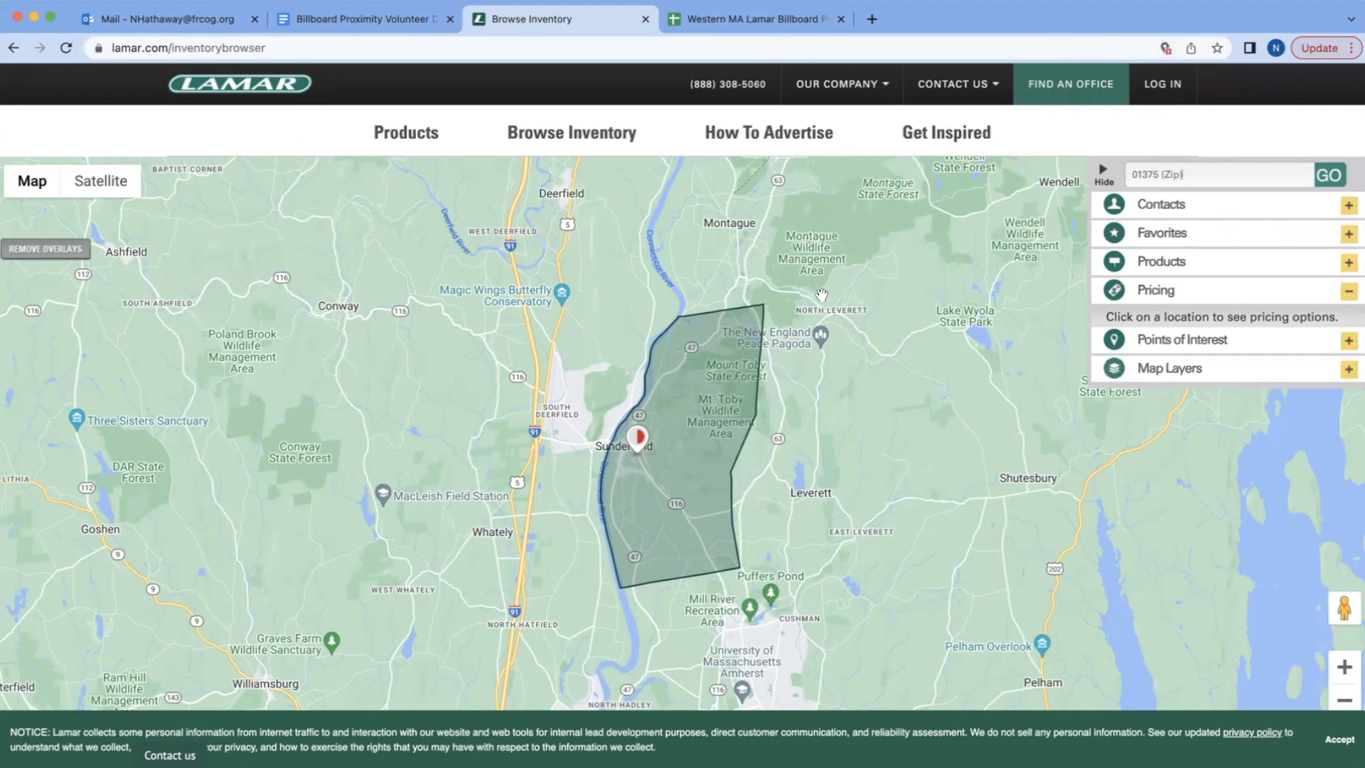
- Search the inventory map for zip code 01301
triple_click(1189, 176)
text(01301)
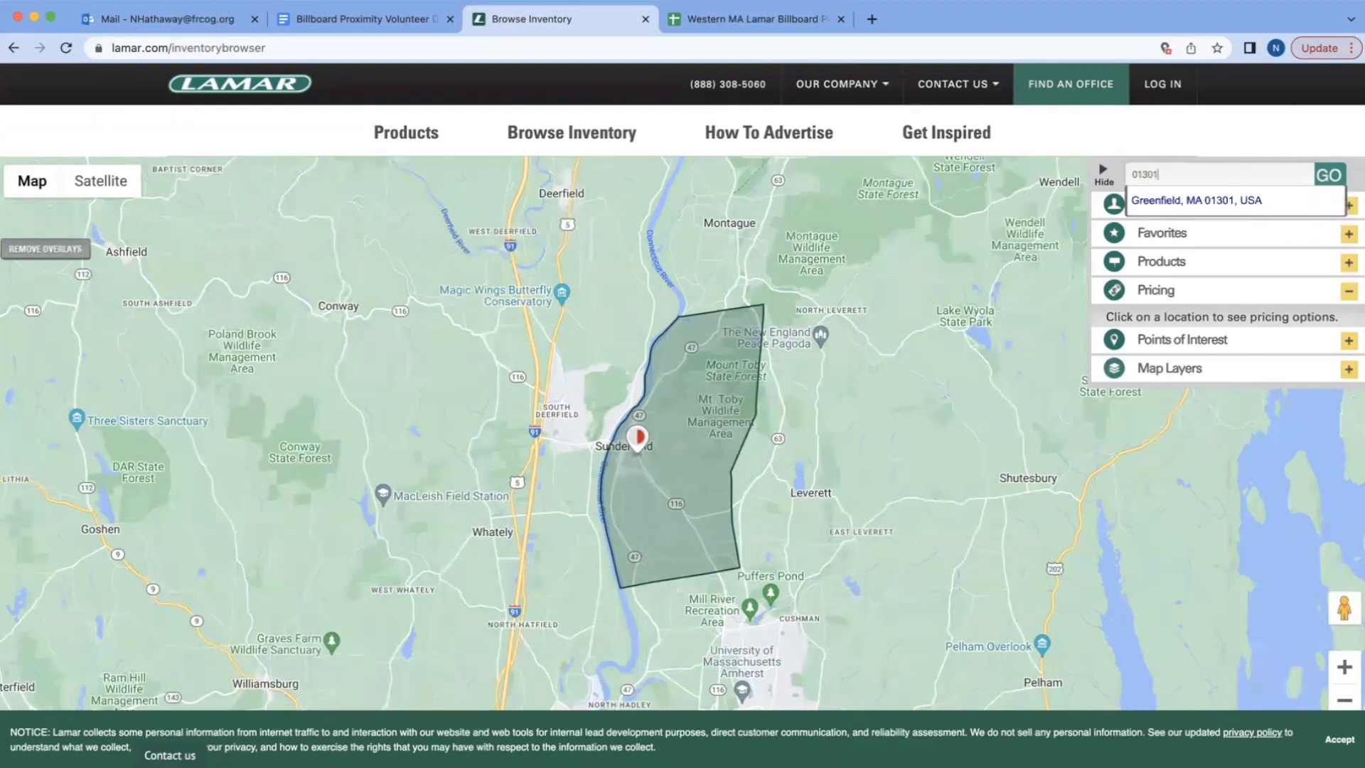
key(Down)
key(Return)
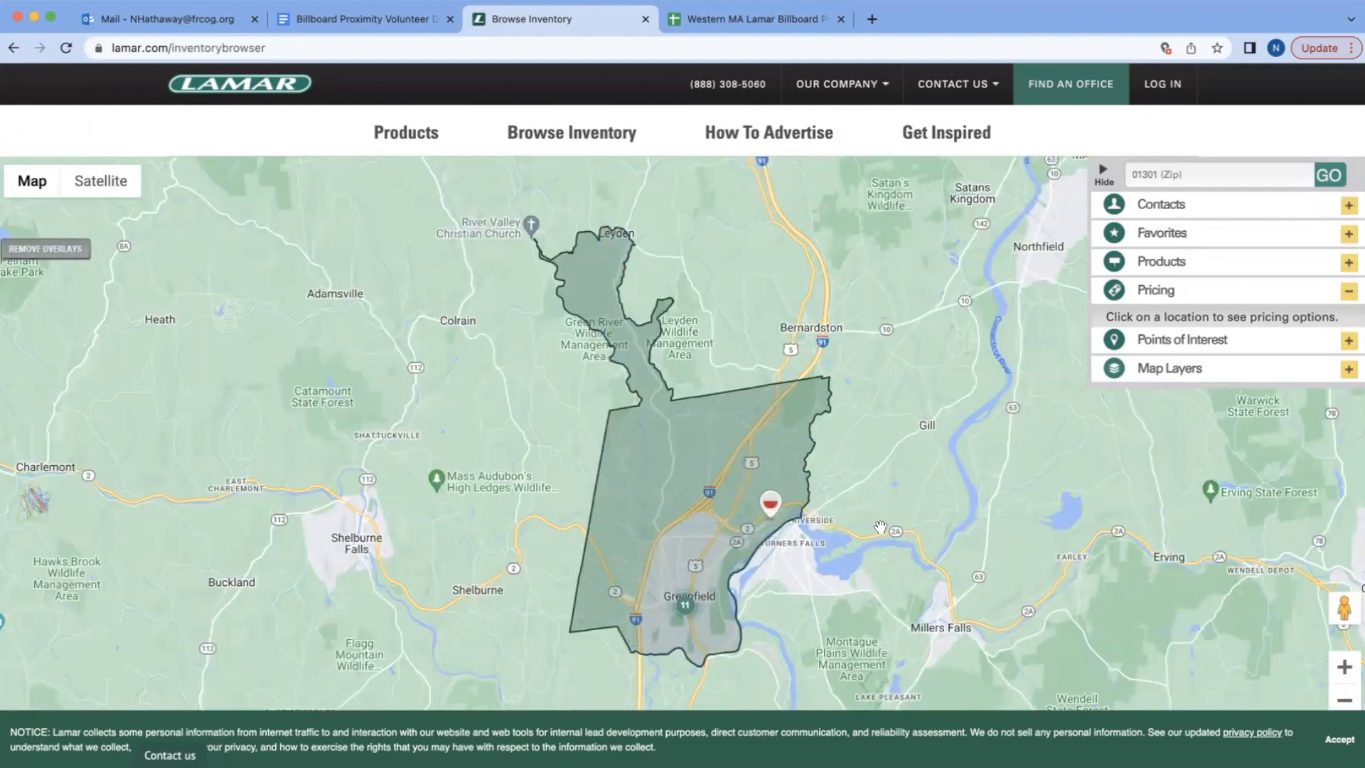
- Examine the billboard markers and clusters inside the highlighted Greenfield zip code boundary
drag(858, 551, 908, 498)
scroll(892, 423, down, 2)
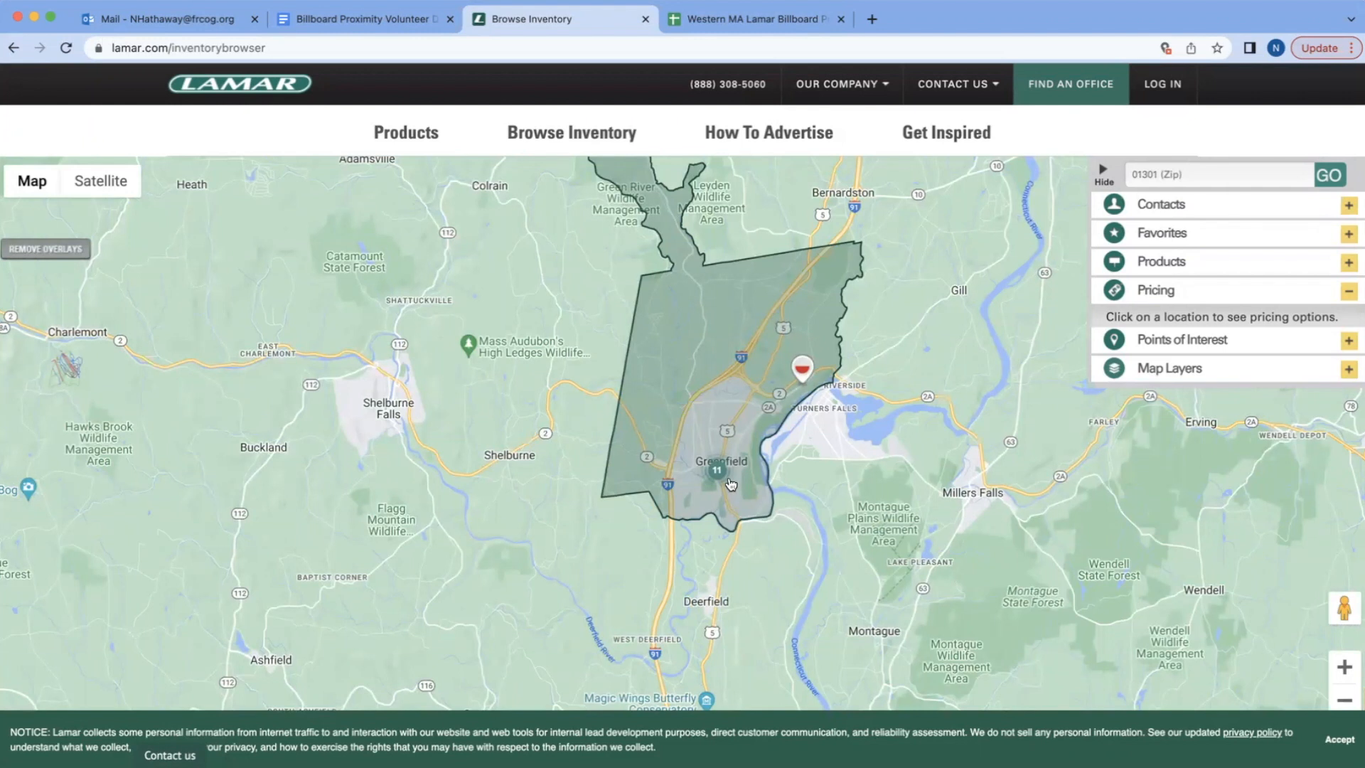
scroll(731, 485, up, 2)
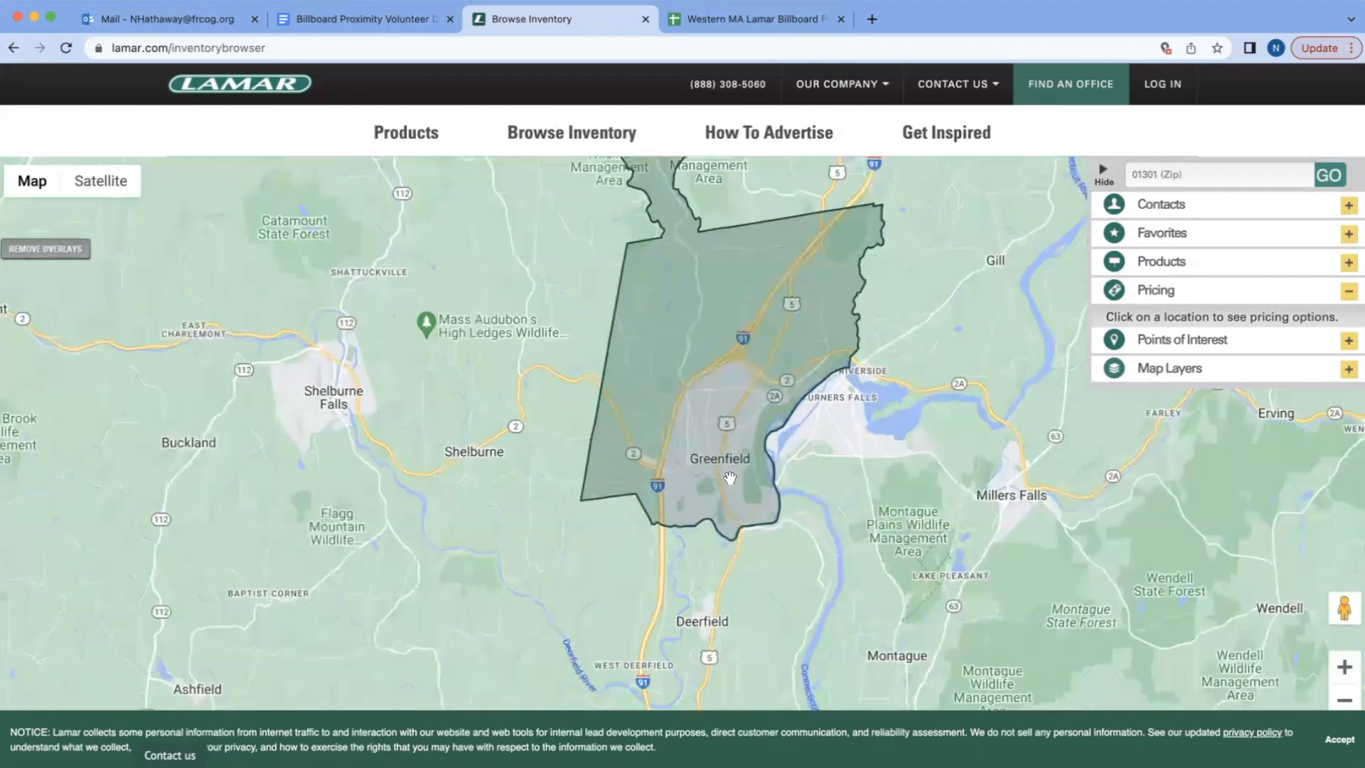
scroll(730, 478, up, 5)
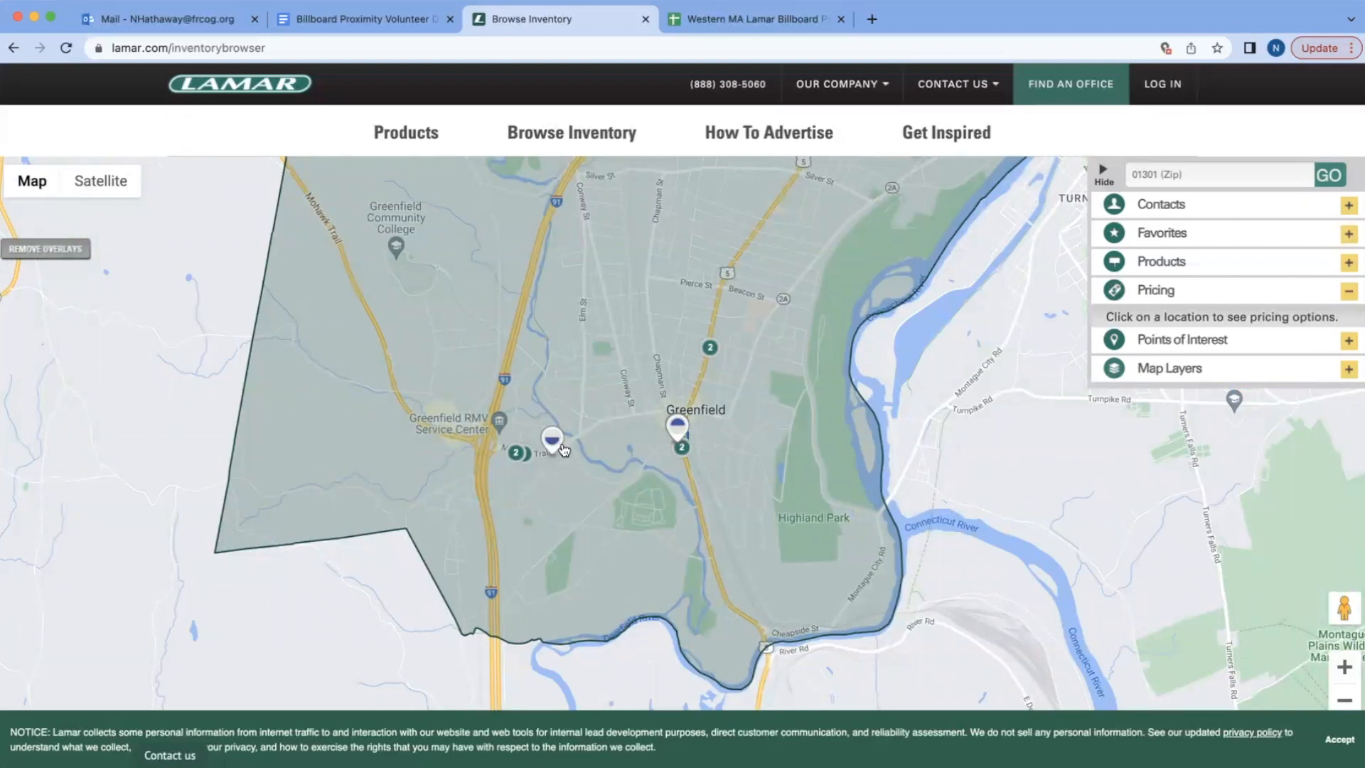
drag(763, 431, 703, 596)
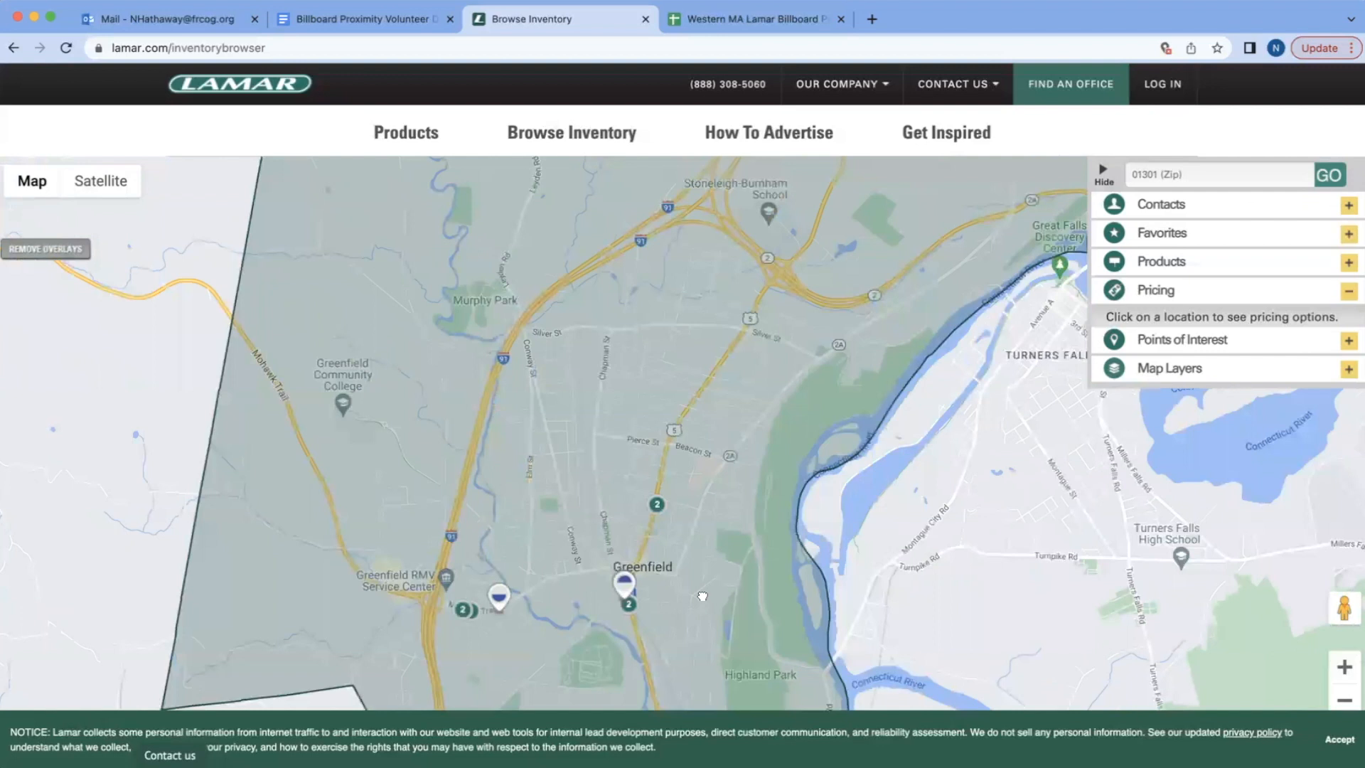
drag(882, 299, 832, 382)
drag(891, 269, 903, 246)
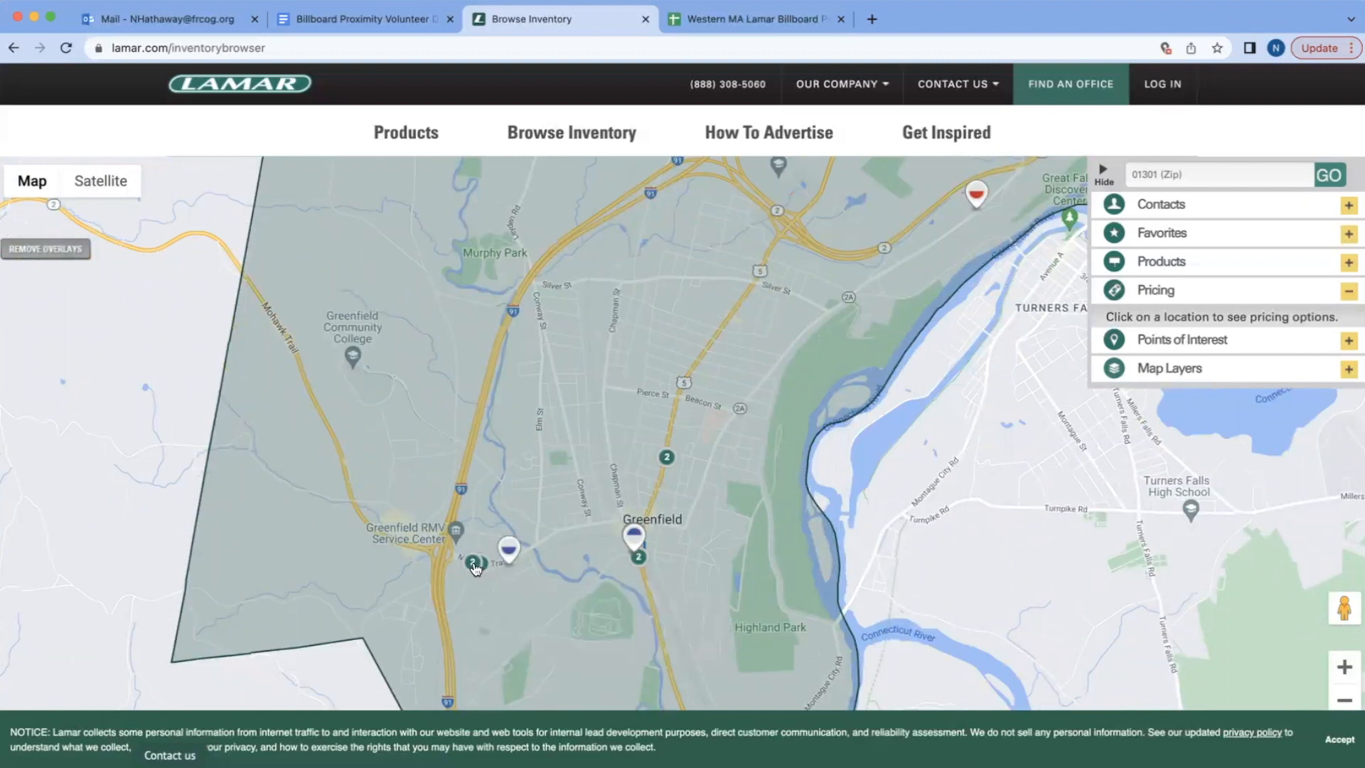
- Expand the billboard cluster near the Greenfield RMV Service Center and check the marker colors against the product legend
click(474, 567)
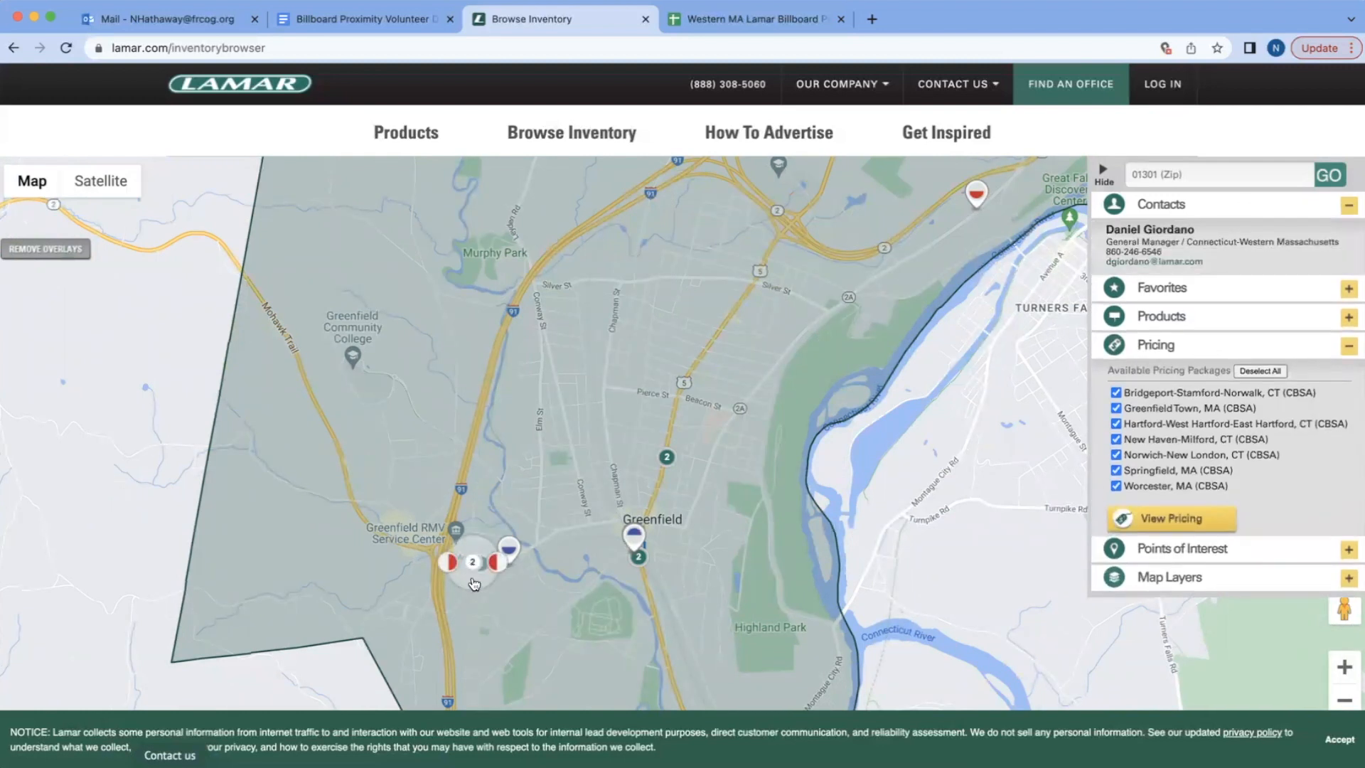
mouse_move(474, 584)
click(1238, 323)
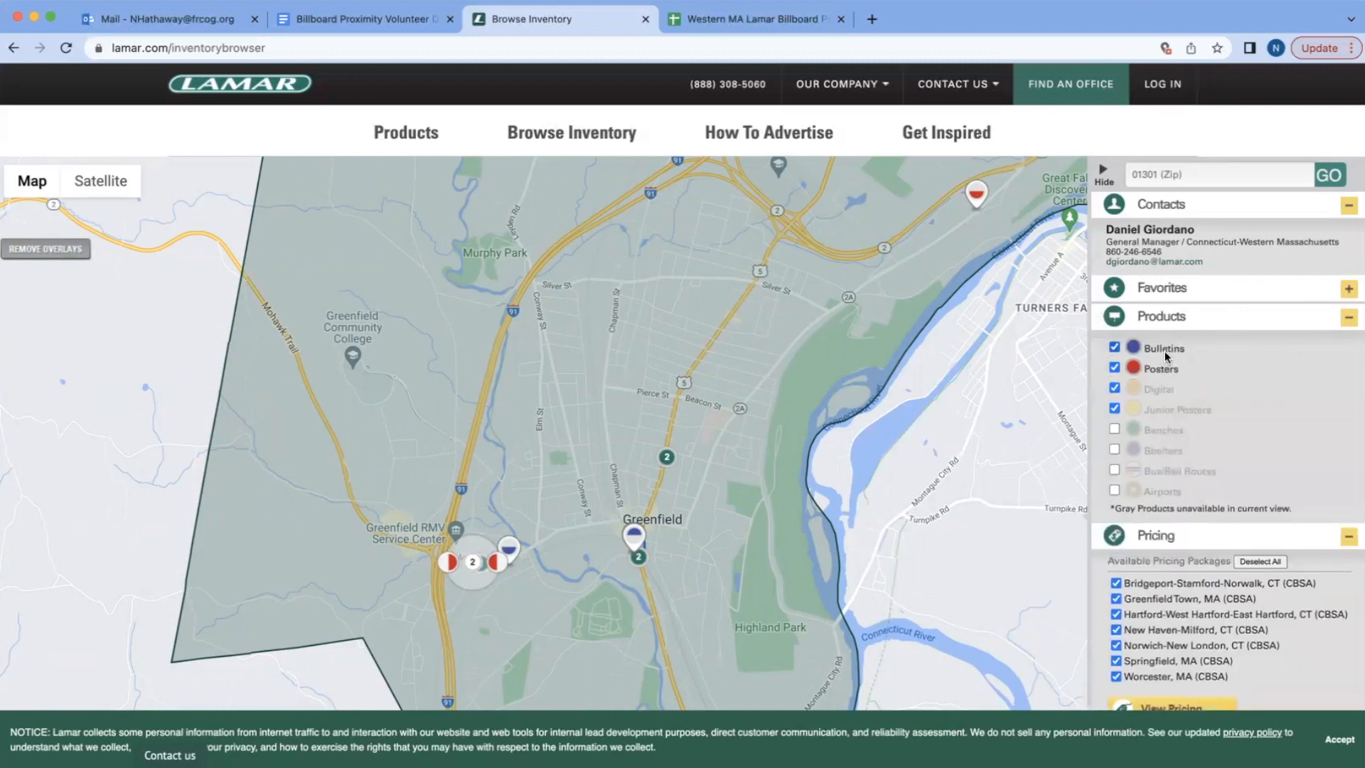
click(1168, 320)
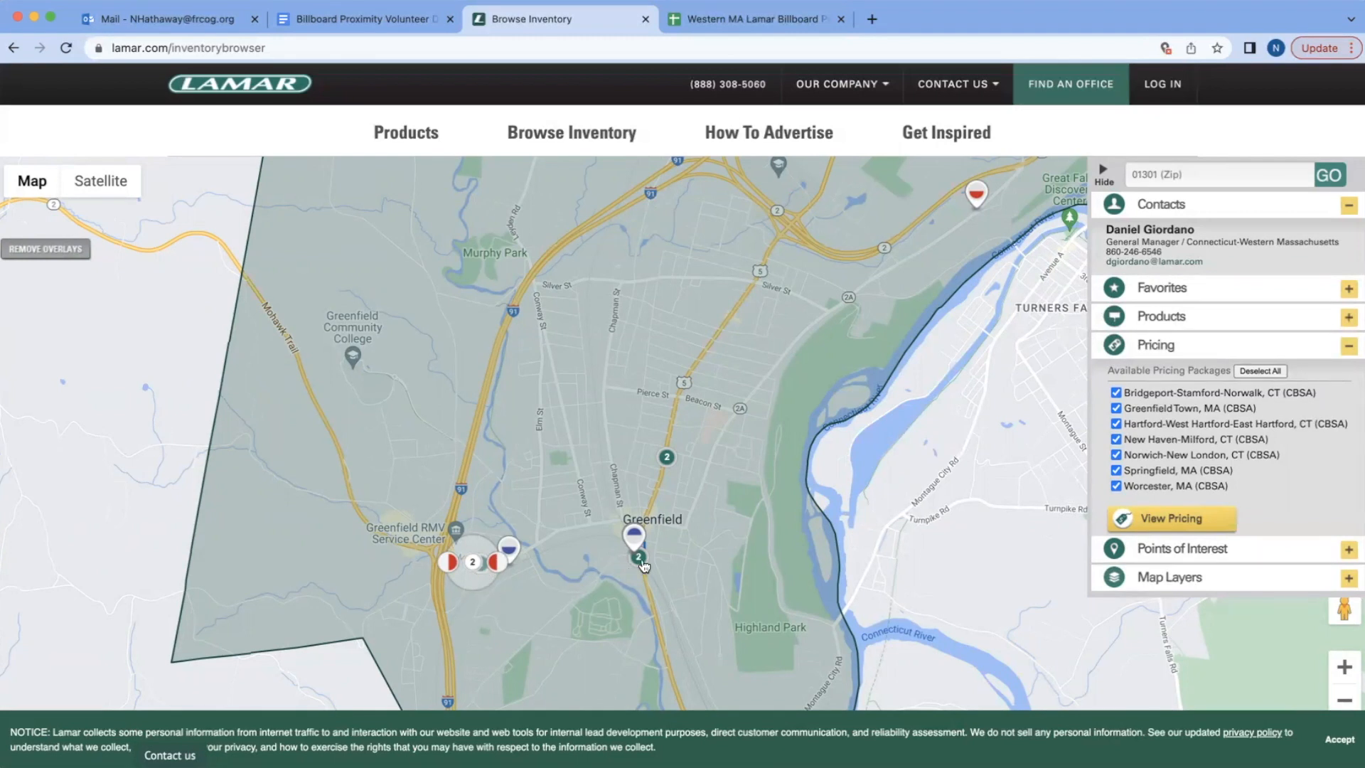
- View the details of the single poster billboard on Route 2 in northeastern Greenfield, then close them
click(976, 194)
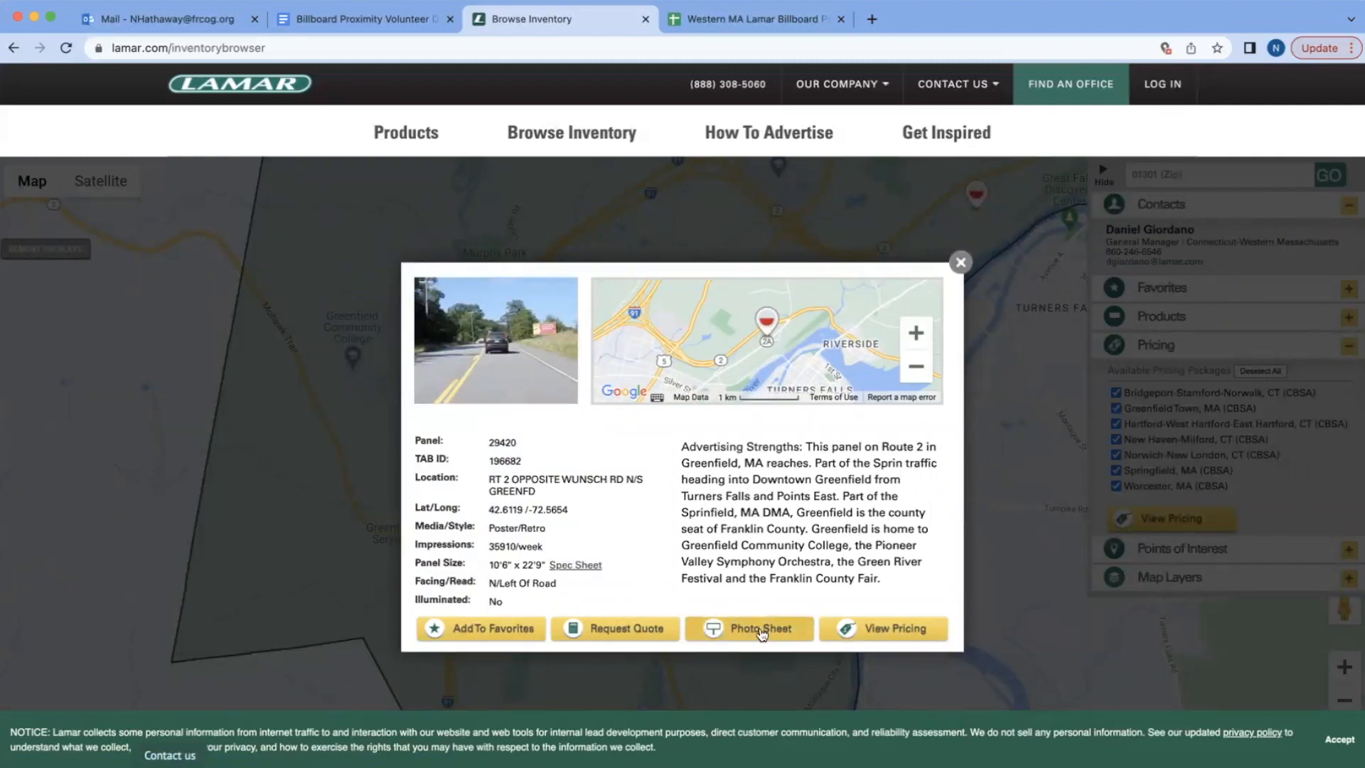
click(961, 263)
scroll(882, 470, down, 2)
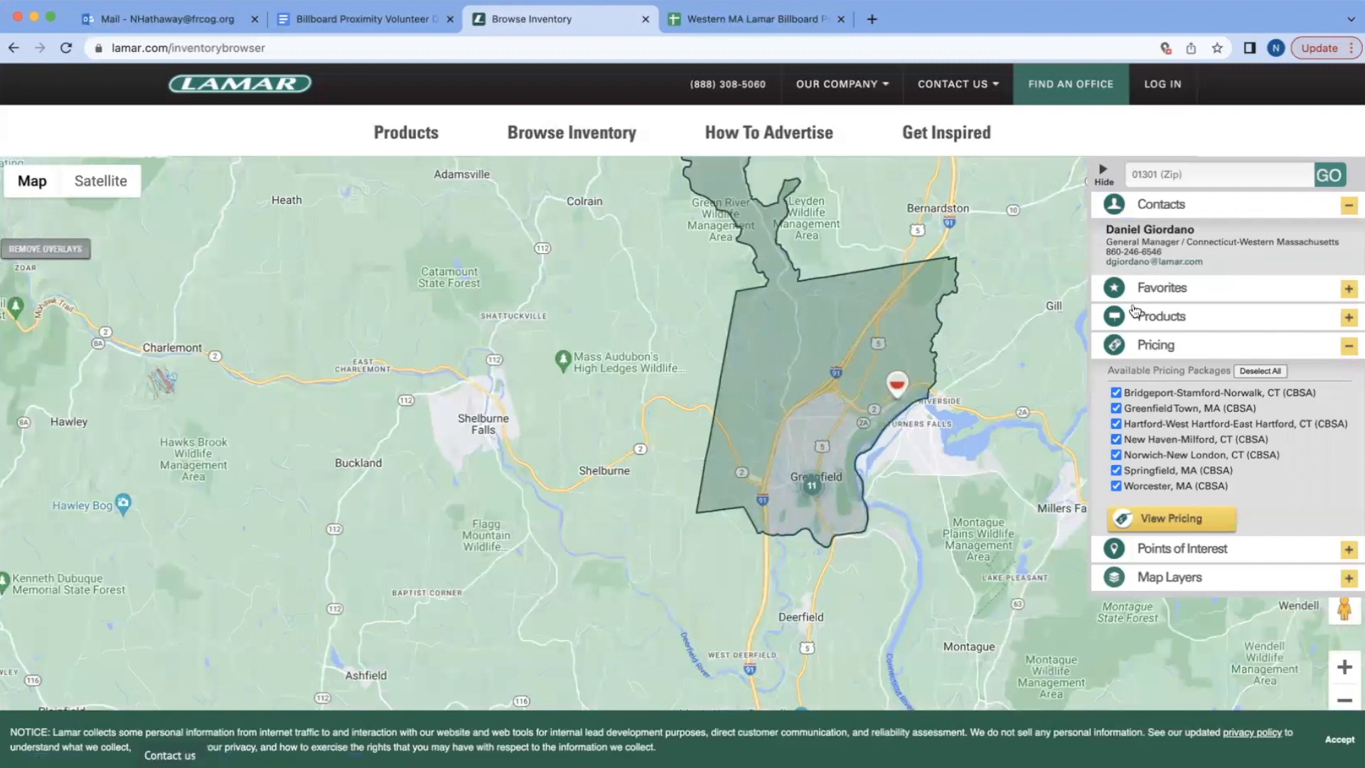
- Search the inventory map for Sunderland's zip code 01375 again
triple_click(1186, 176)
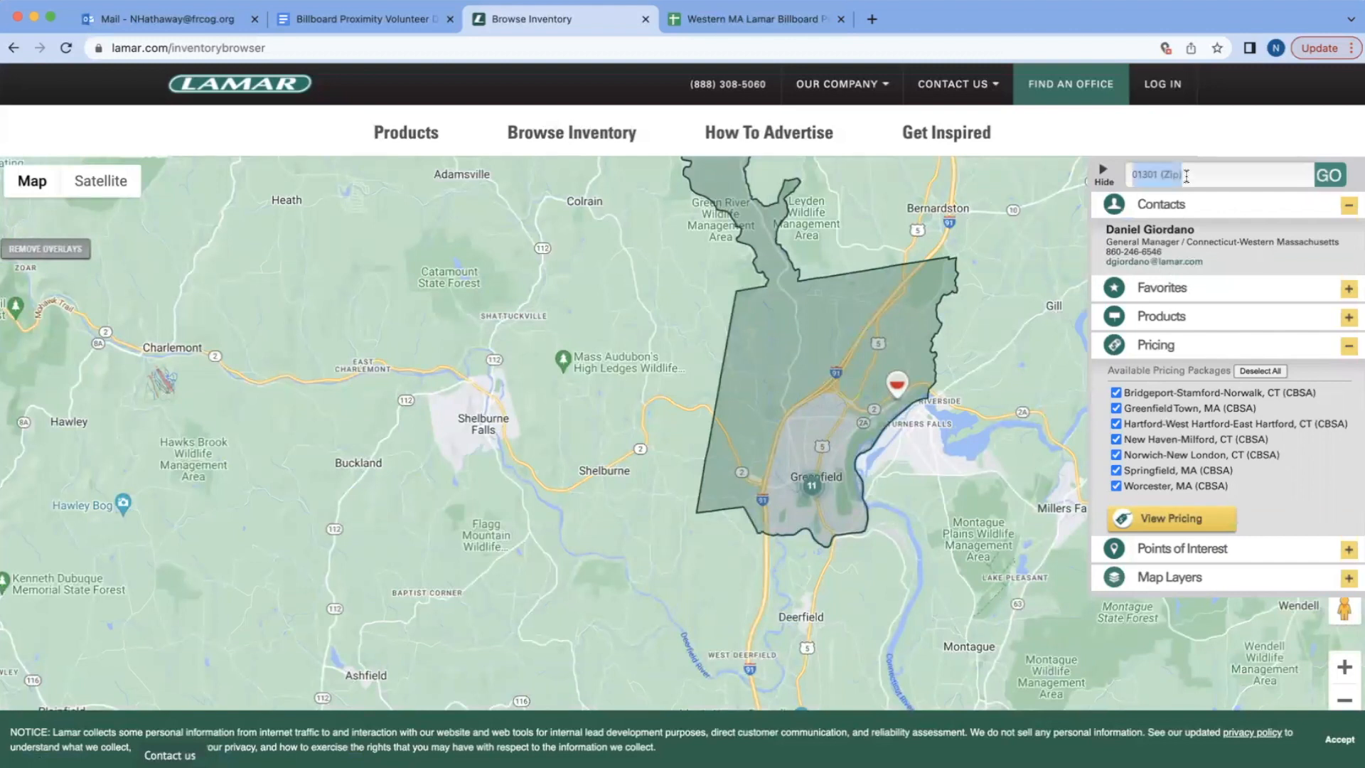
text(01301)
key(BackSpace)
key(BackSpace)
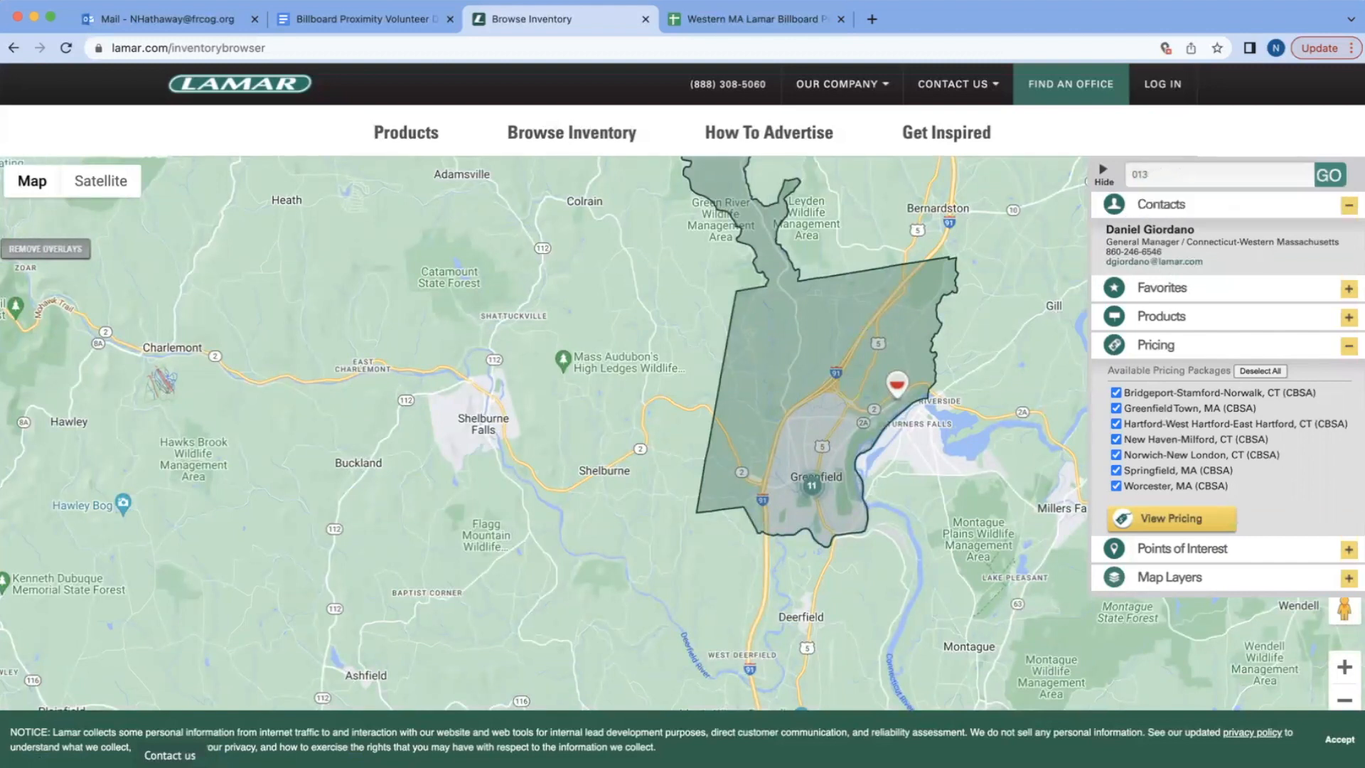
text(75)
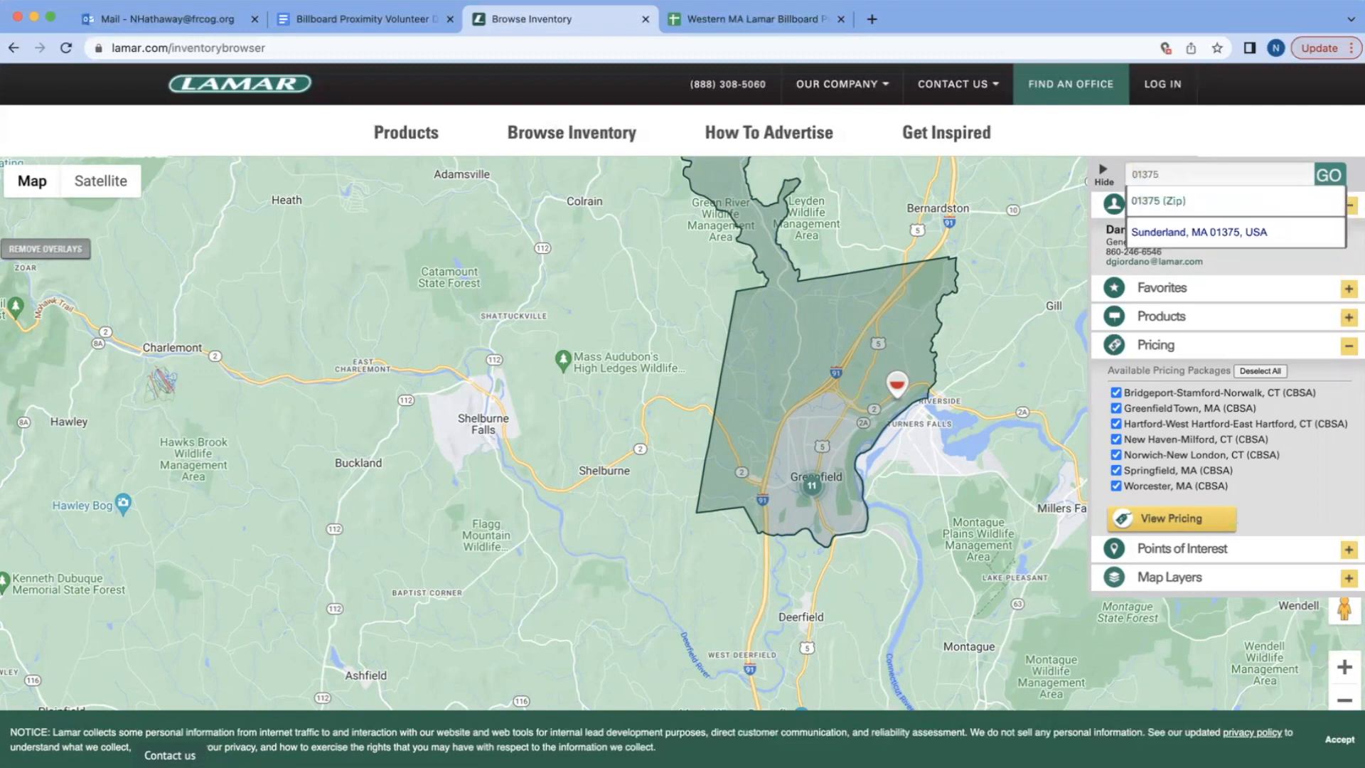
key(Return)
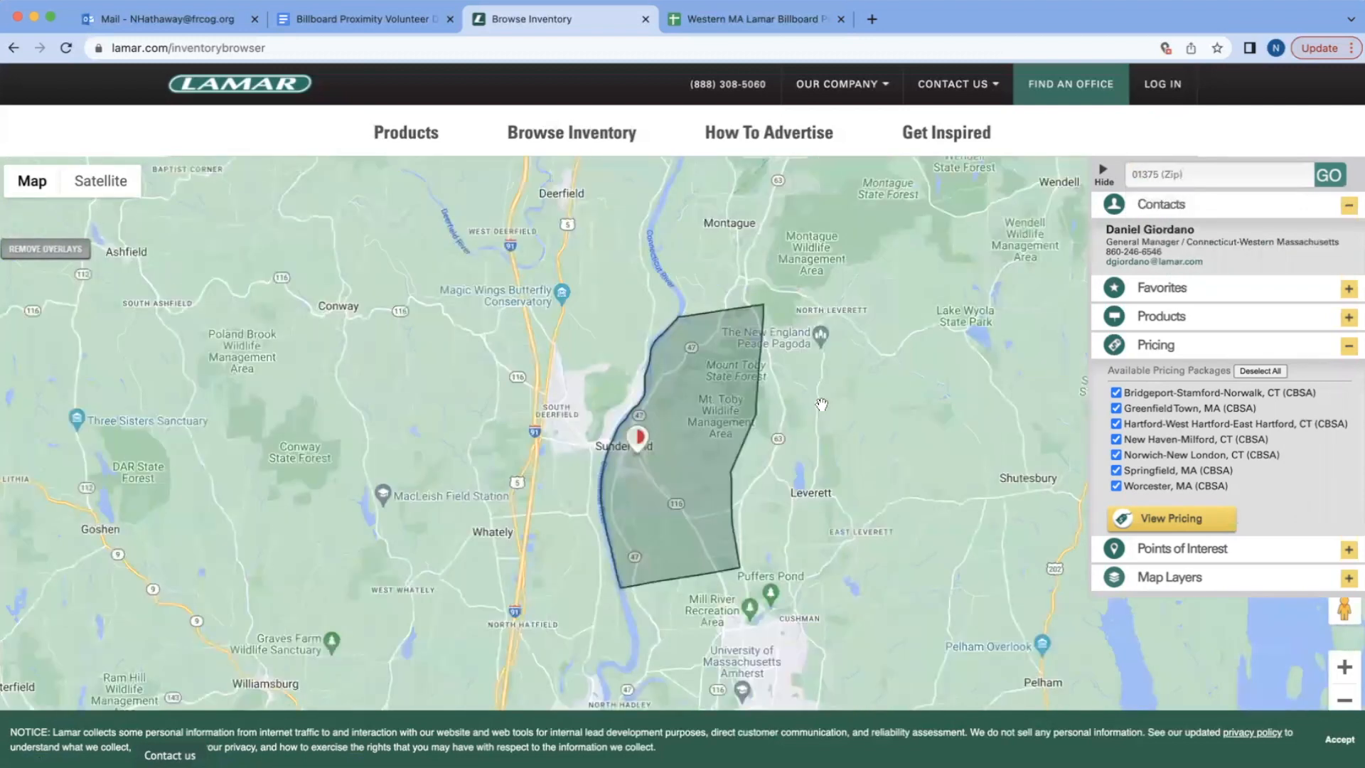
- Open the details of the single billboard marker in Sunderland
scroll(660, 455, up, 5)
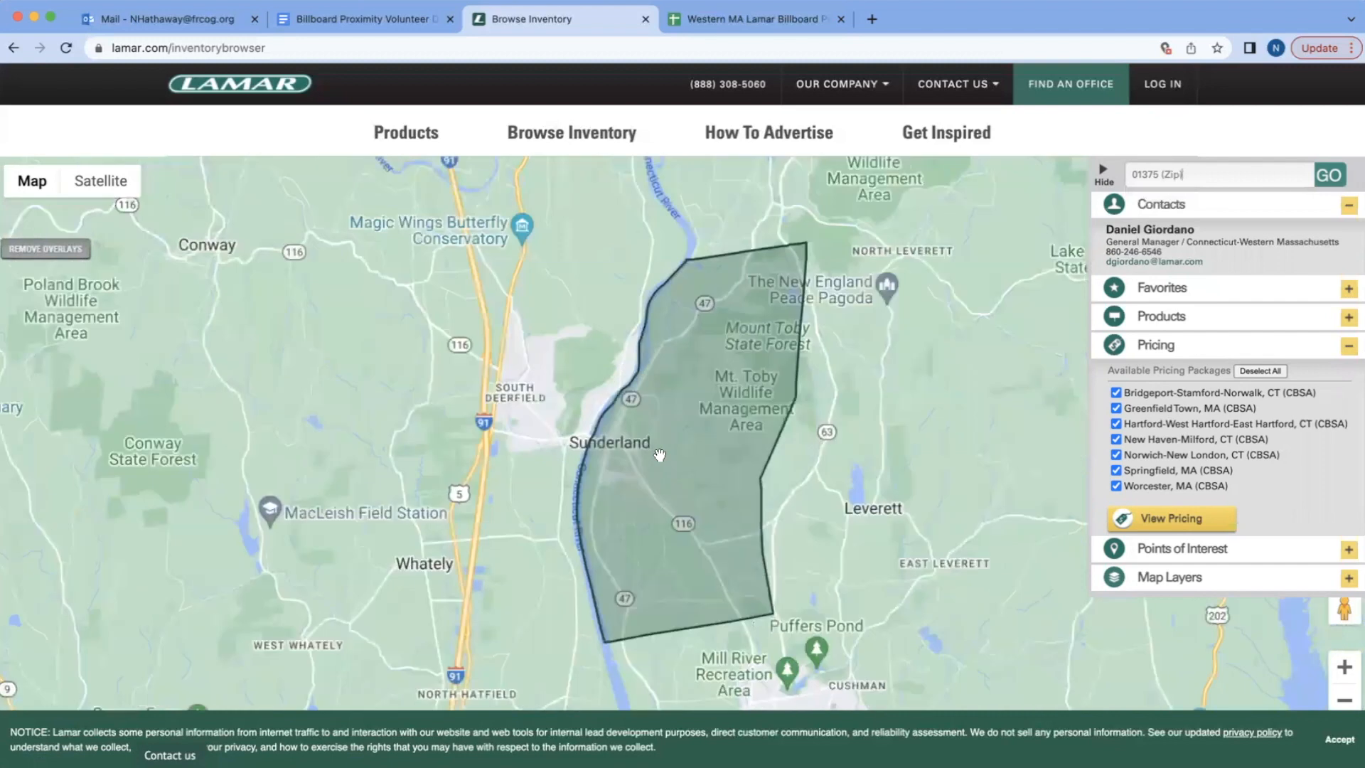
scroll(610, 452, down, 3)
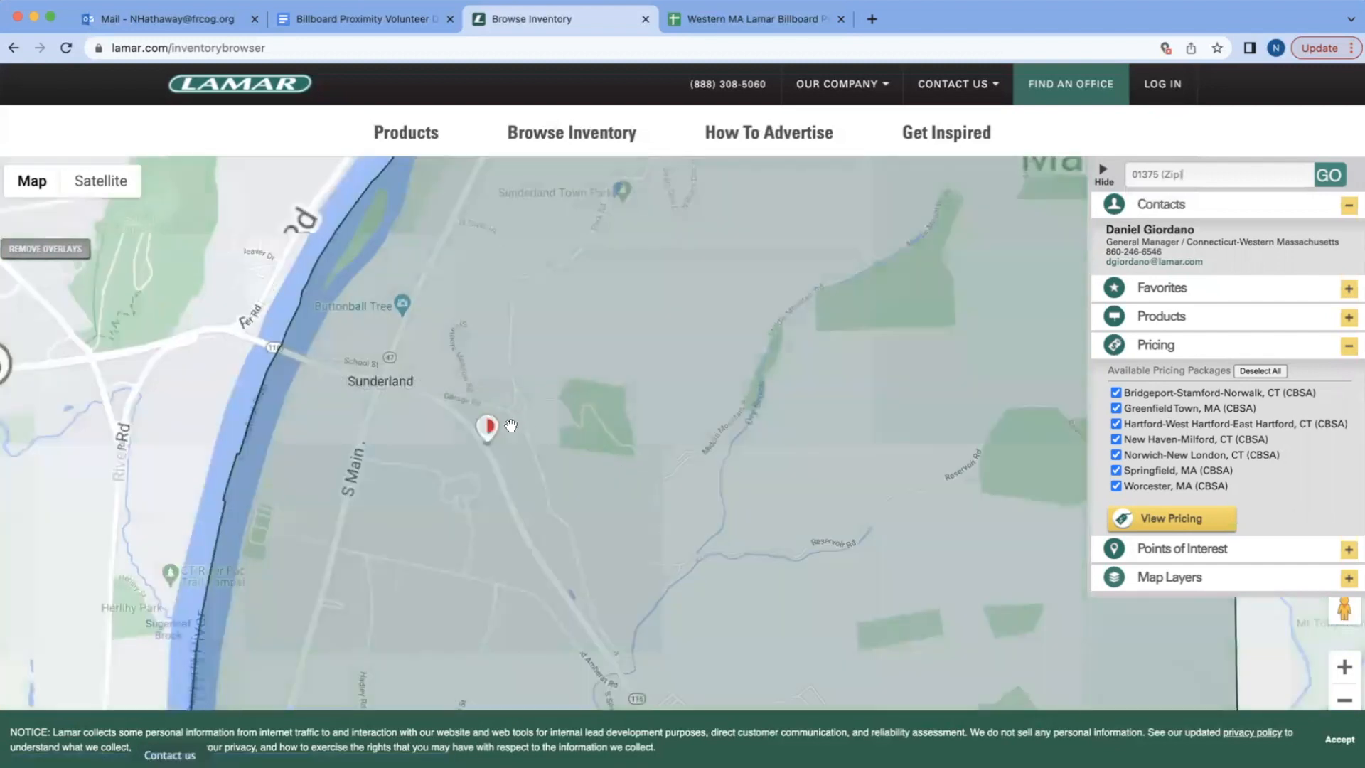
click(488, 428)
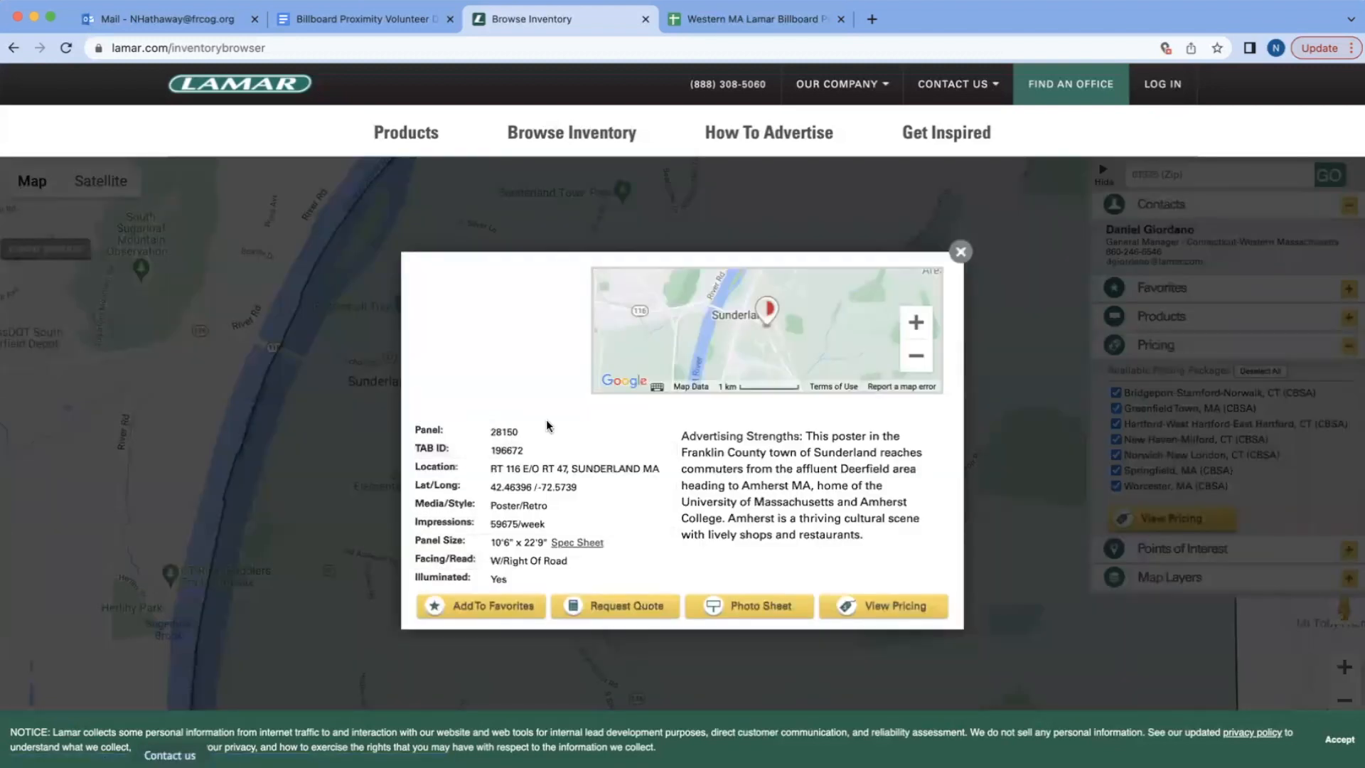
- Open the Sunderland billboard's photo sheet and review its photo, impressions, coordinates and facing details
click(755, 608)
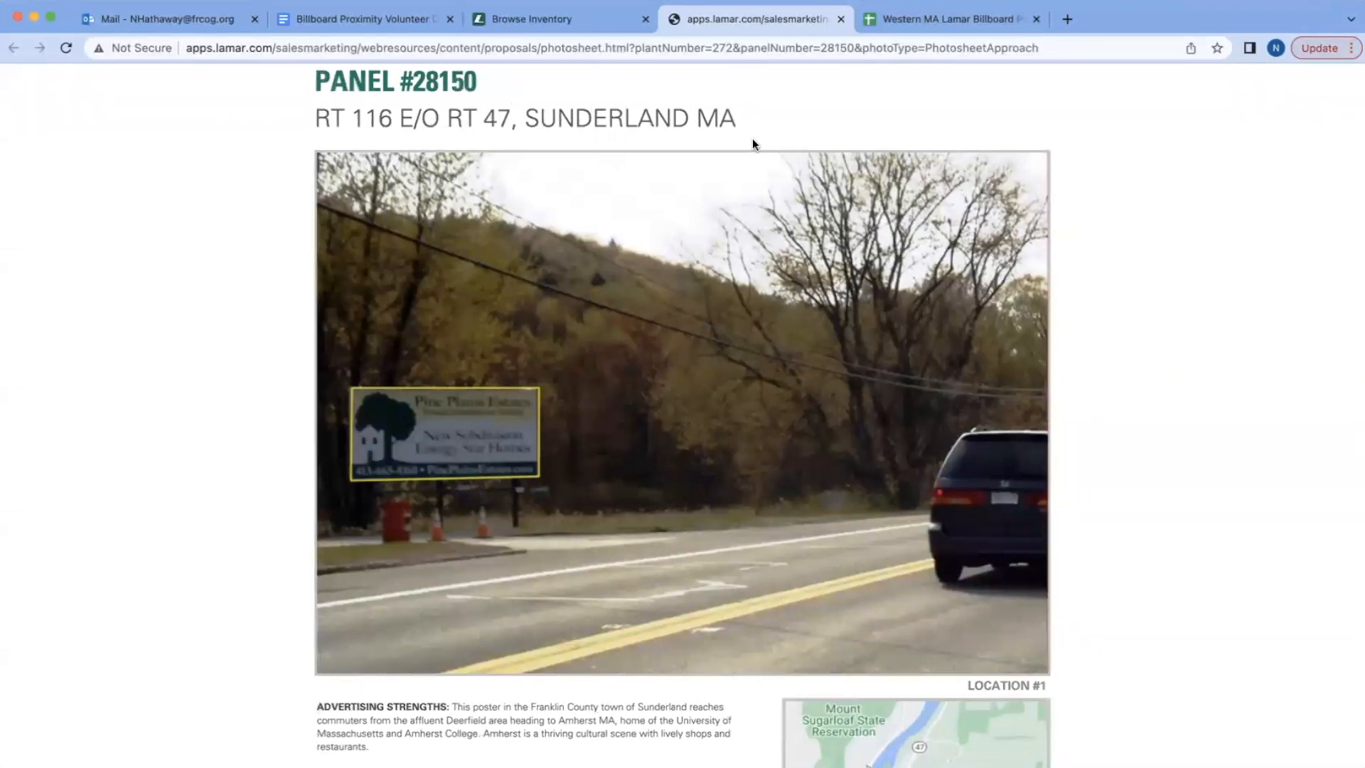
scroll(1067, 320, up, 1)
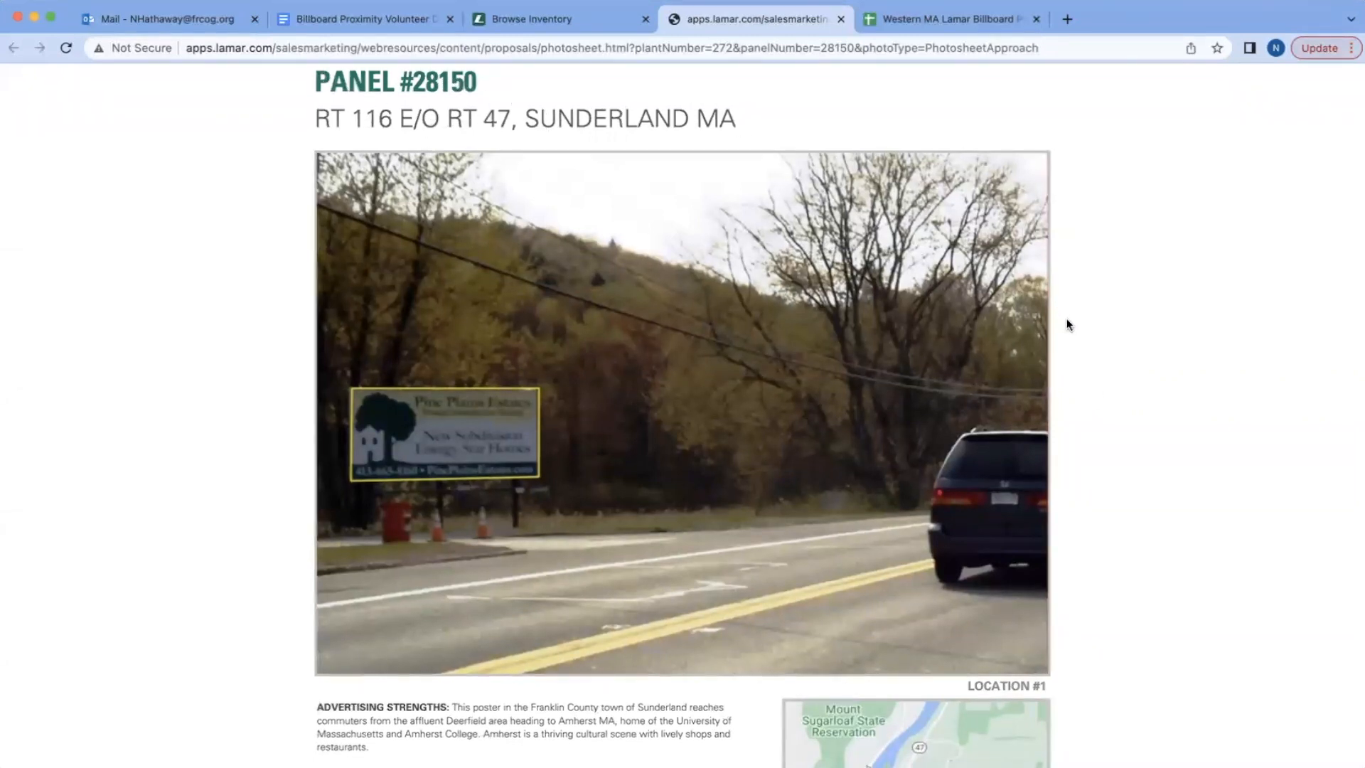
scroll(1067, 319, down, 1)
scroll(723, 458, down, 5)
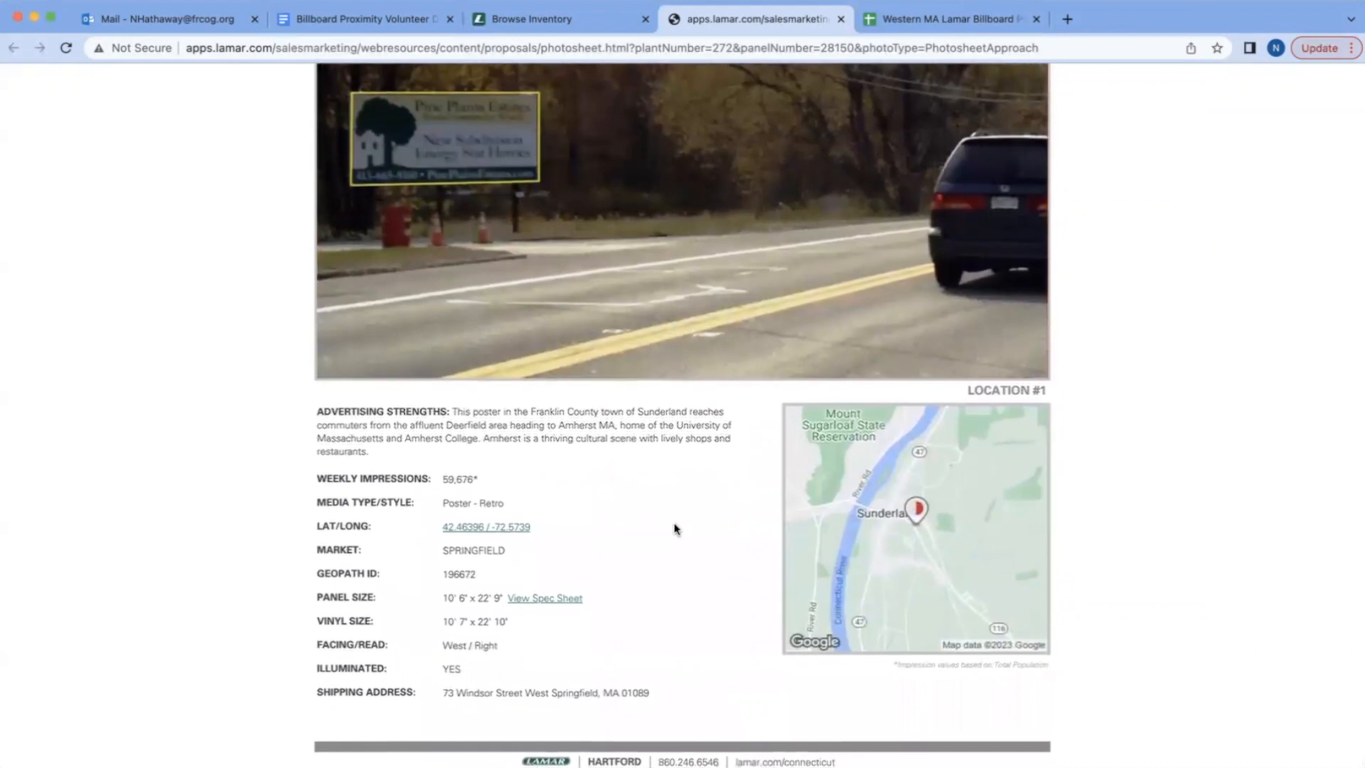
scroll(700, 456, up, 1)
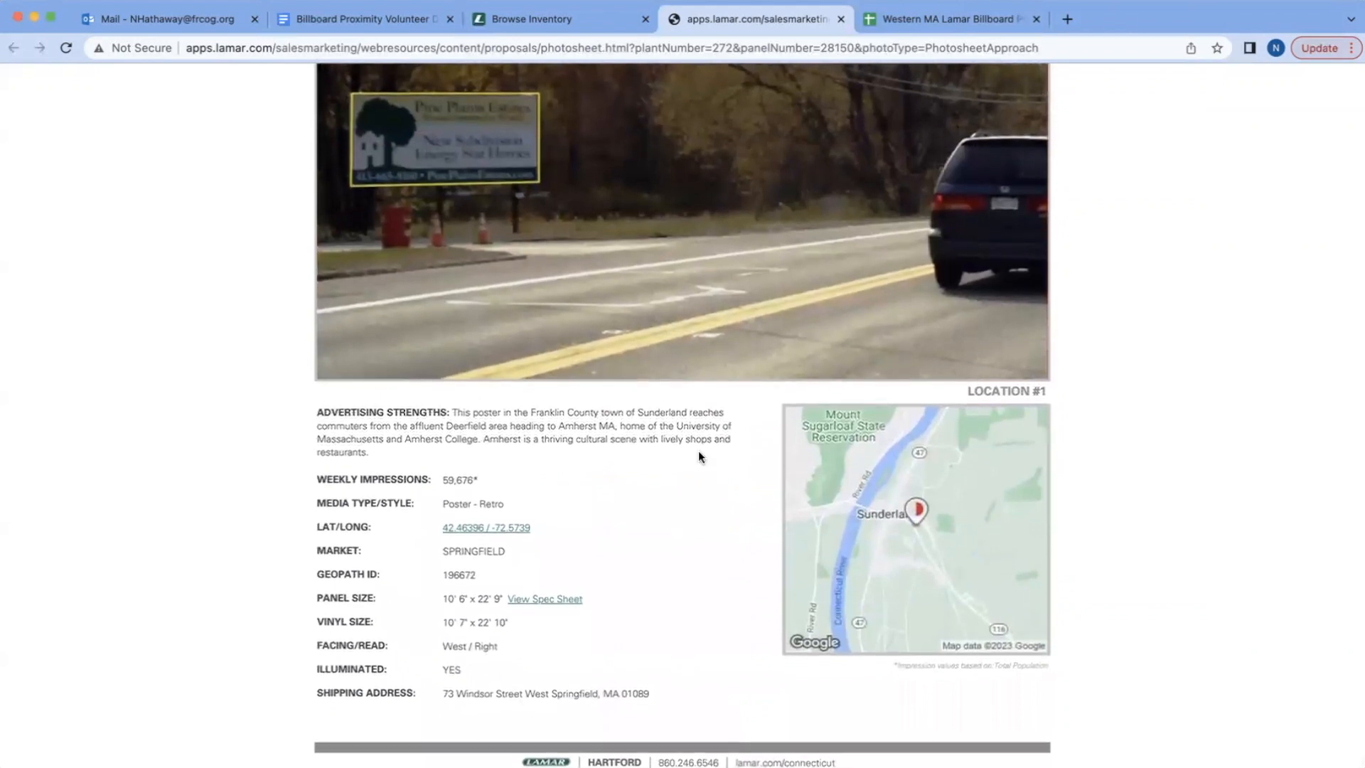
- Switch to the billboard spreadsheet's DEMO sheet and review its column headers from Lat/Long through Sidewalk
click(942, 21)
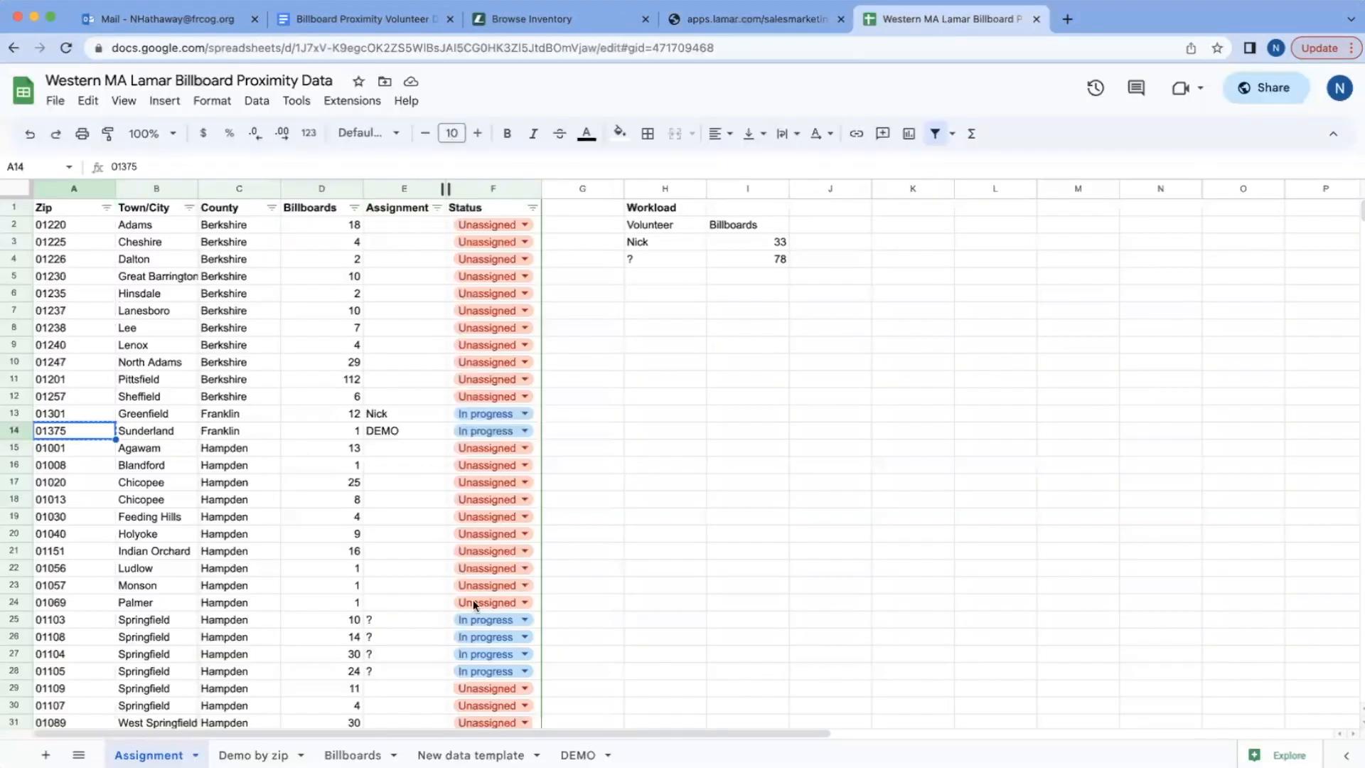
click(577, 756)
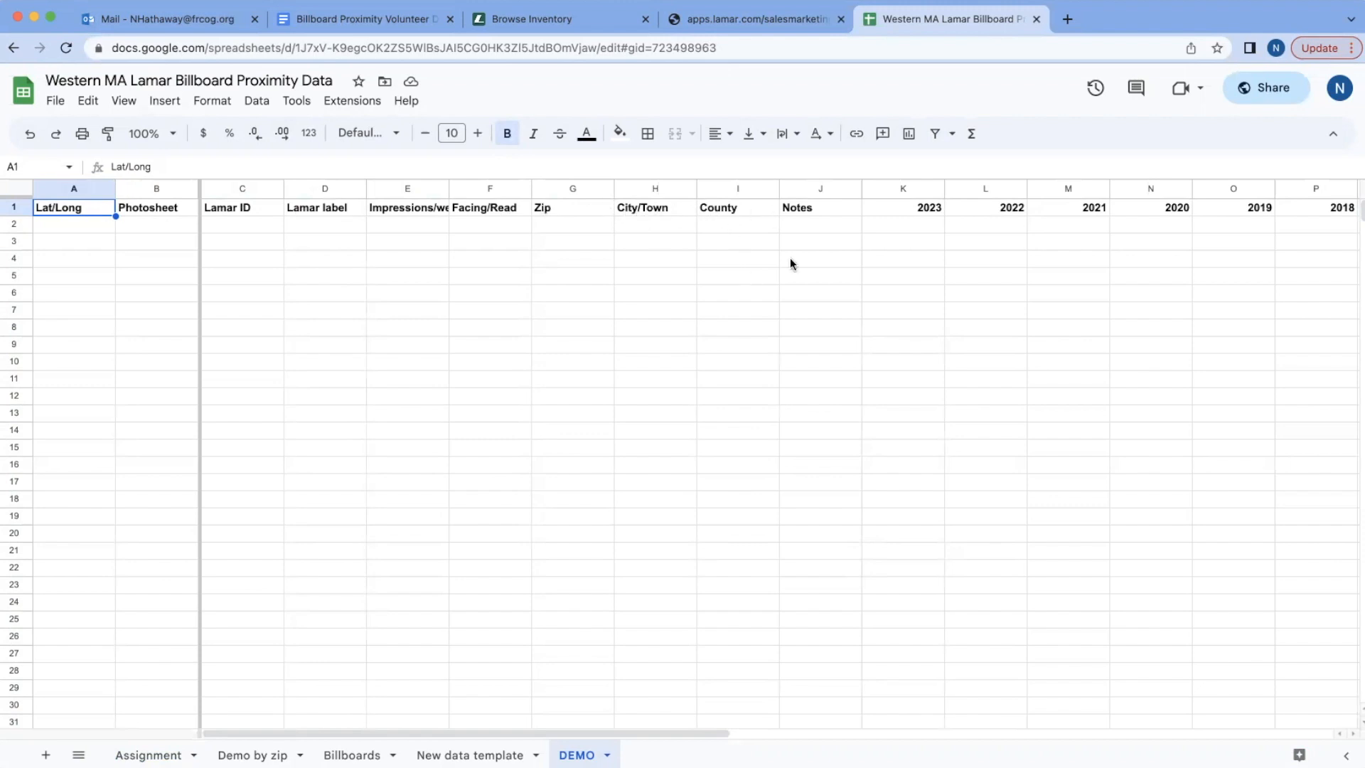
scroll(1034, 300, right, 10)
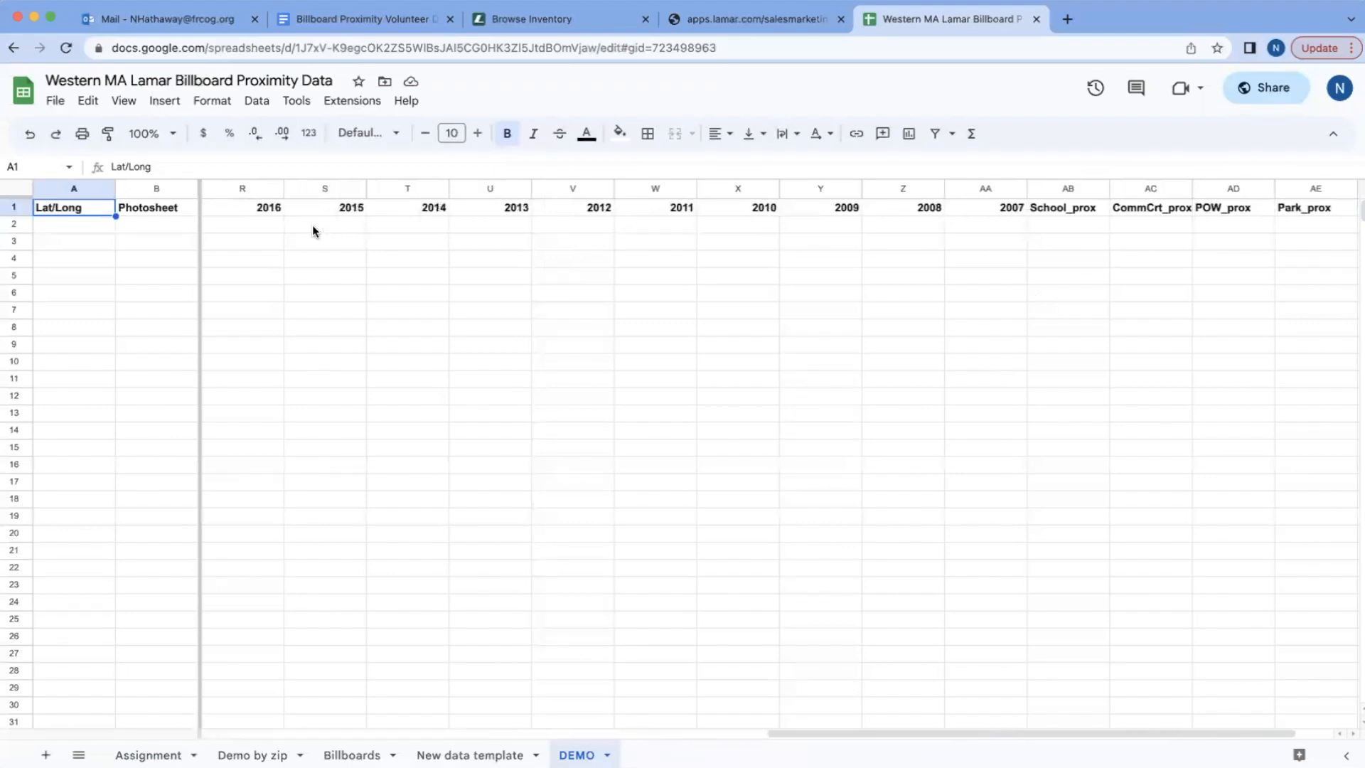
scroll(827, 254, right, 1)
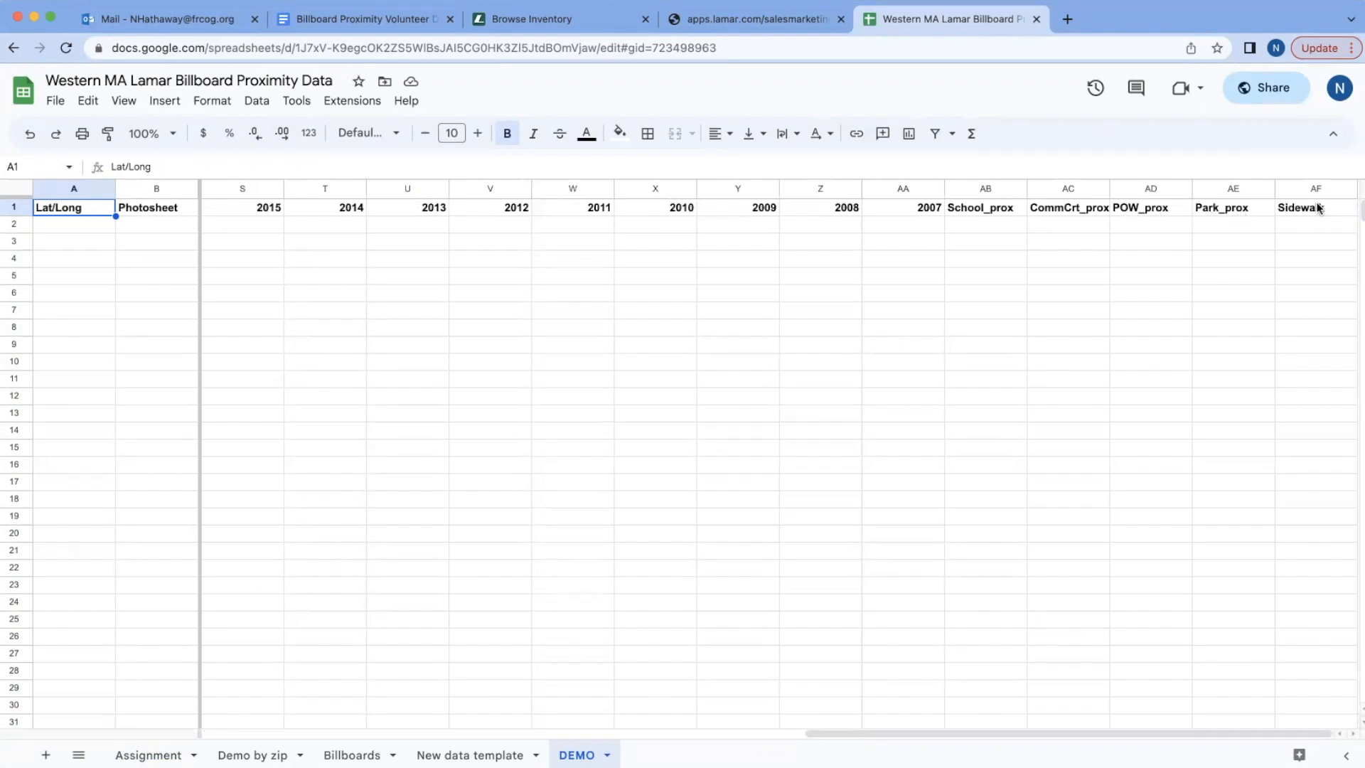
scroll(1165, 391, left, 6)
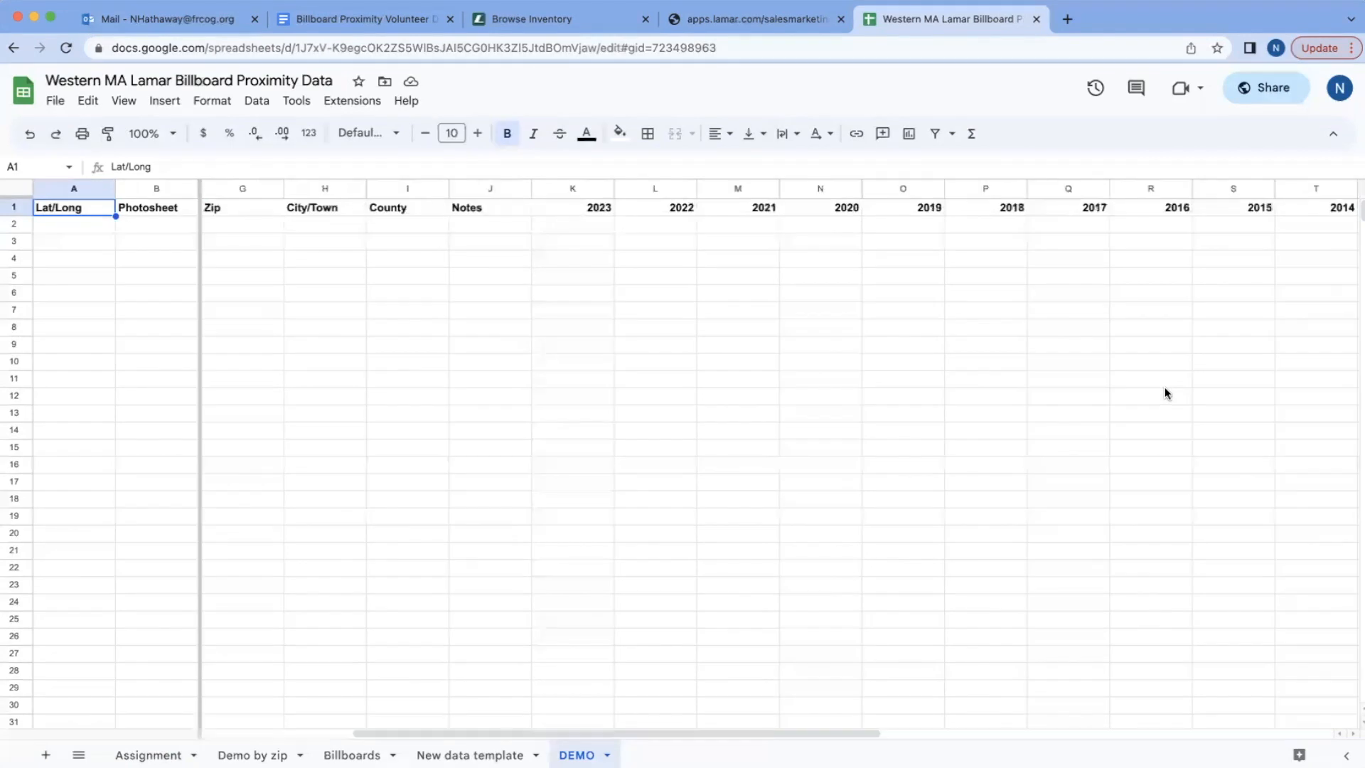
scroll(1163, 393, left, 3)
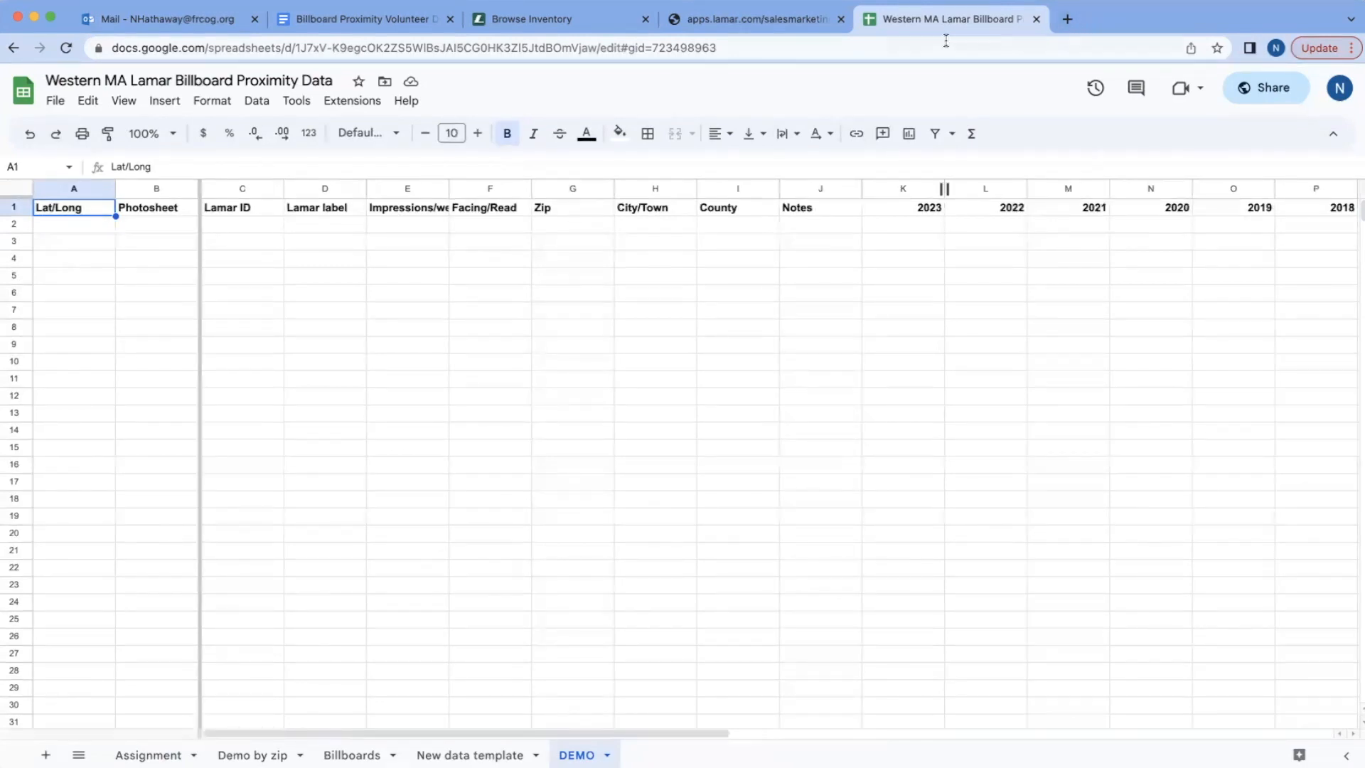
- Copy the Sunderland photo sheet's web address into Photosheet cell B2 of the DEMO sheet and preview the link
click(813, 27)
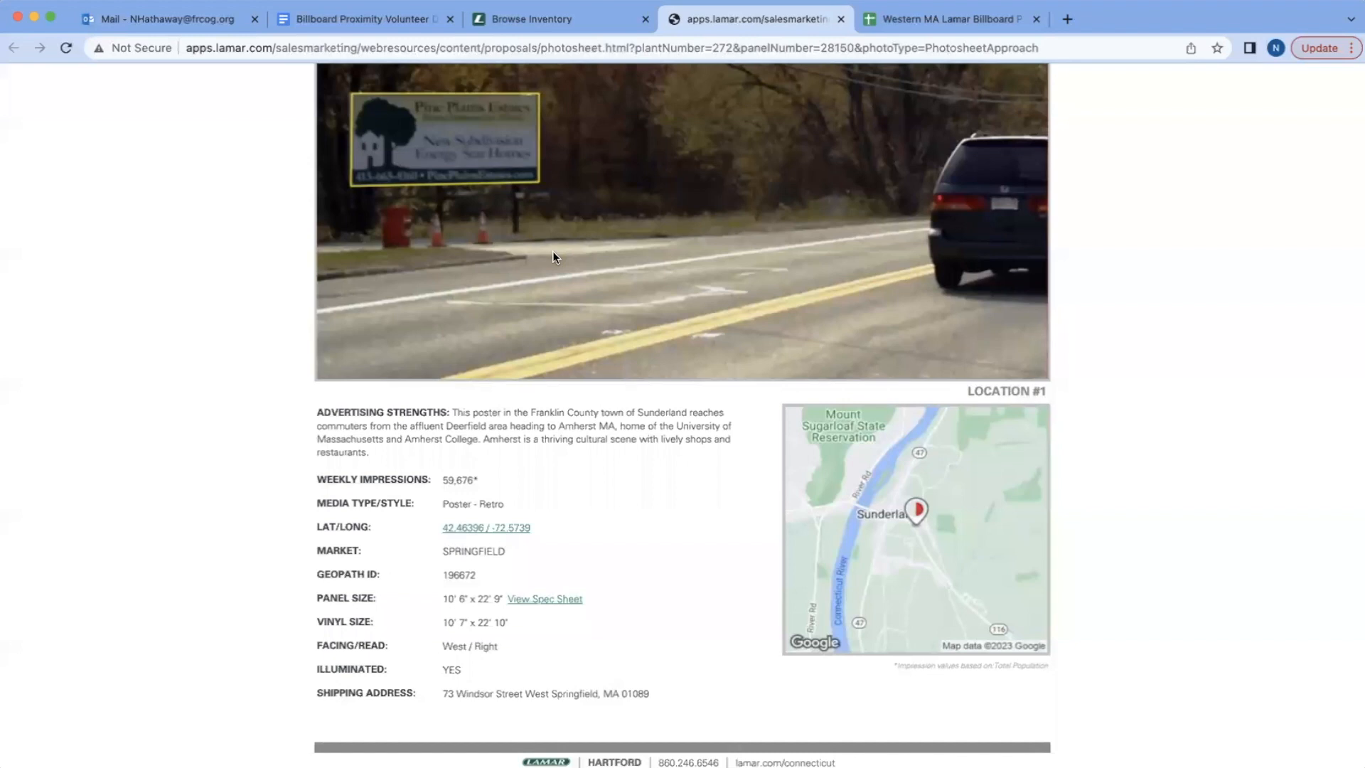
scroll(553, 250, up, 5)
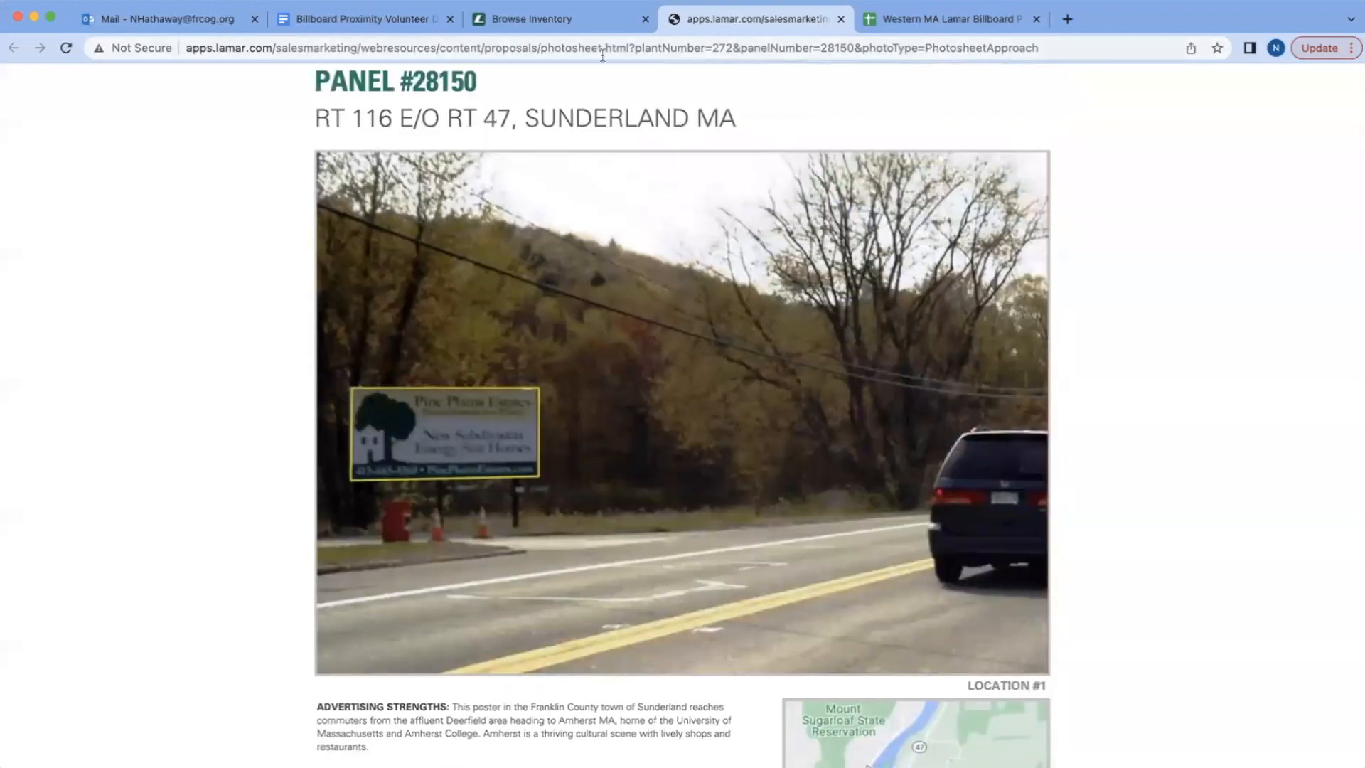
click(603, 55)
key(super+c)
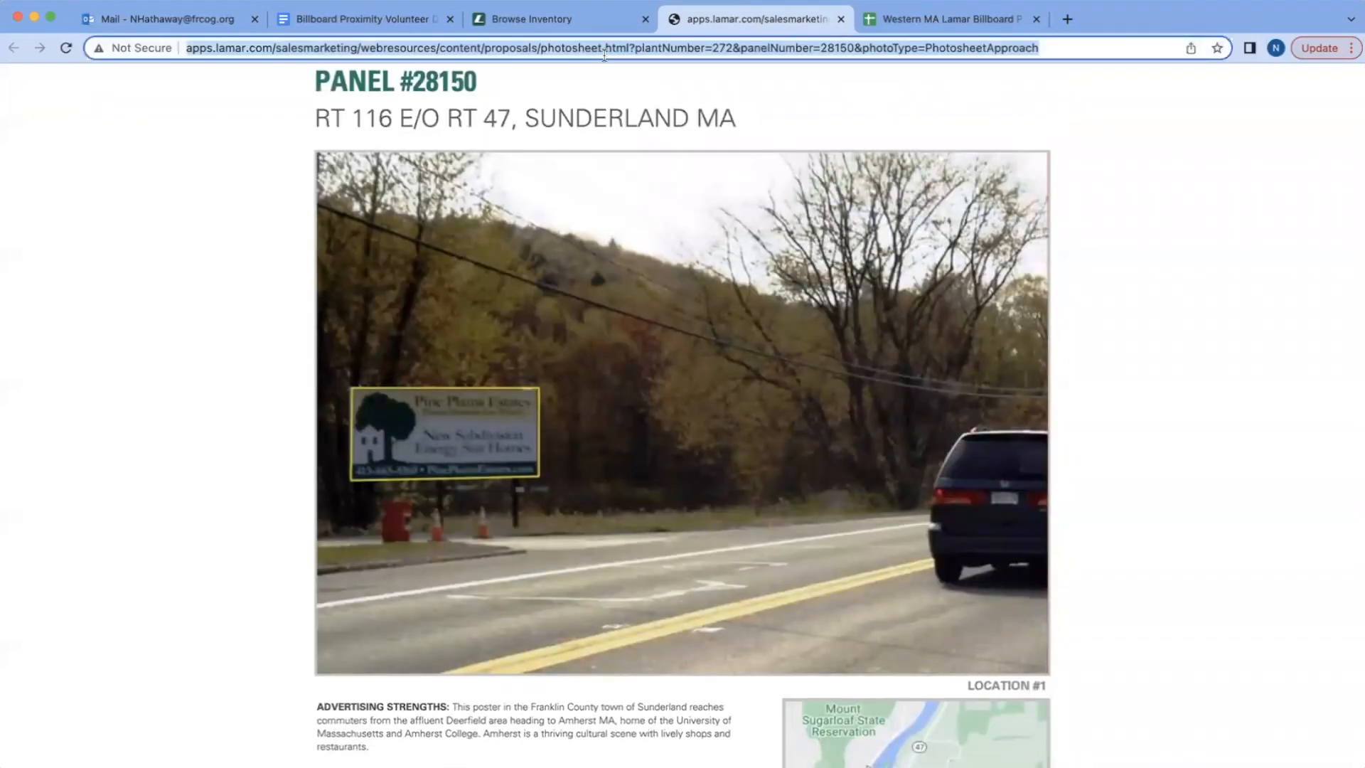
click(970, 27)
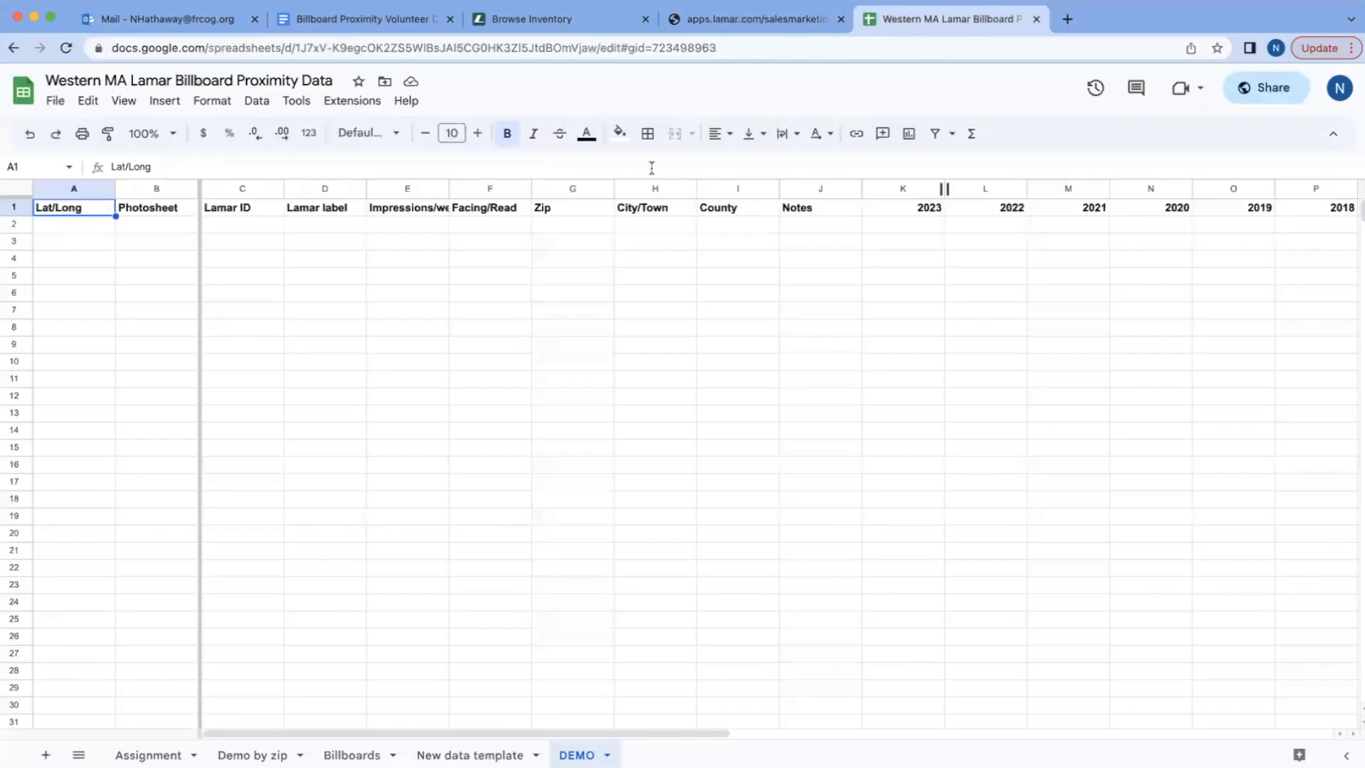
click(163, 225)
key(super+v)
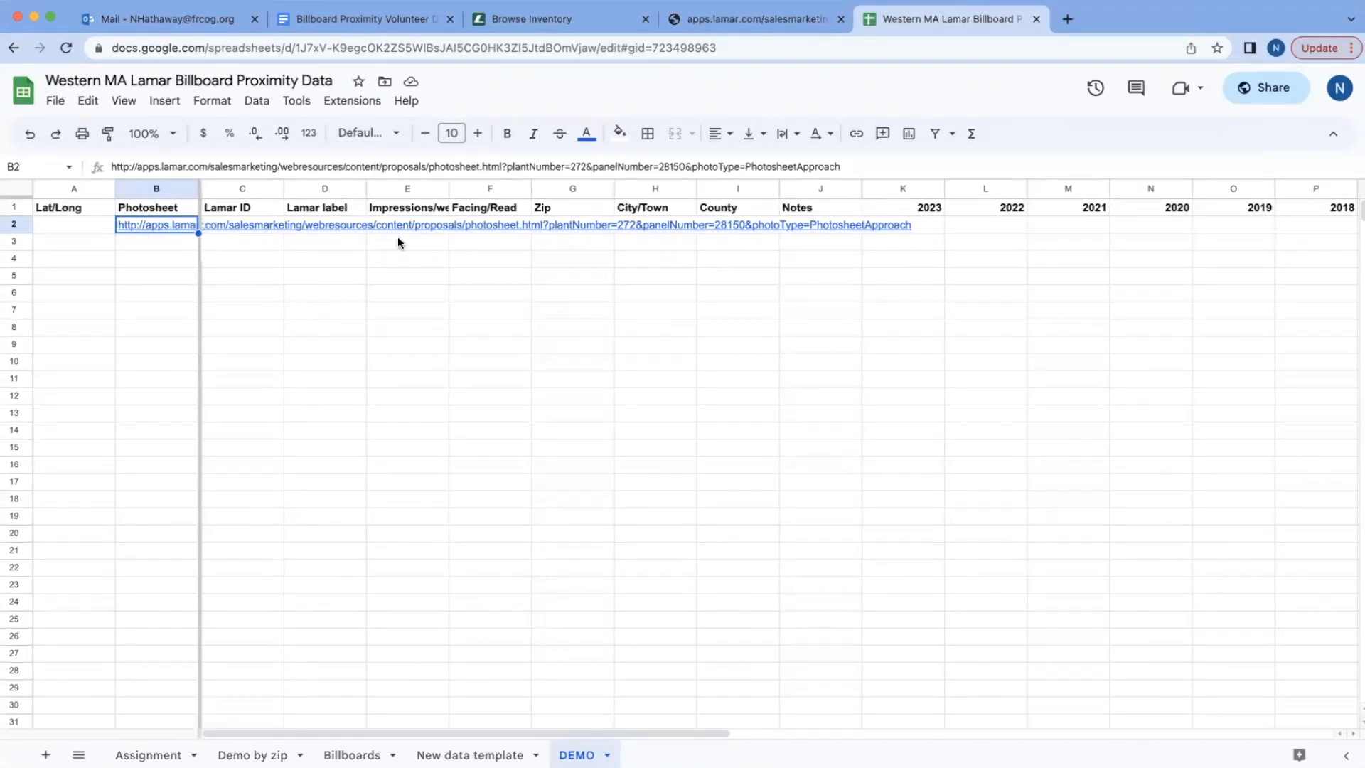
click(163, 224)
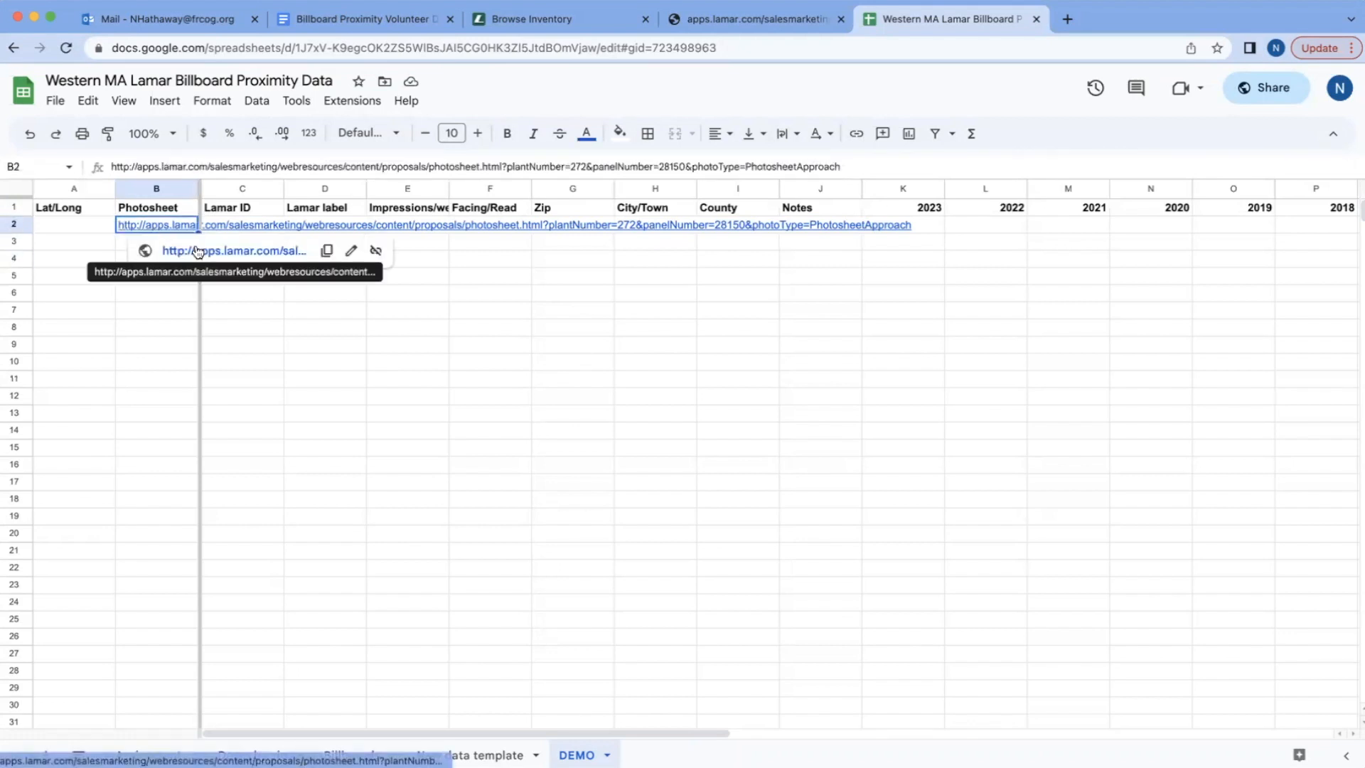
click(535, 391)
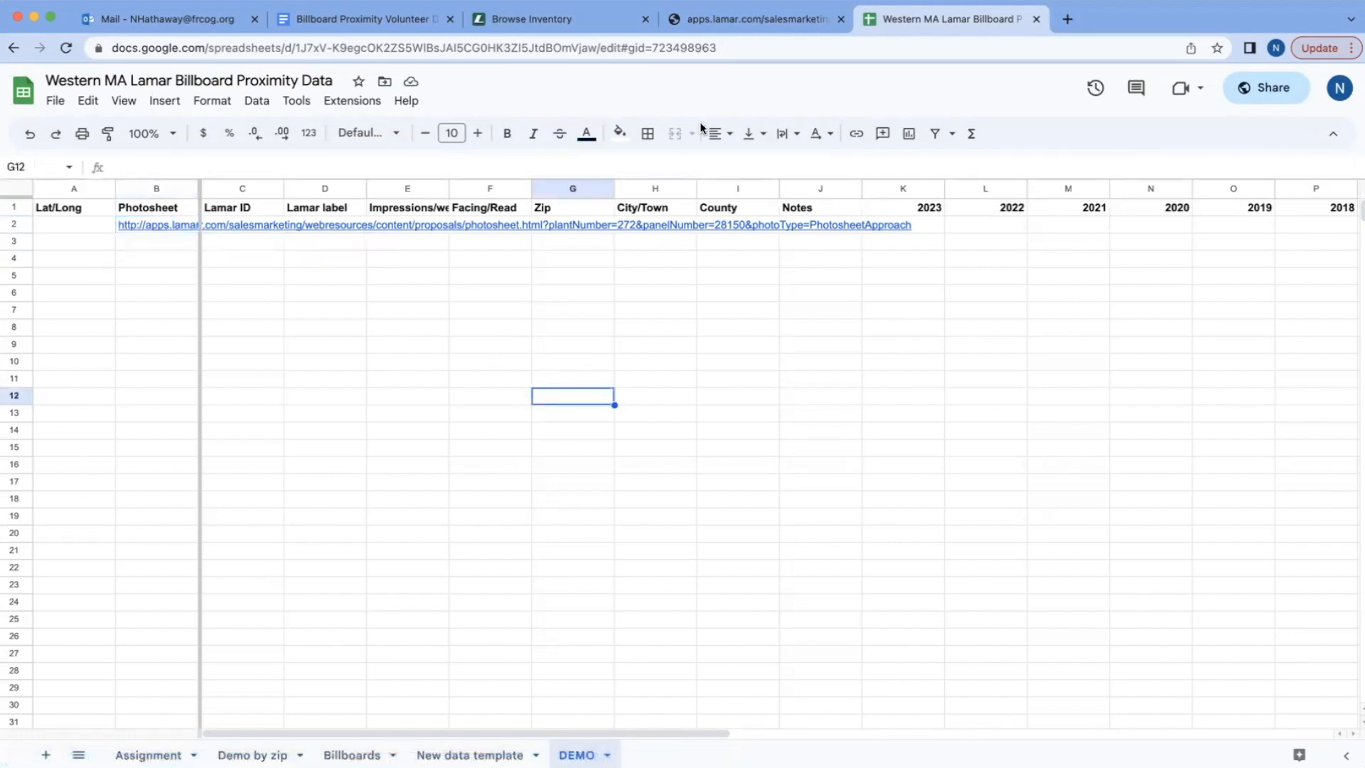
- Copy the coordinates 42.46396 / -72.5739 from the photo sheet into Lat/Long cell A2 and preview their map link
click(730, 27)
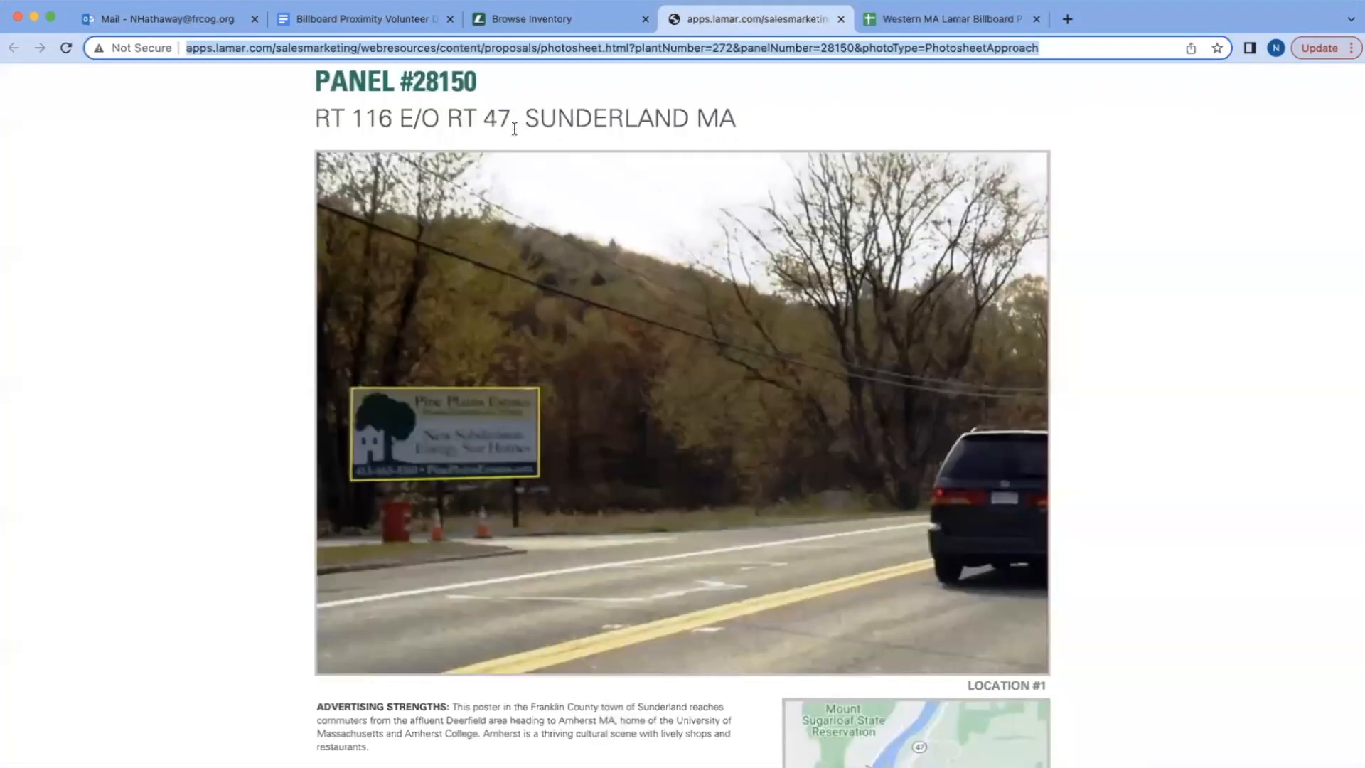
click(420, 79)
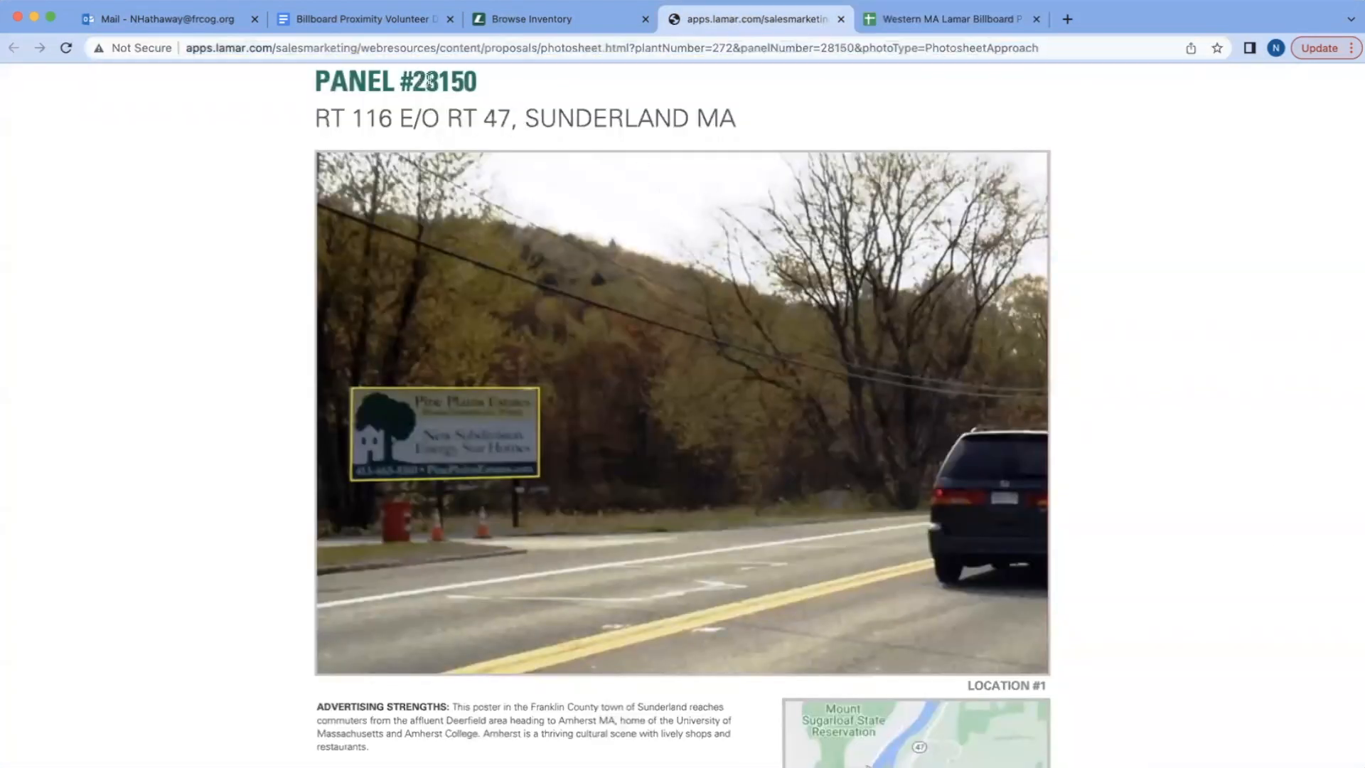
scroll(827, 226, down, 5)
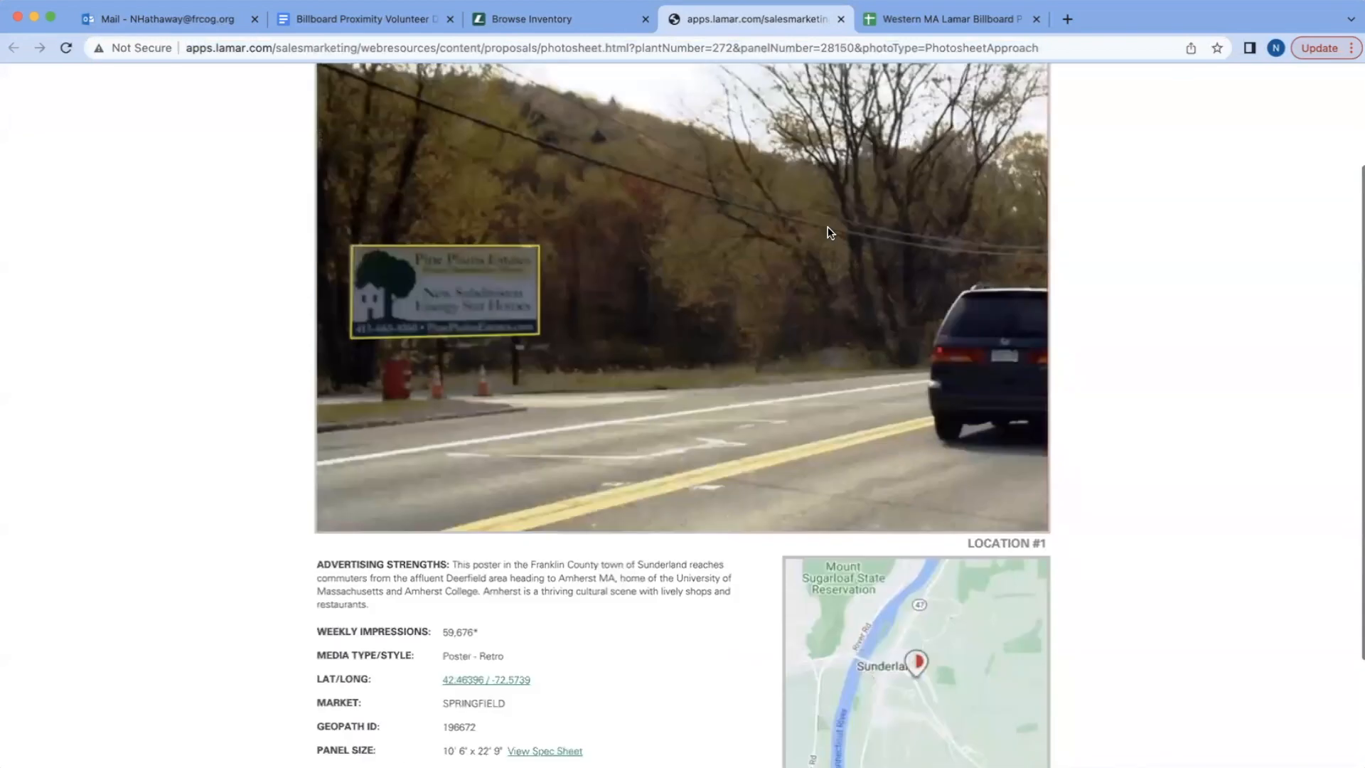
drag(533, 529, 445, 534)
key(super+c)
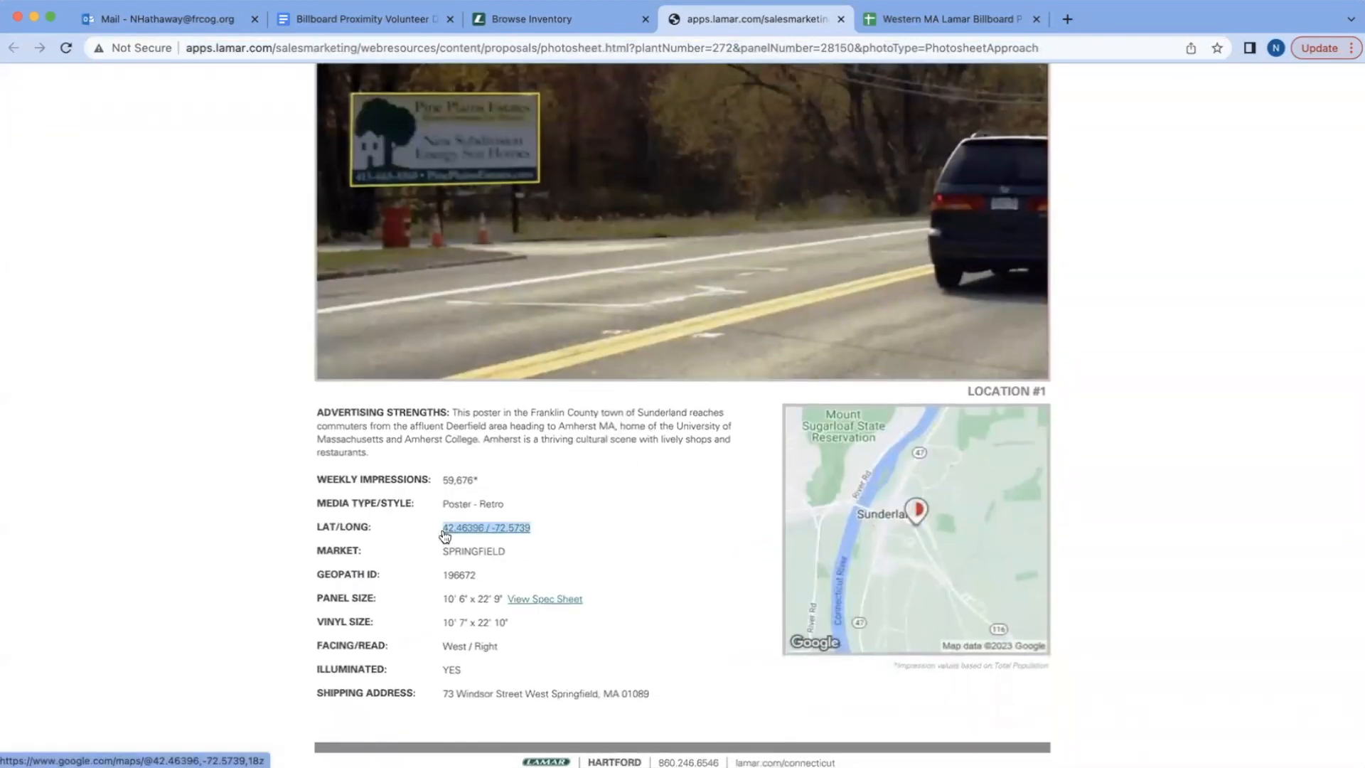
click(939, 23)
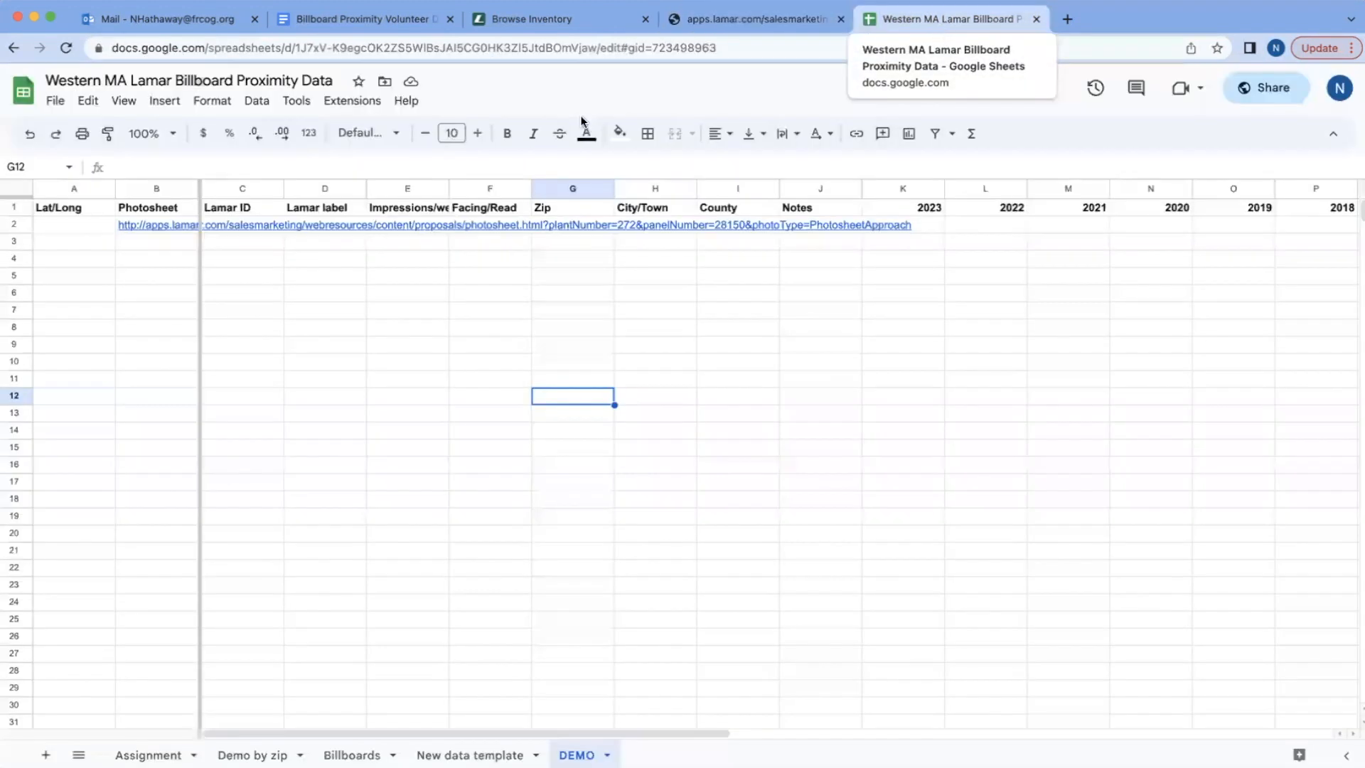
click(80, 226)
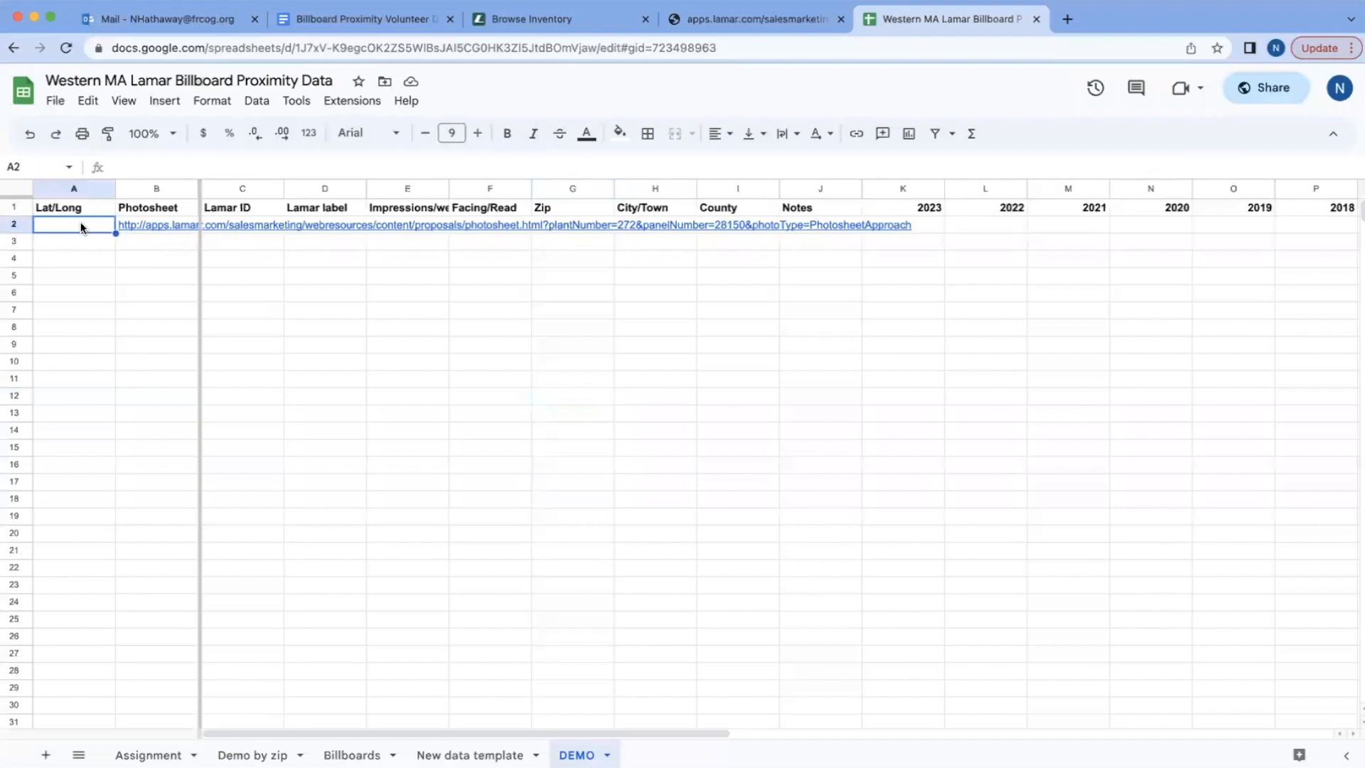
key(super+v)
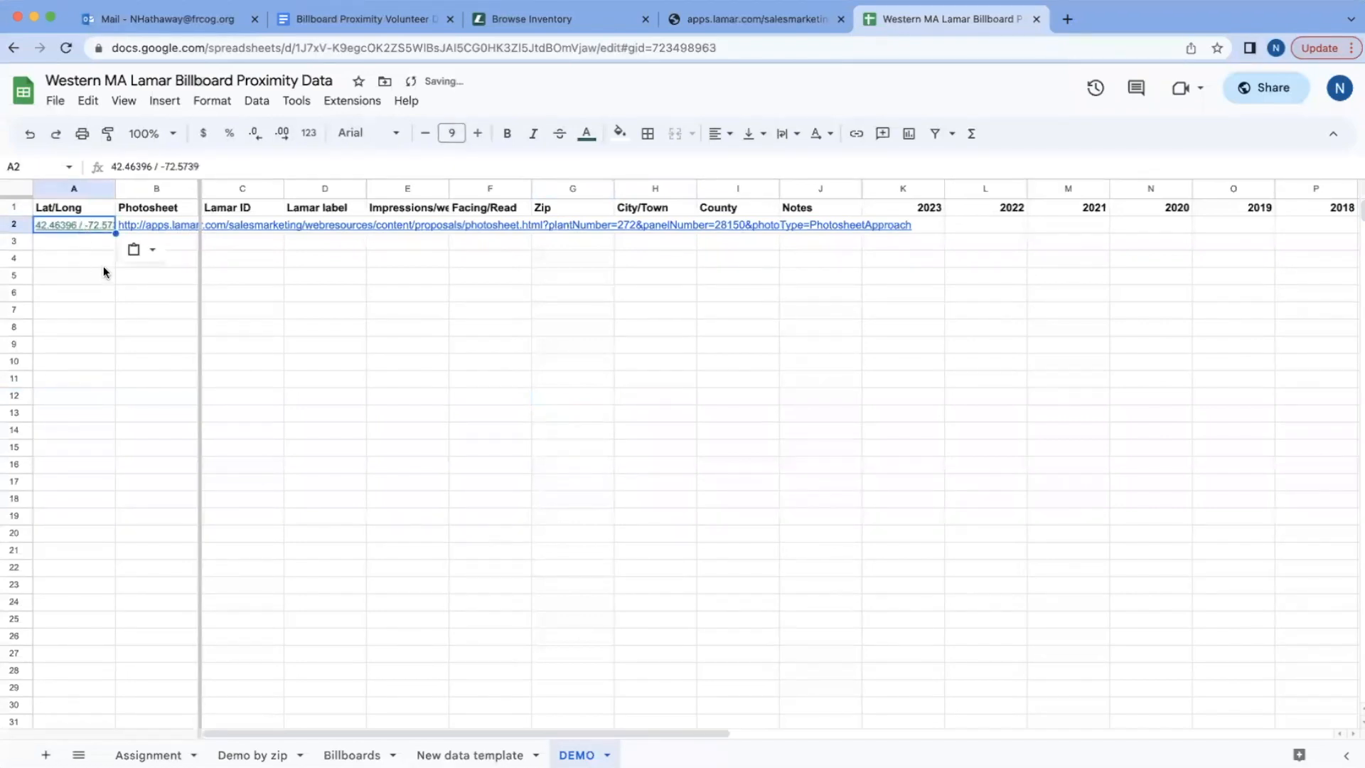
click(104, 266)
click(84, 223)
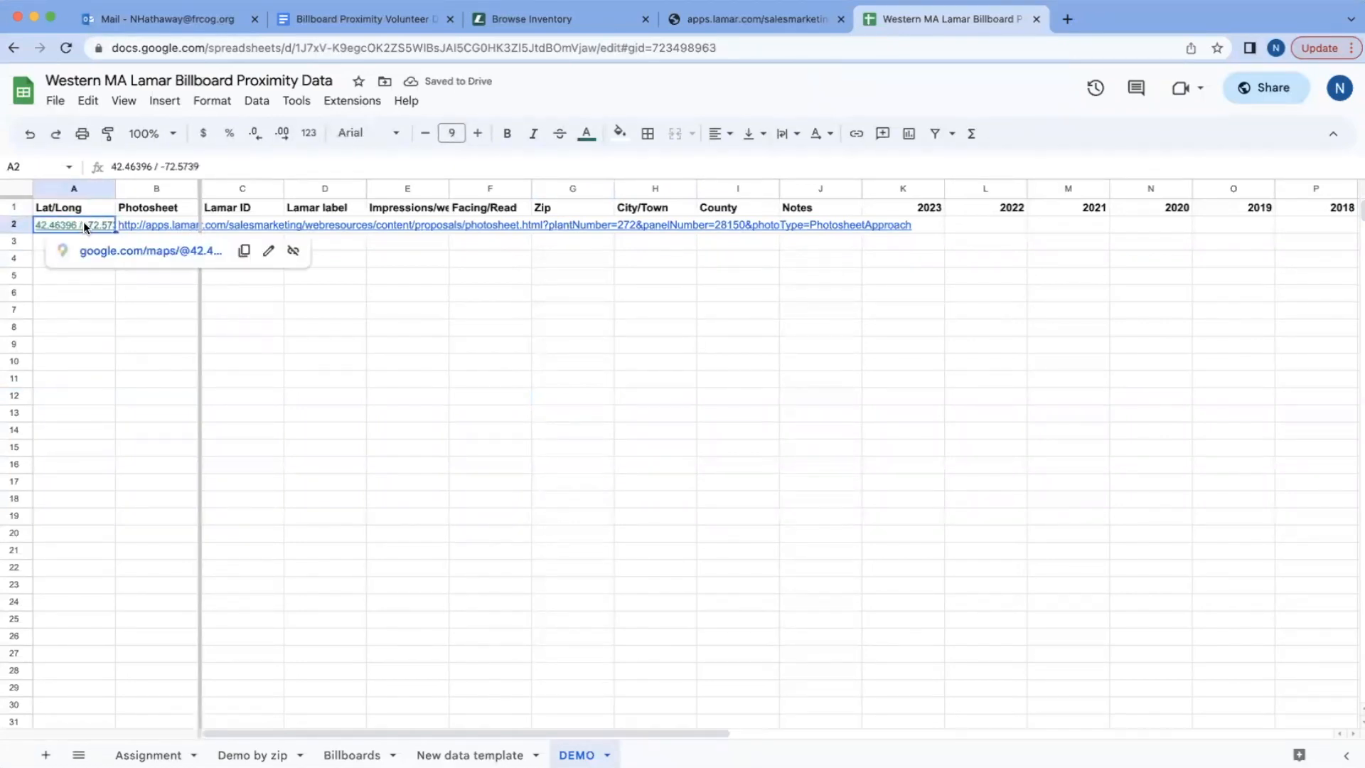
click(159, 382)
- Compare the photo sheet's coordinates link with the map link kept in Lat/Long cell A2
click(800, 30)
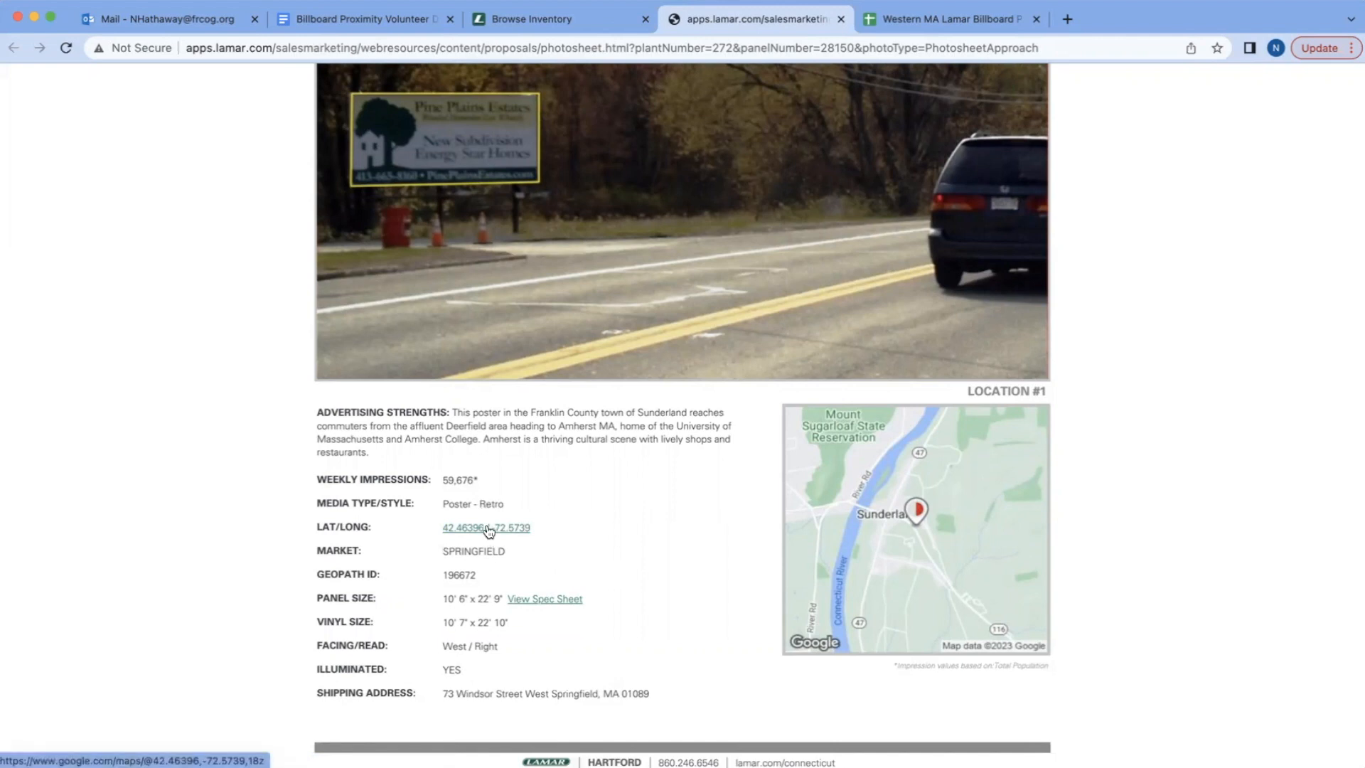
click(946, 27)
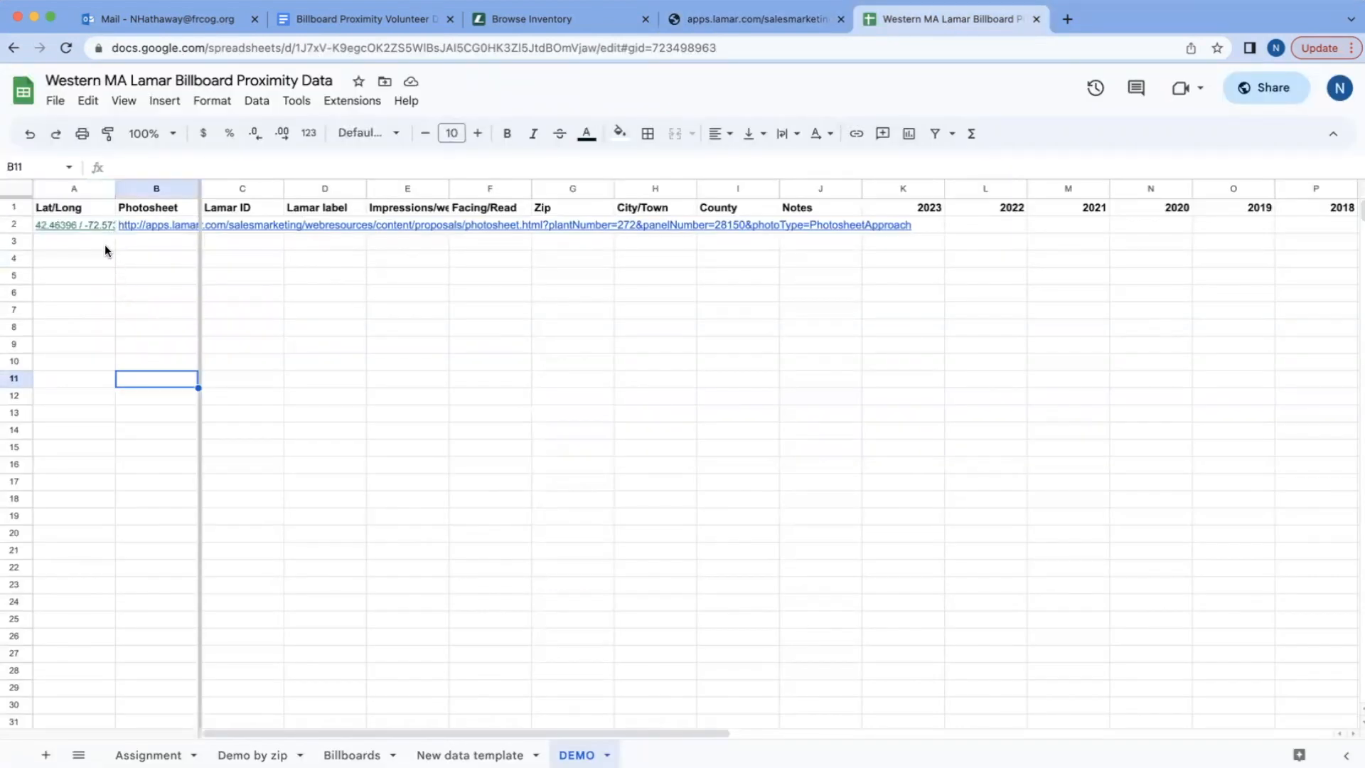
mouse_move(86, 230)
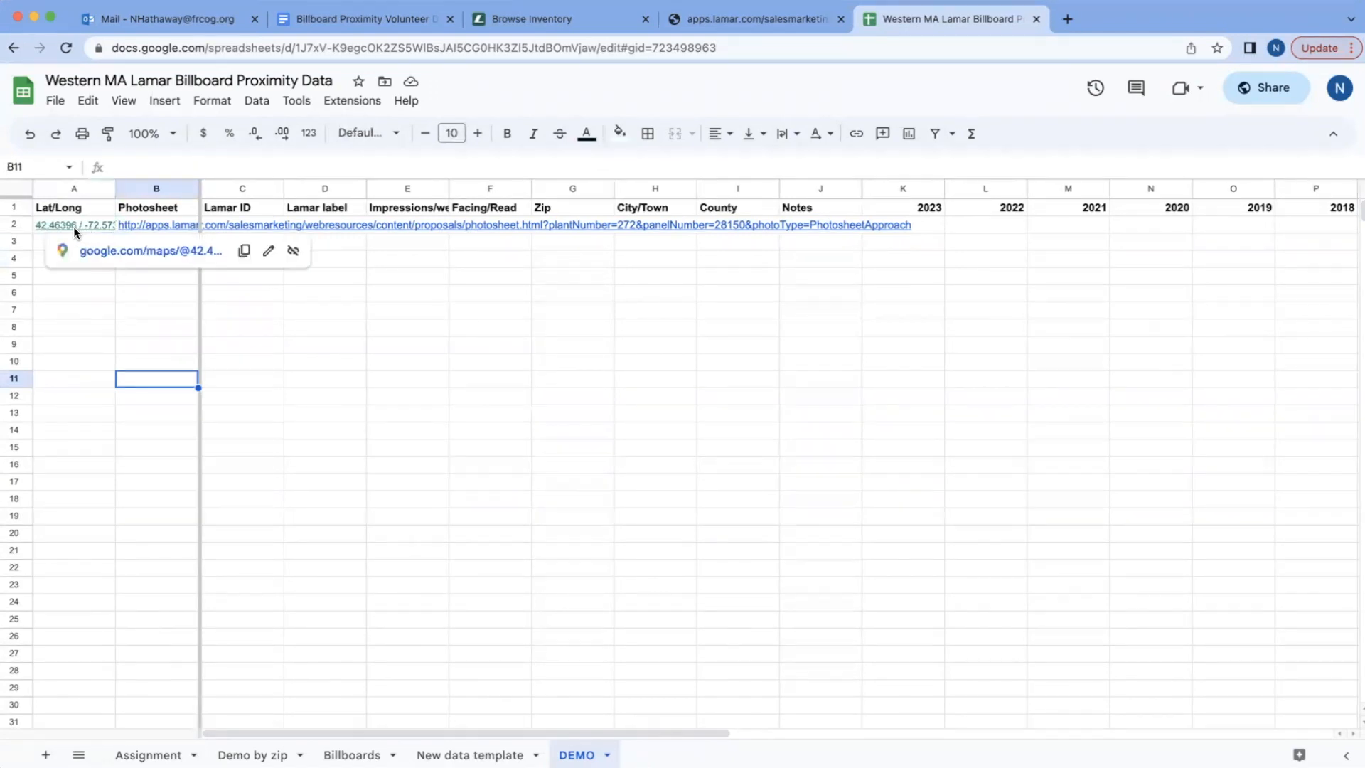
click(138, 300)
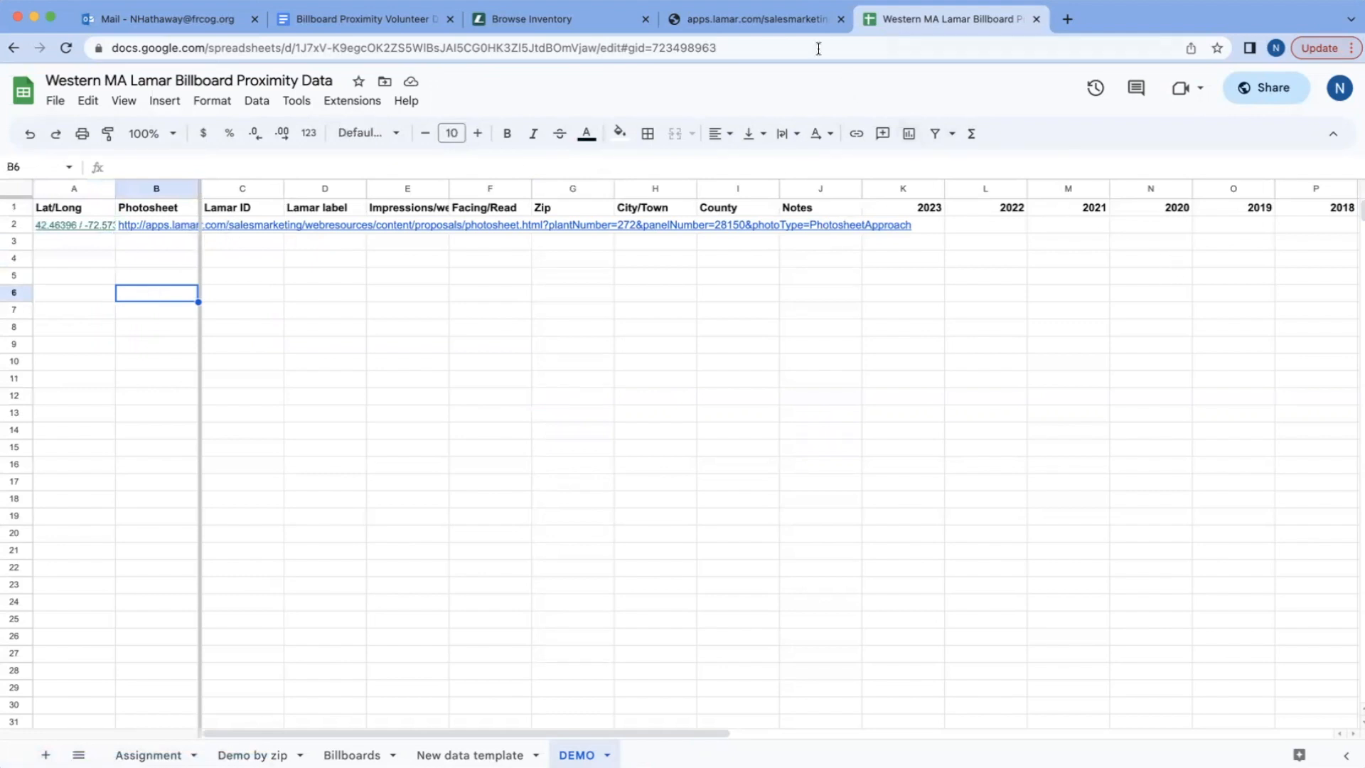
- Copy panel number 28150 from the Sunderland photo sheet and select Lamar ID cell C2 in the DEMO sheet
click(813, 27)
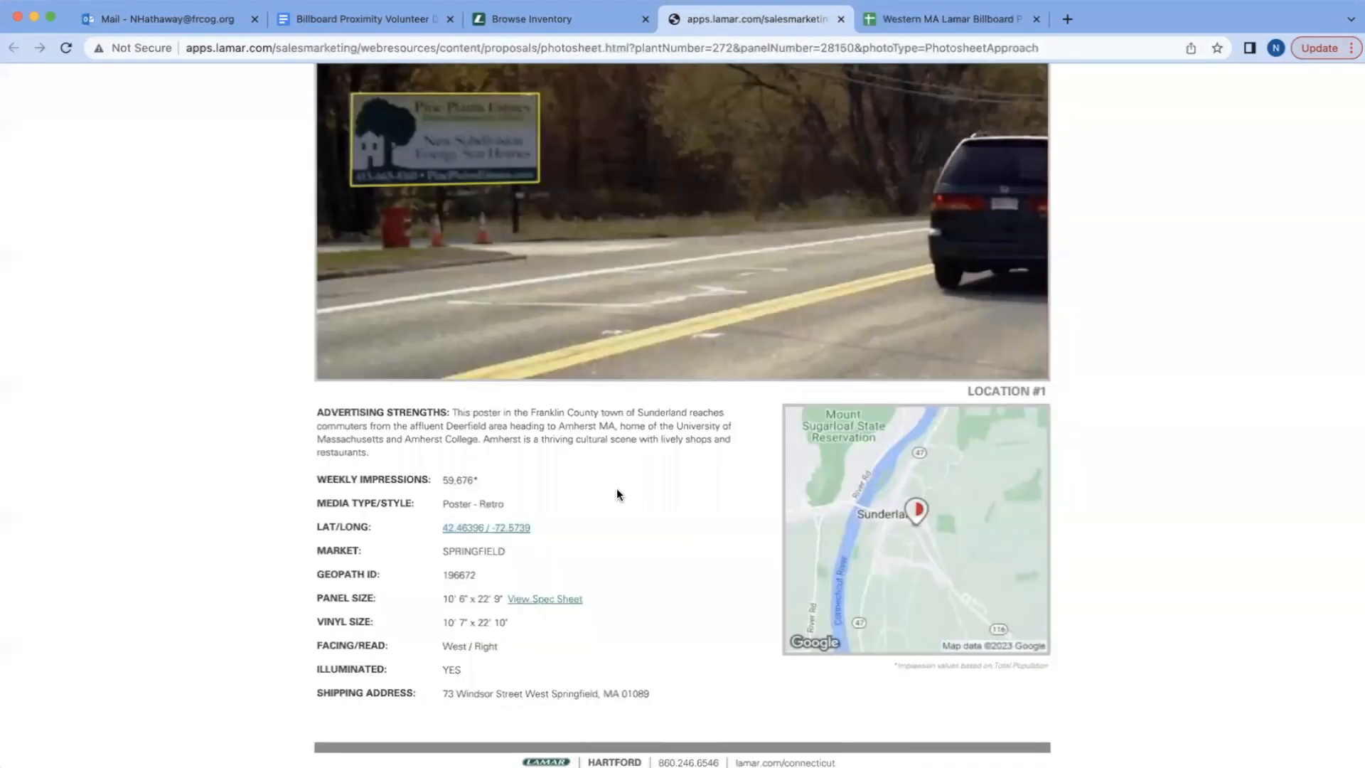
scroll(595, 487, up, 5)
scroll(598, 489, down, 1)
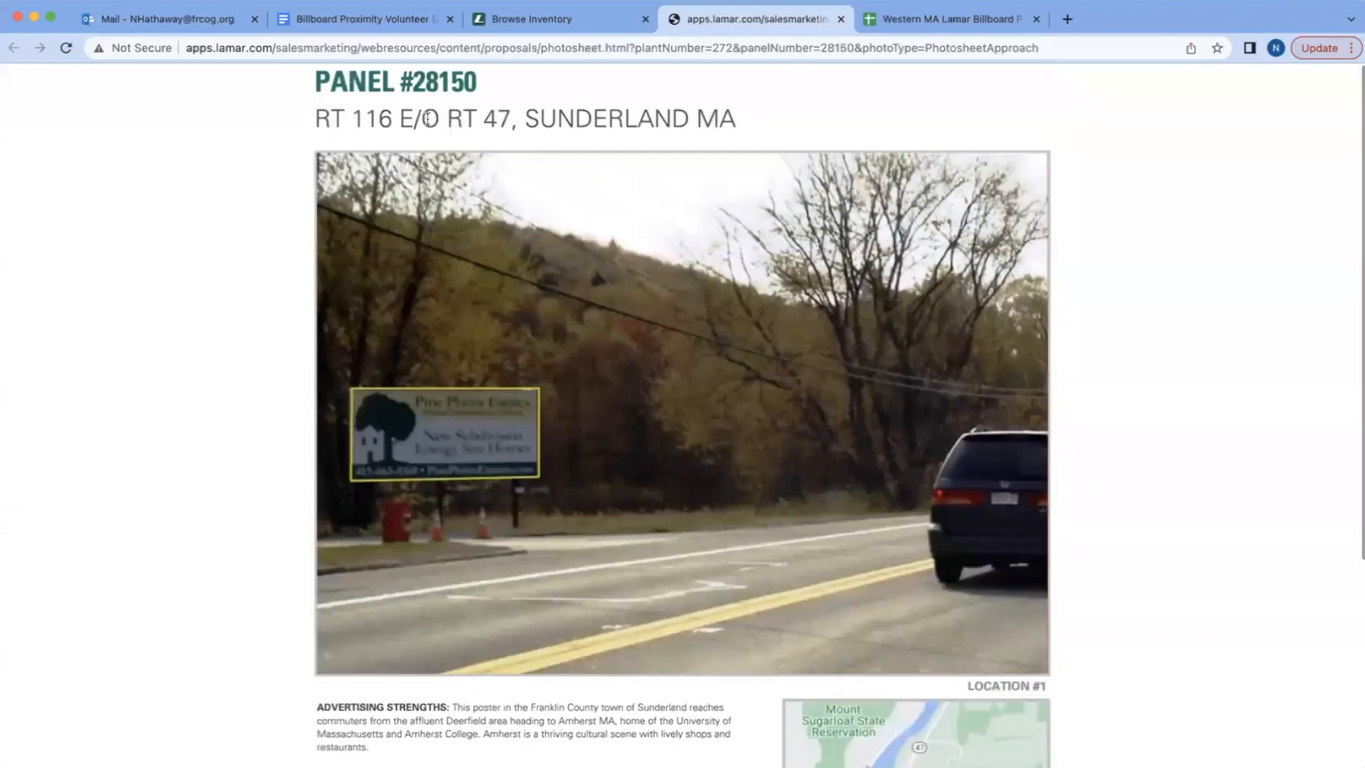
drag(427, 78, 469, 80)
click(421, 74)
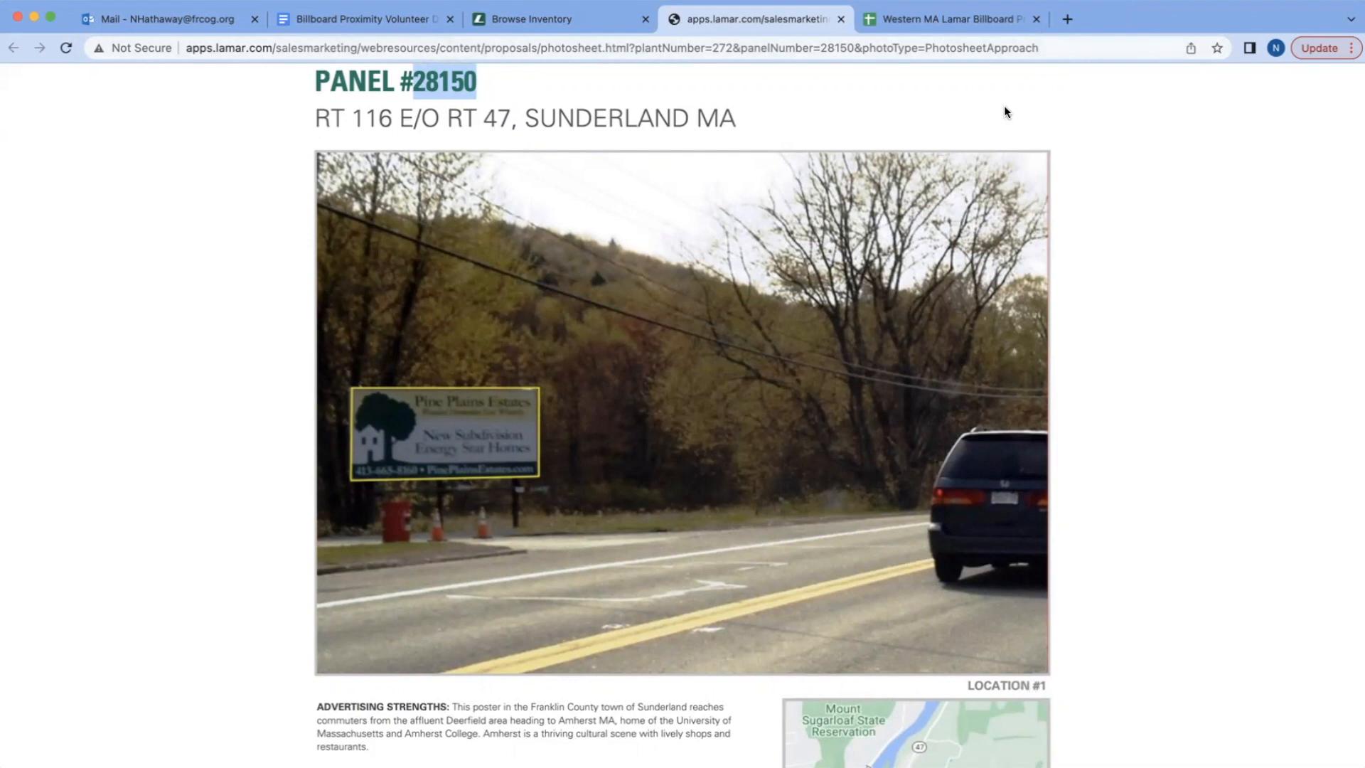
click(962, 24)
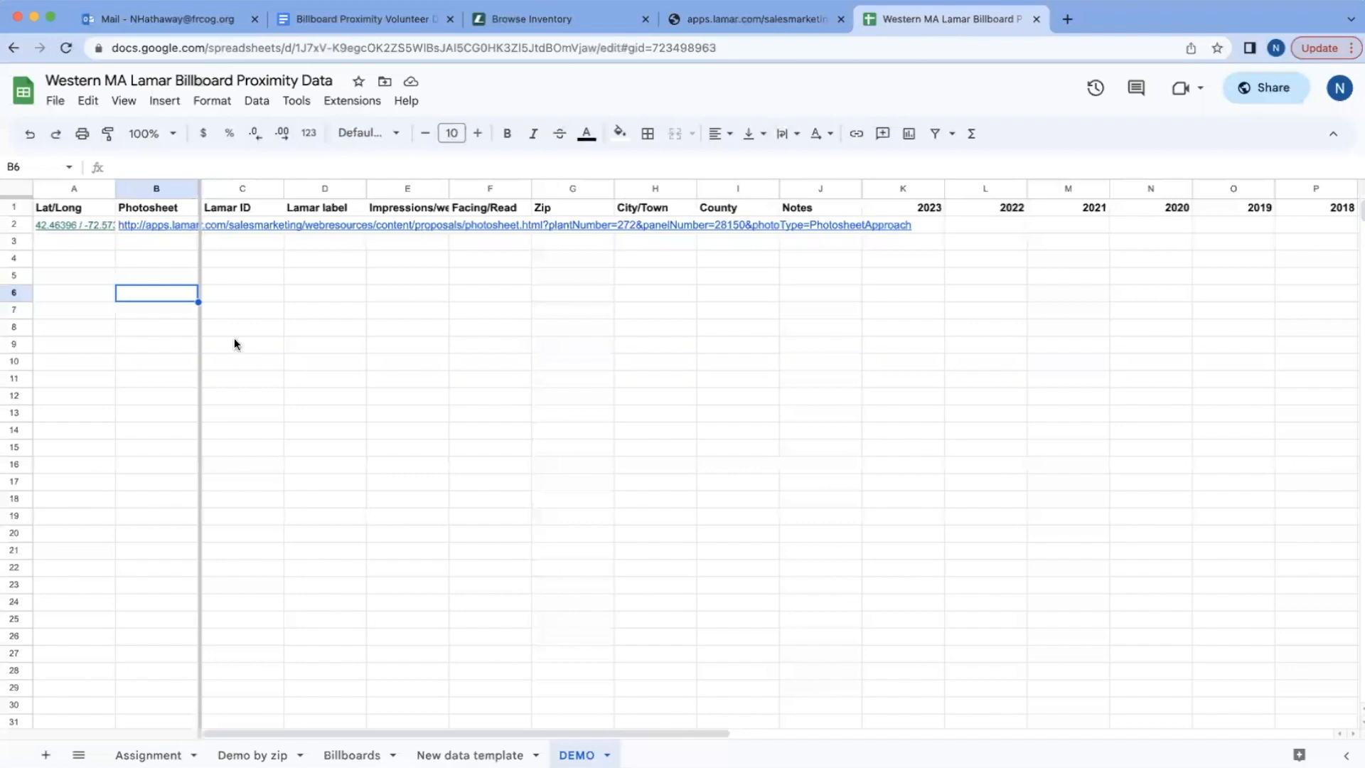
click(235, 226)
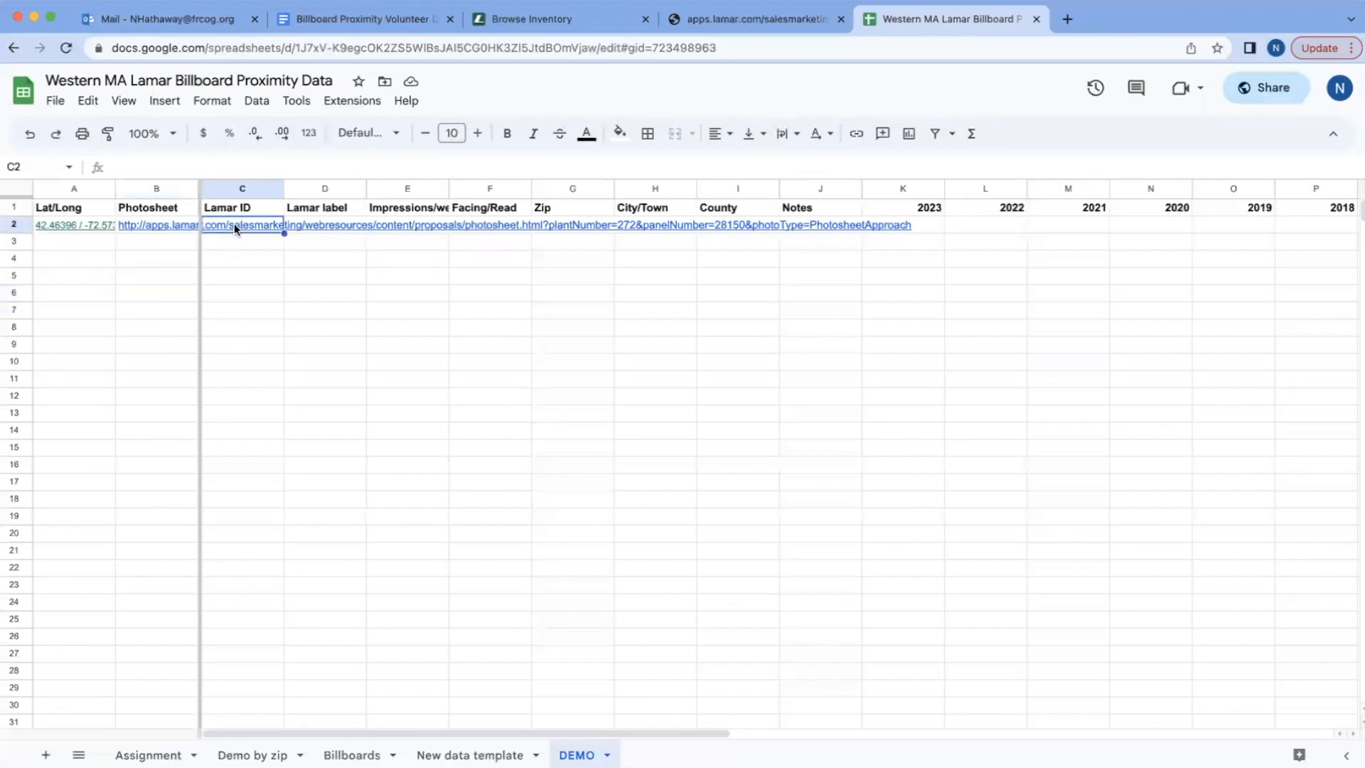
text(28150)
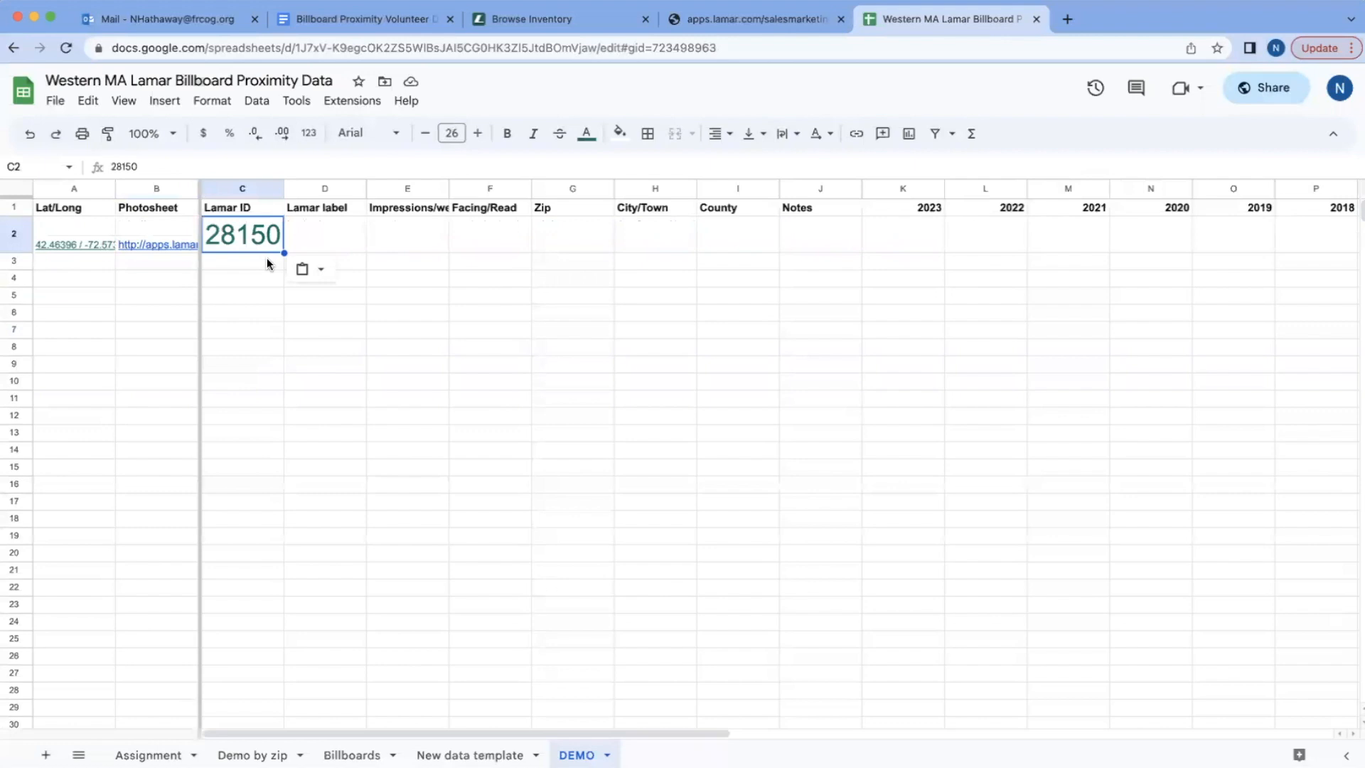
click(310, 274)
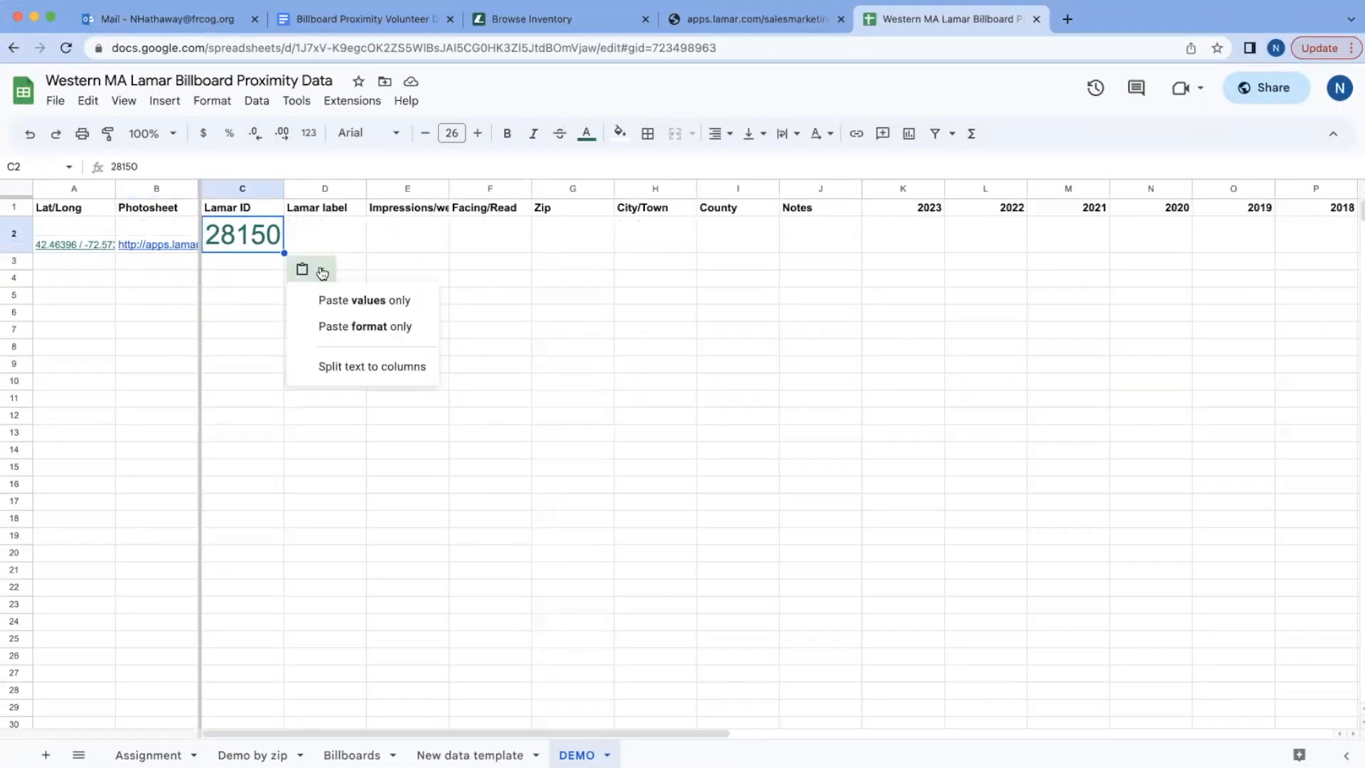
click(369, 301)
key(super+z)
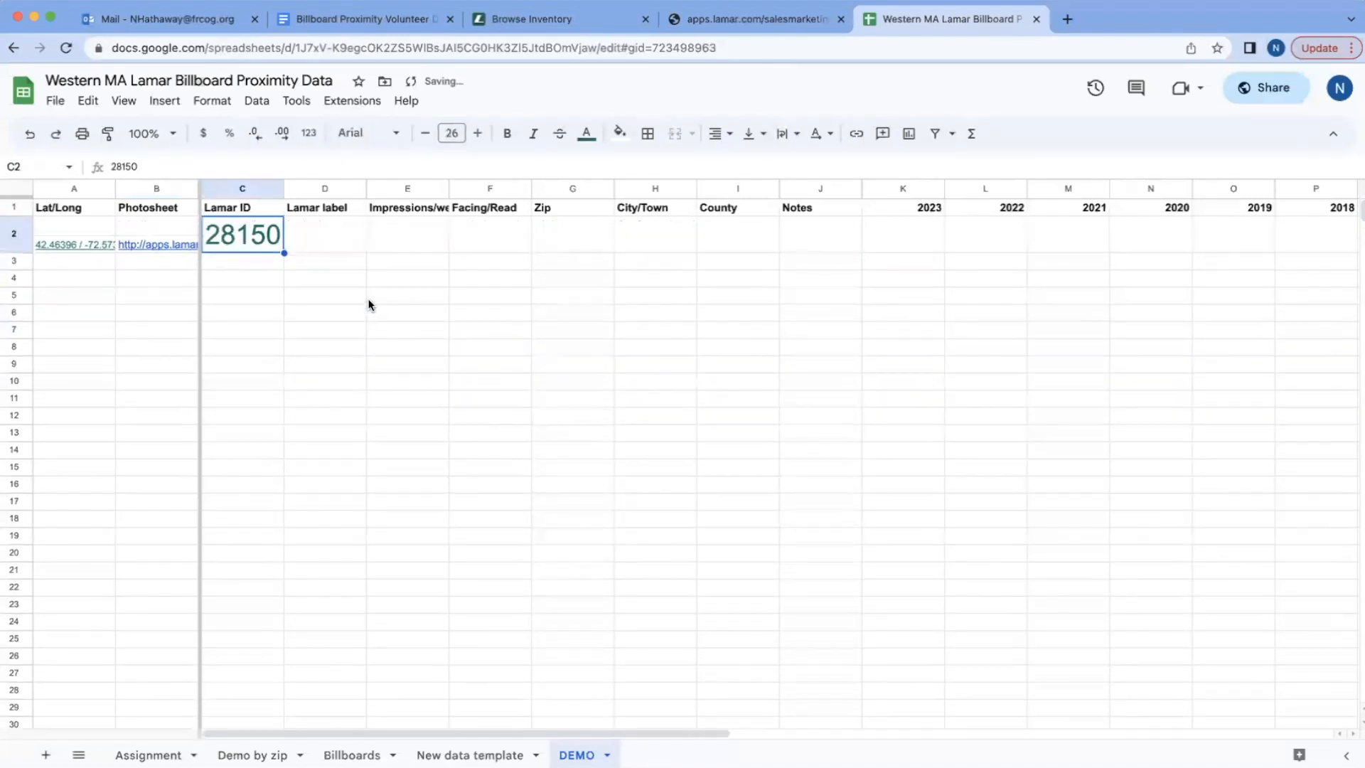
key(super+z)
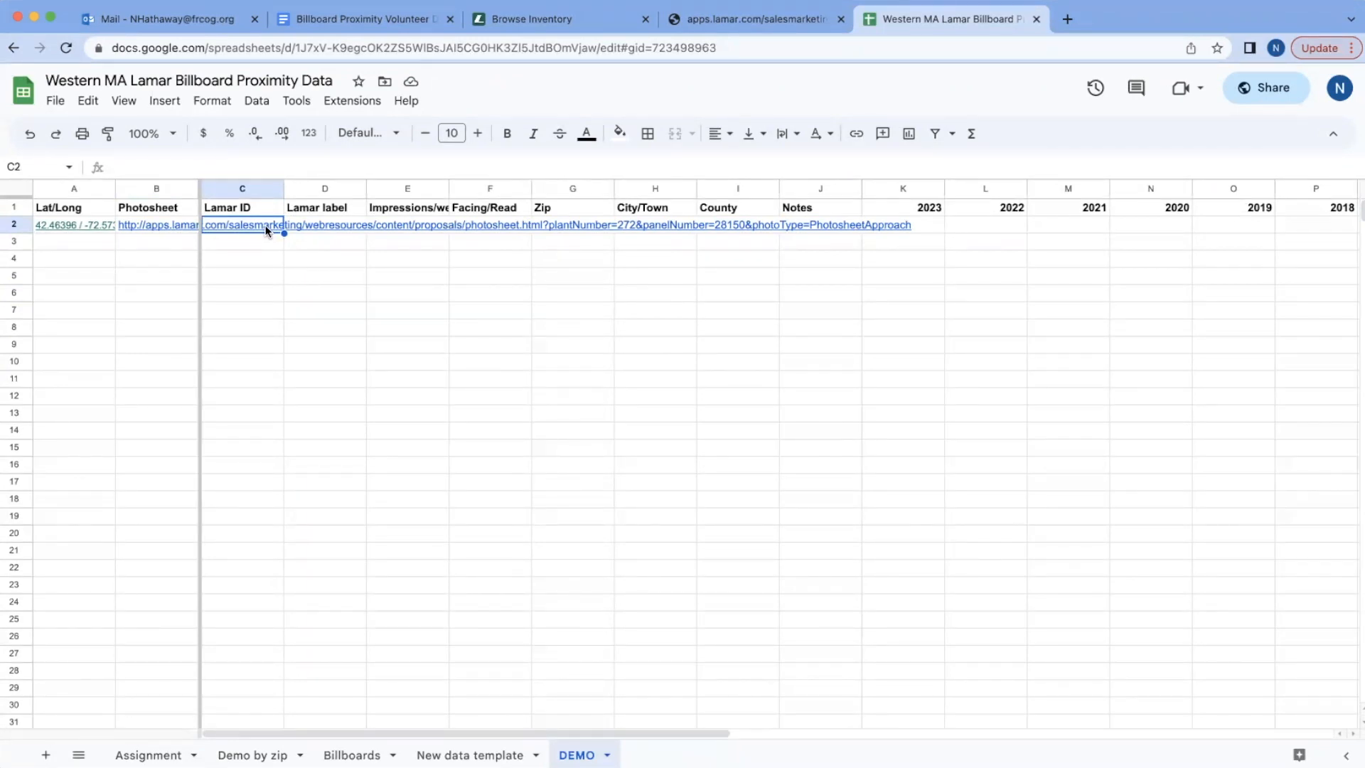
- Enter 28150 in Lamar ID cell C2 as a plain value without the photo sheet's formatting
text(28150)
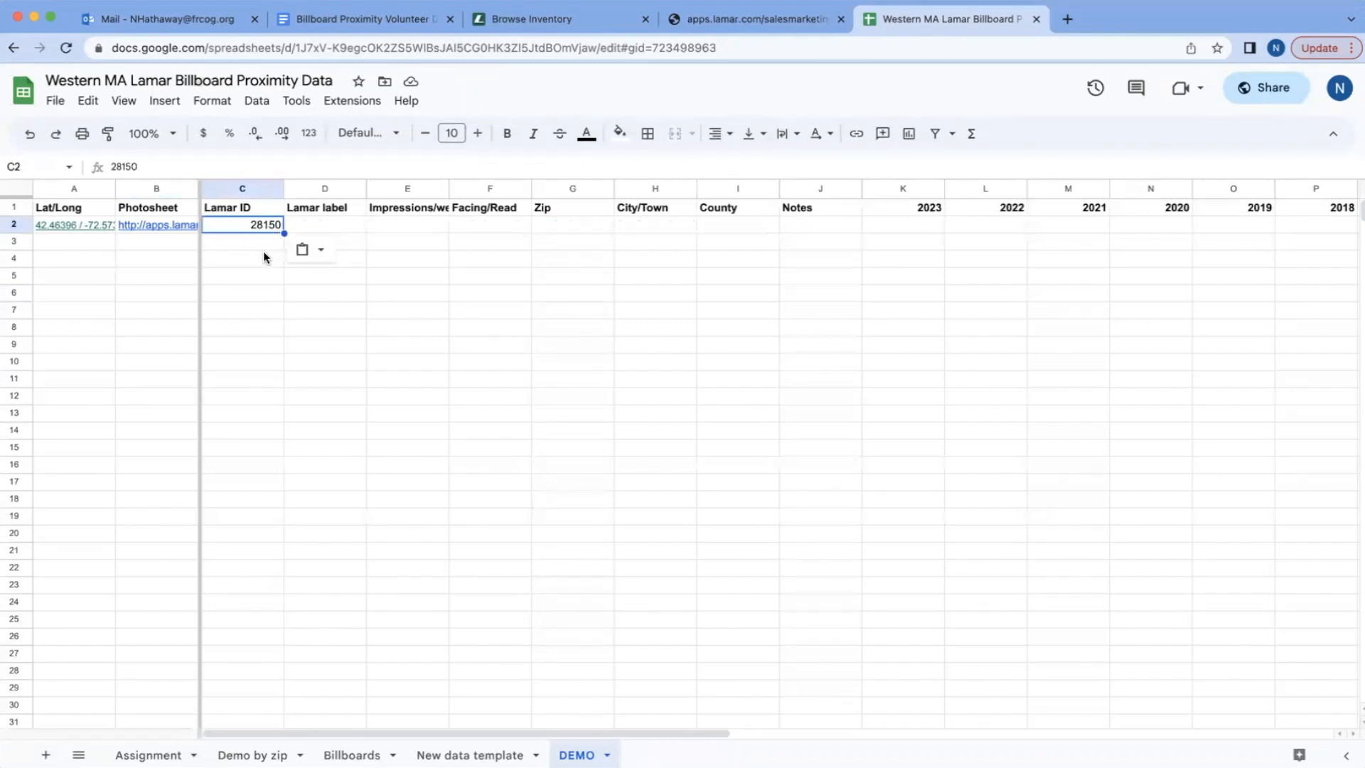
click(261, 241)
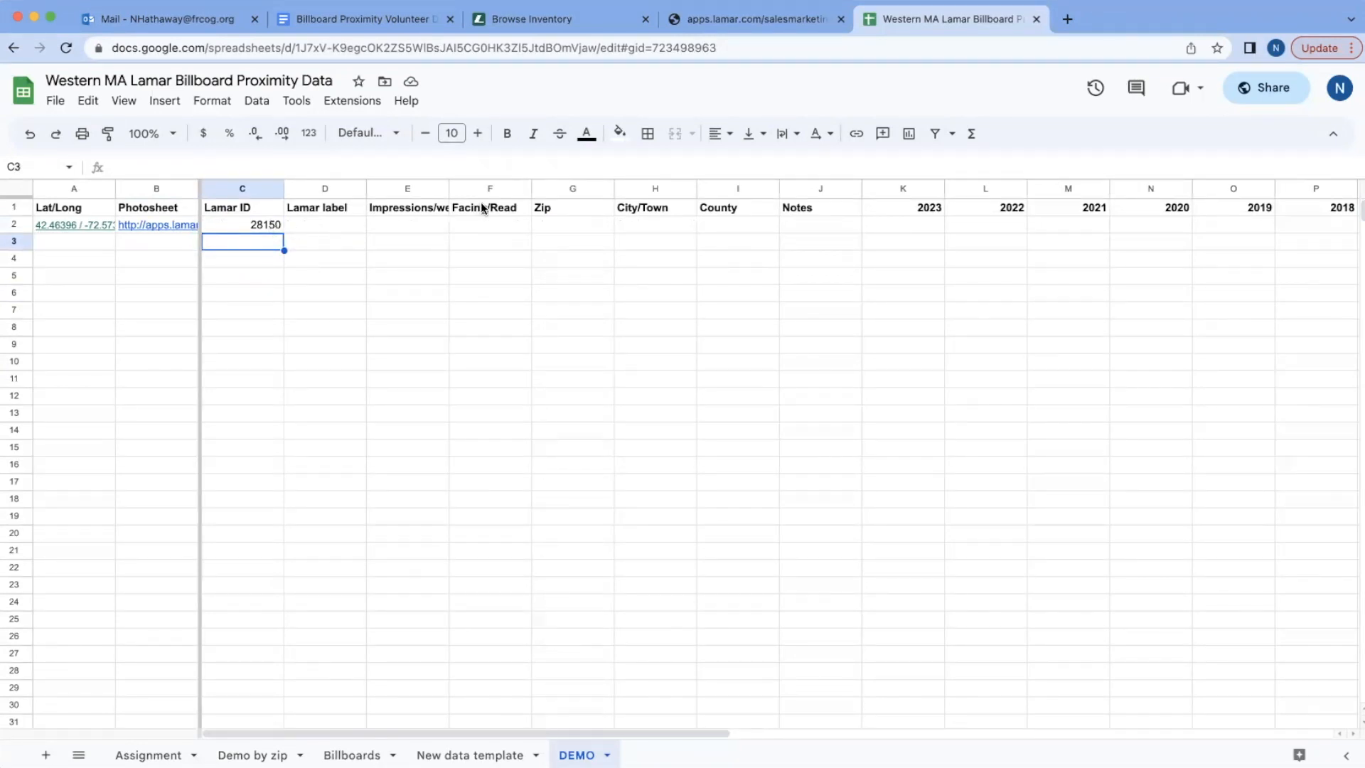
click(396, 249)
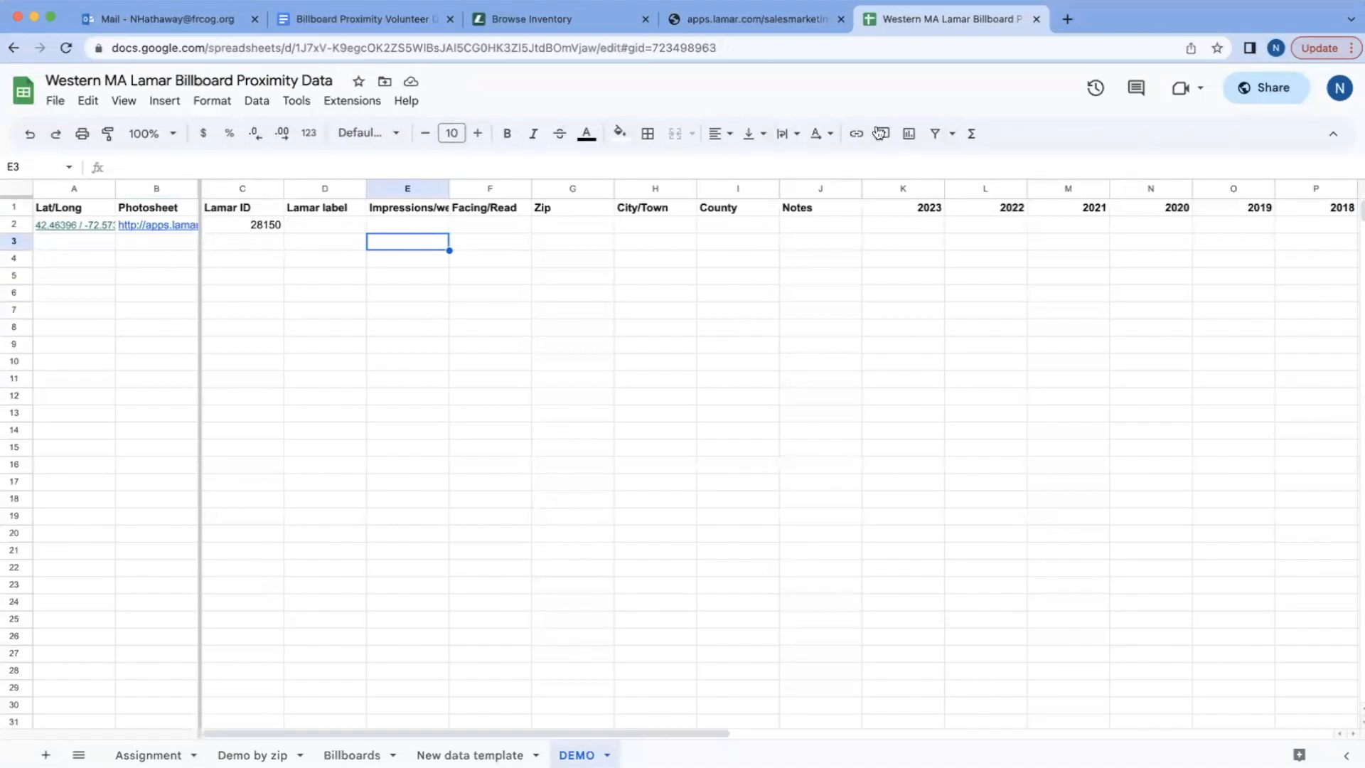
click(804, 27)
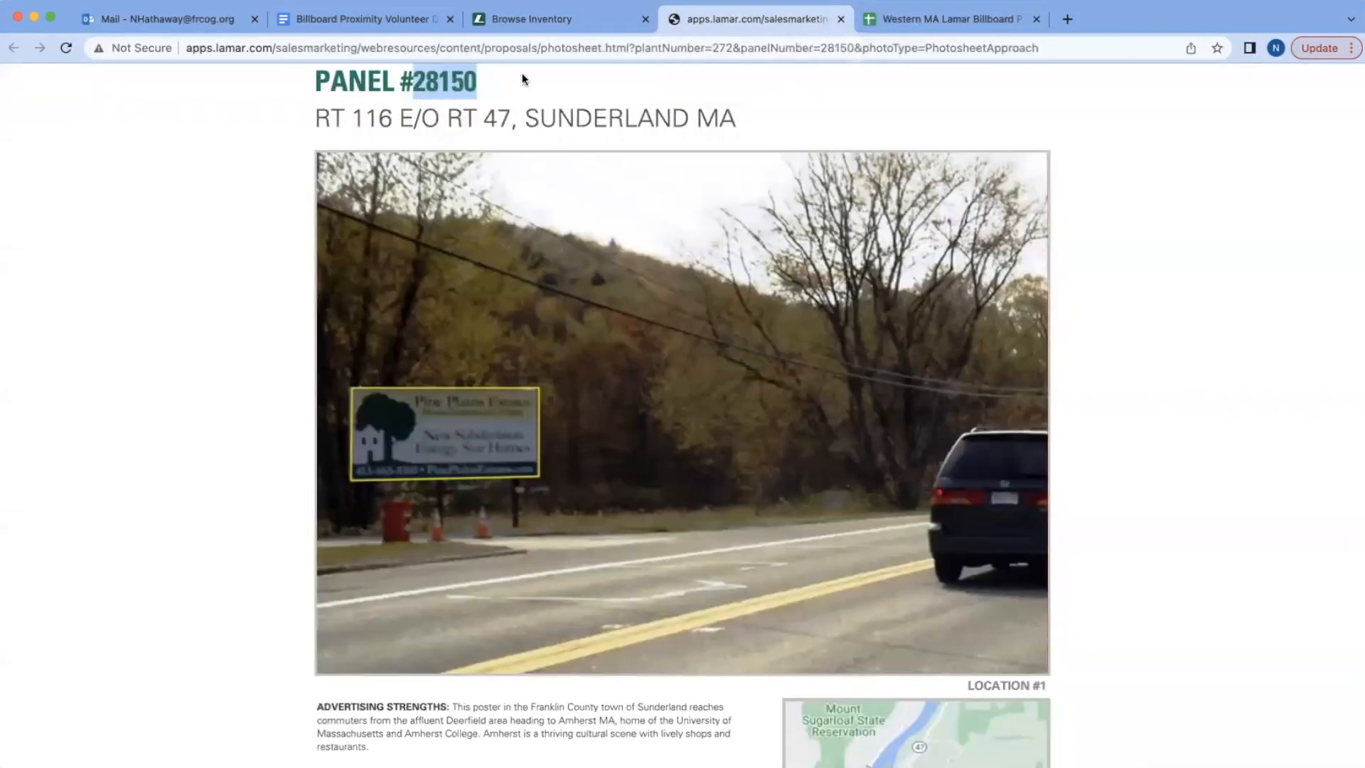
click(932, 20)
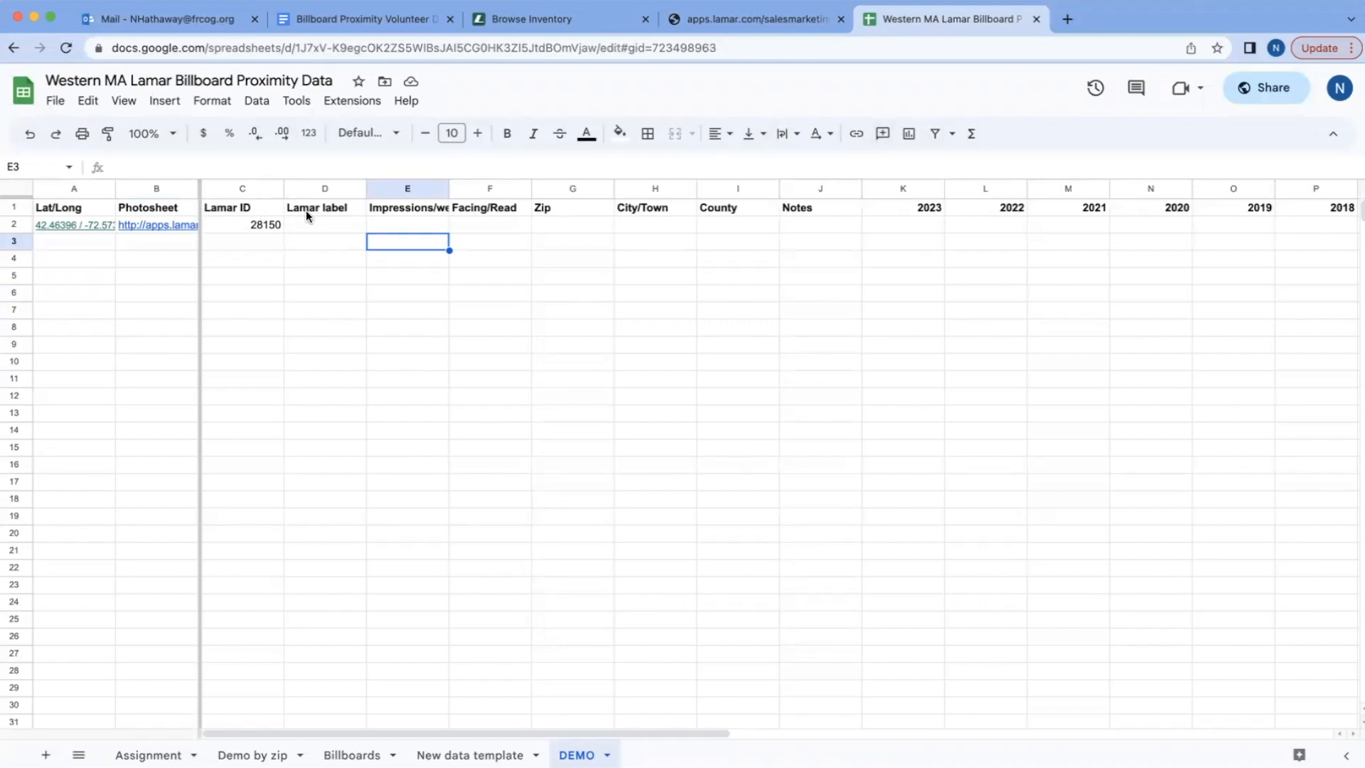
- Copy the location label "RT 116 E/O RT 47, SUNDERLAND MA" from the photo sheet into Lamar label cell D2
click(770, 28)
triple_click(531, 122)
key(super+c)
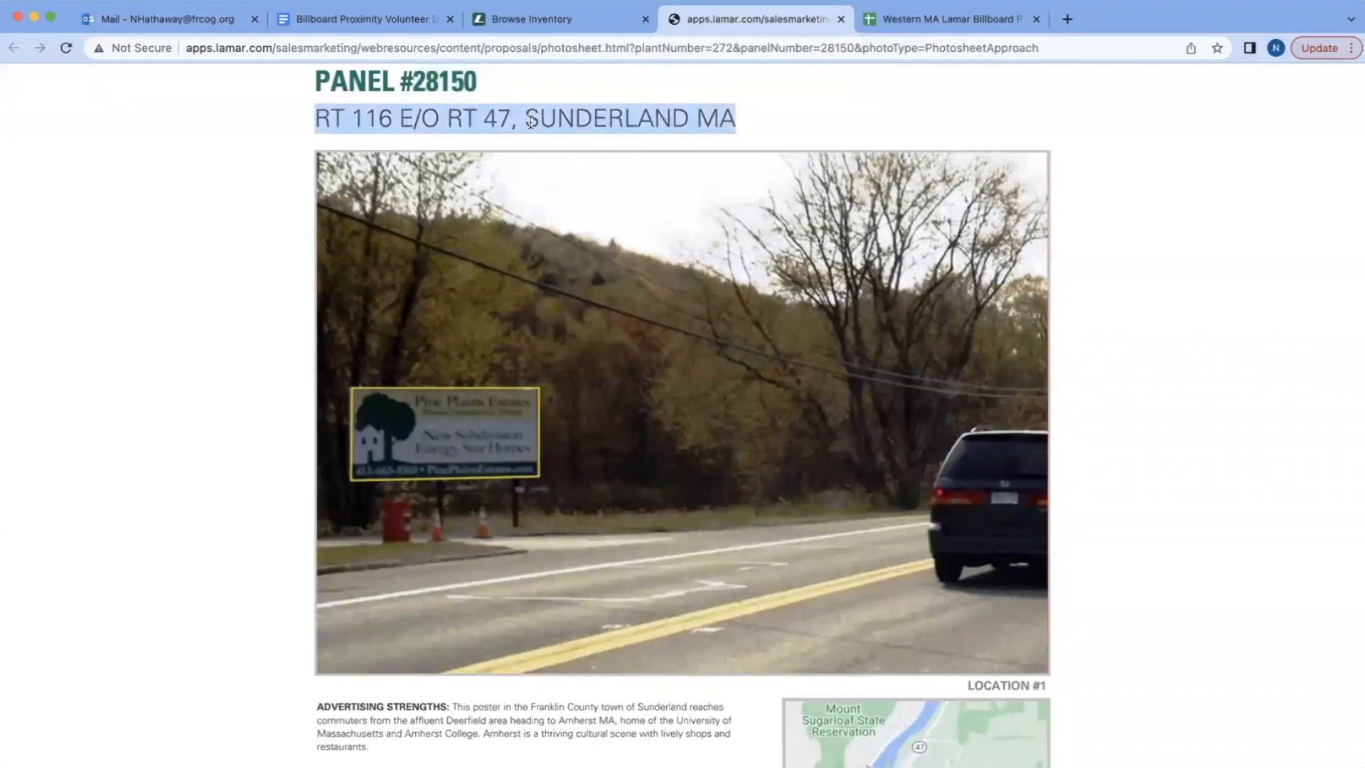
click(939, 23)
click(349, 226)
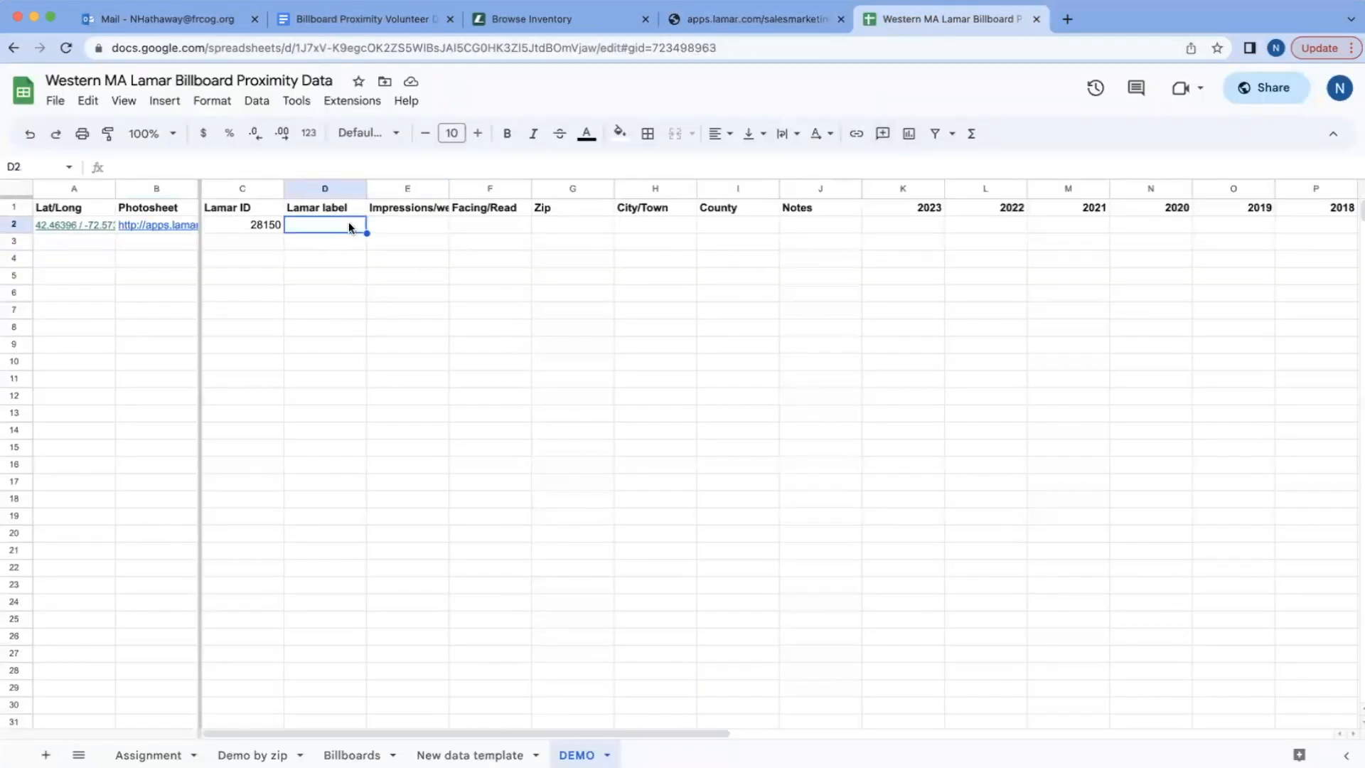
key(super+v)
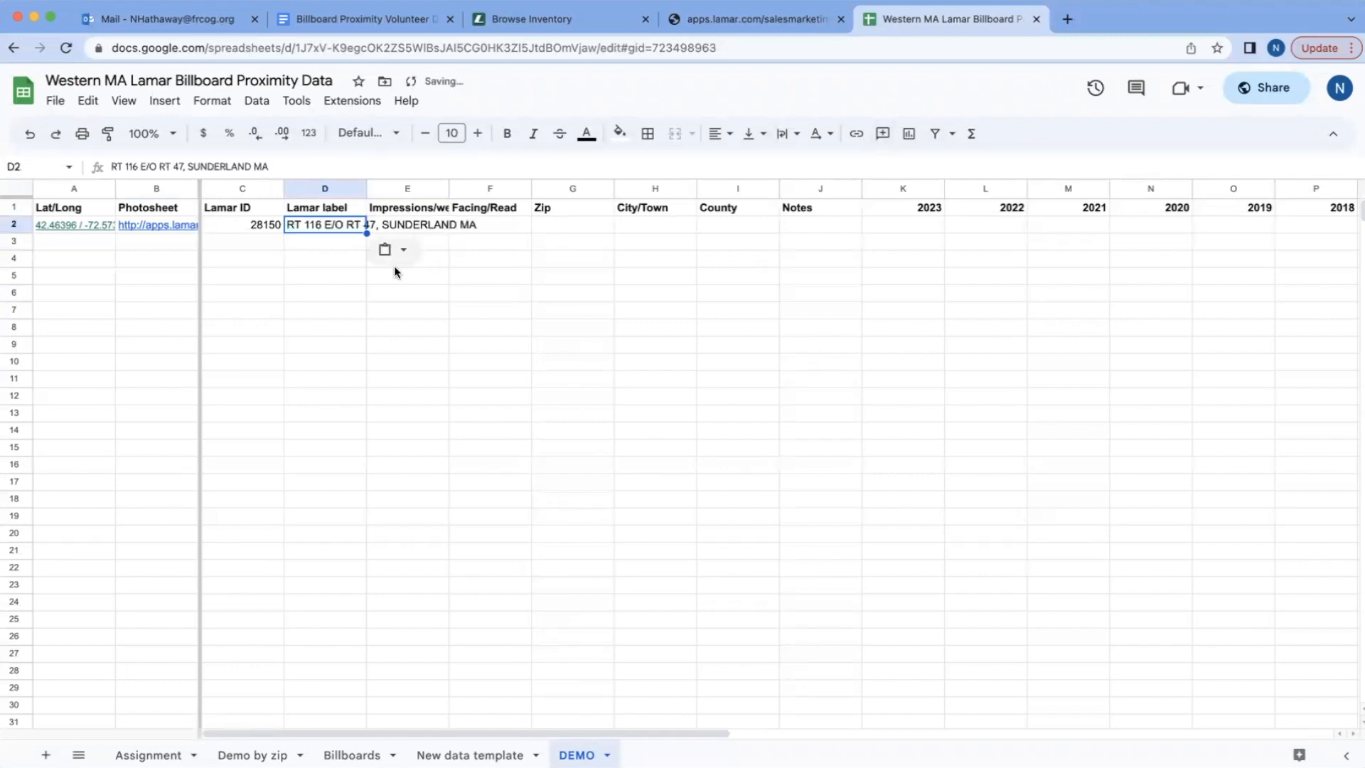
click(346, 284)
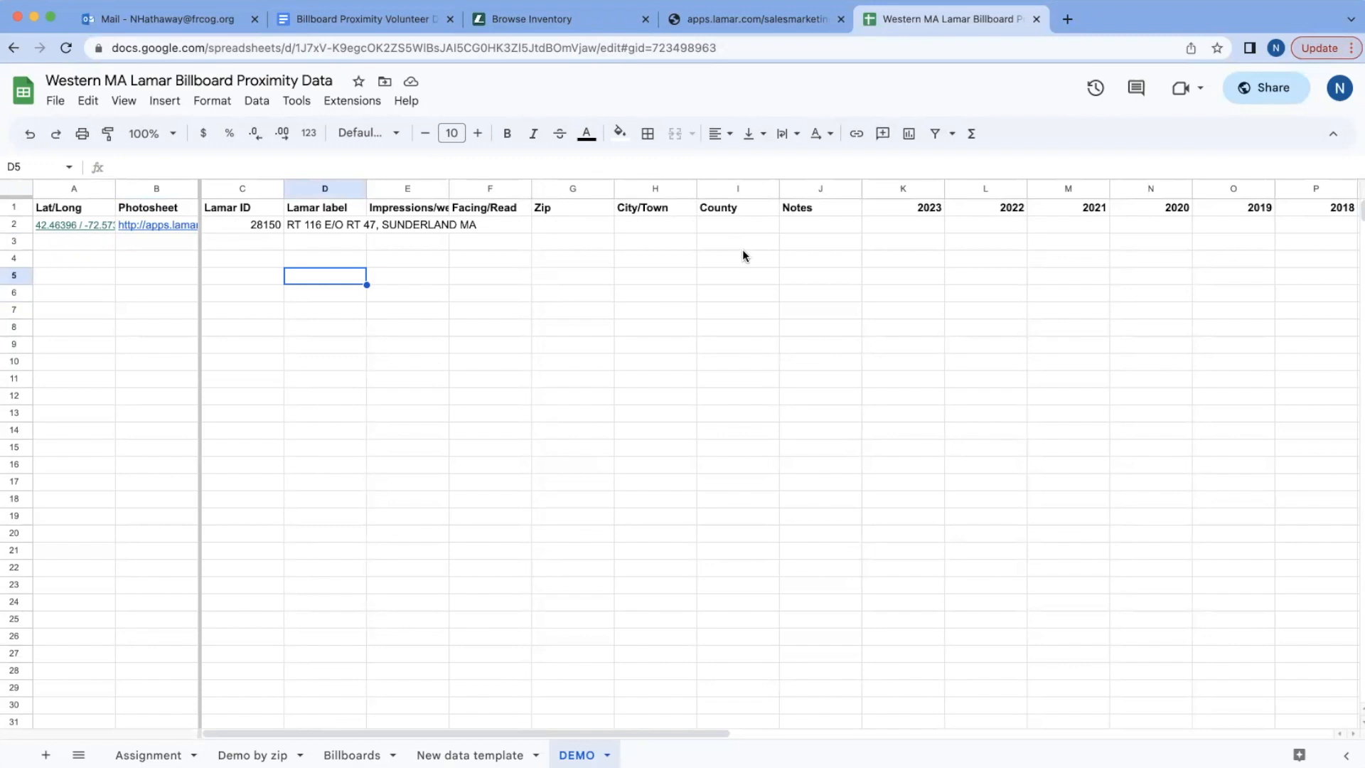
- Copy the weekly impressions figure 59,676, without its asterisk, from the photo sheet into Impressions cell E2
click(770, 27)
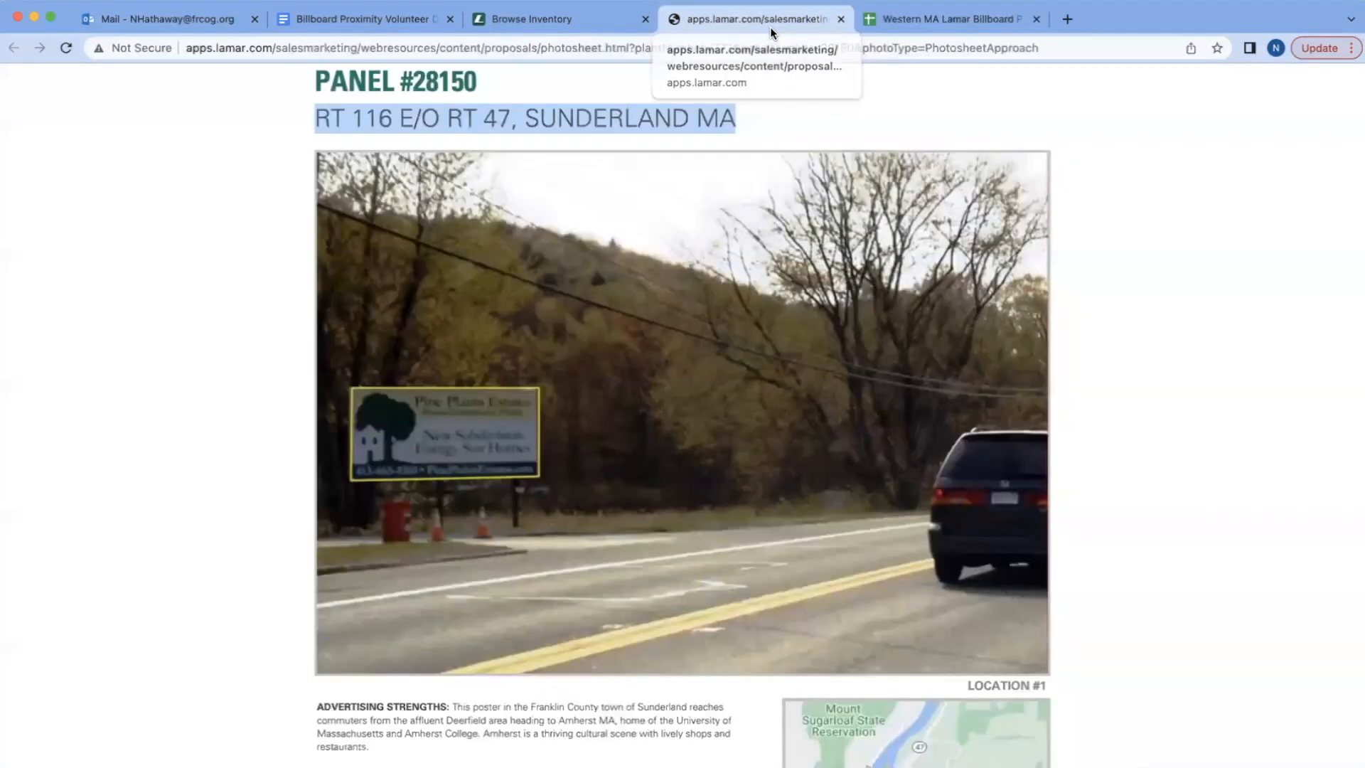
scroll(1004, 315, down, 5)
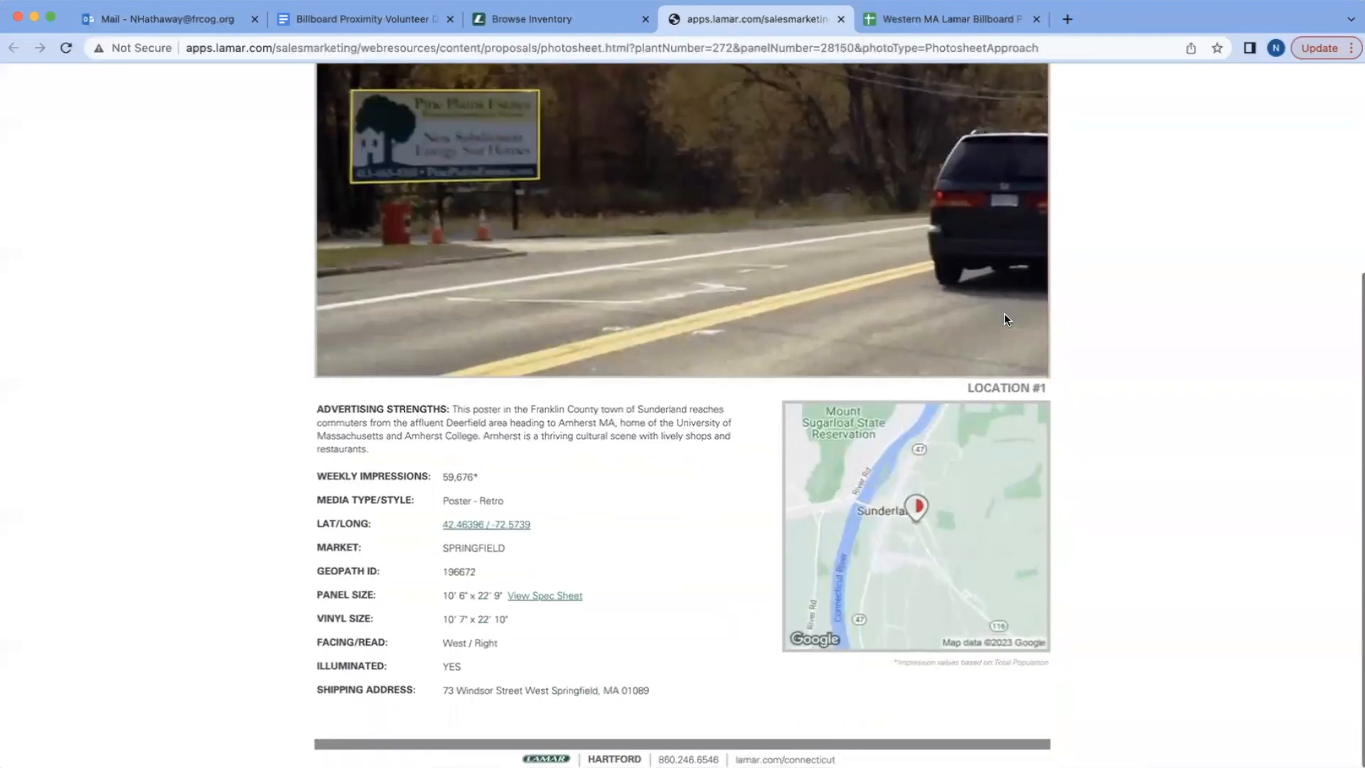
drag(443, 481, 474, 481)
key(super+c)
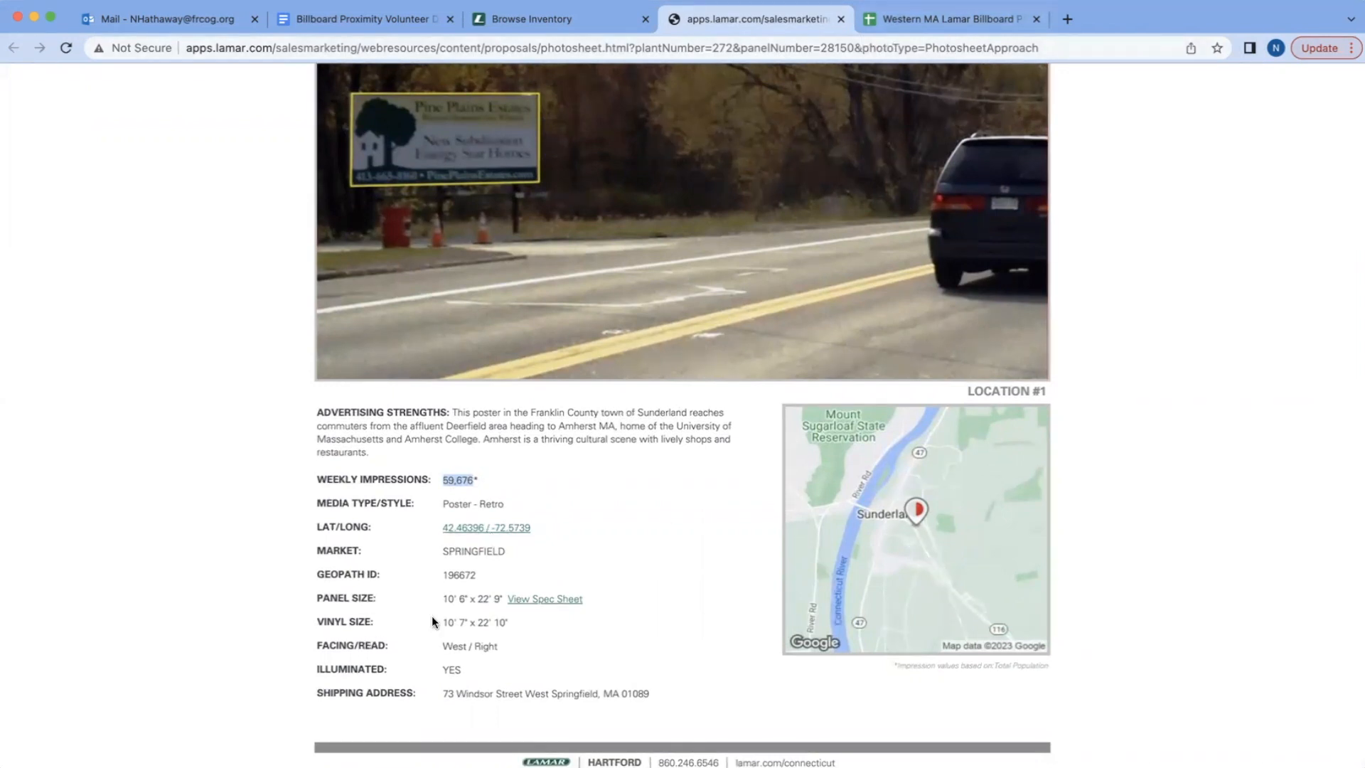
click(911, 23)
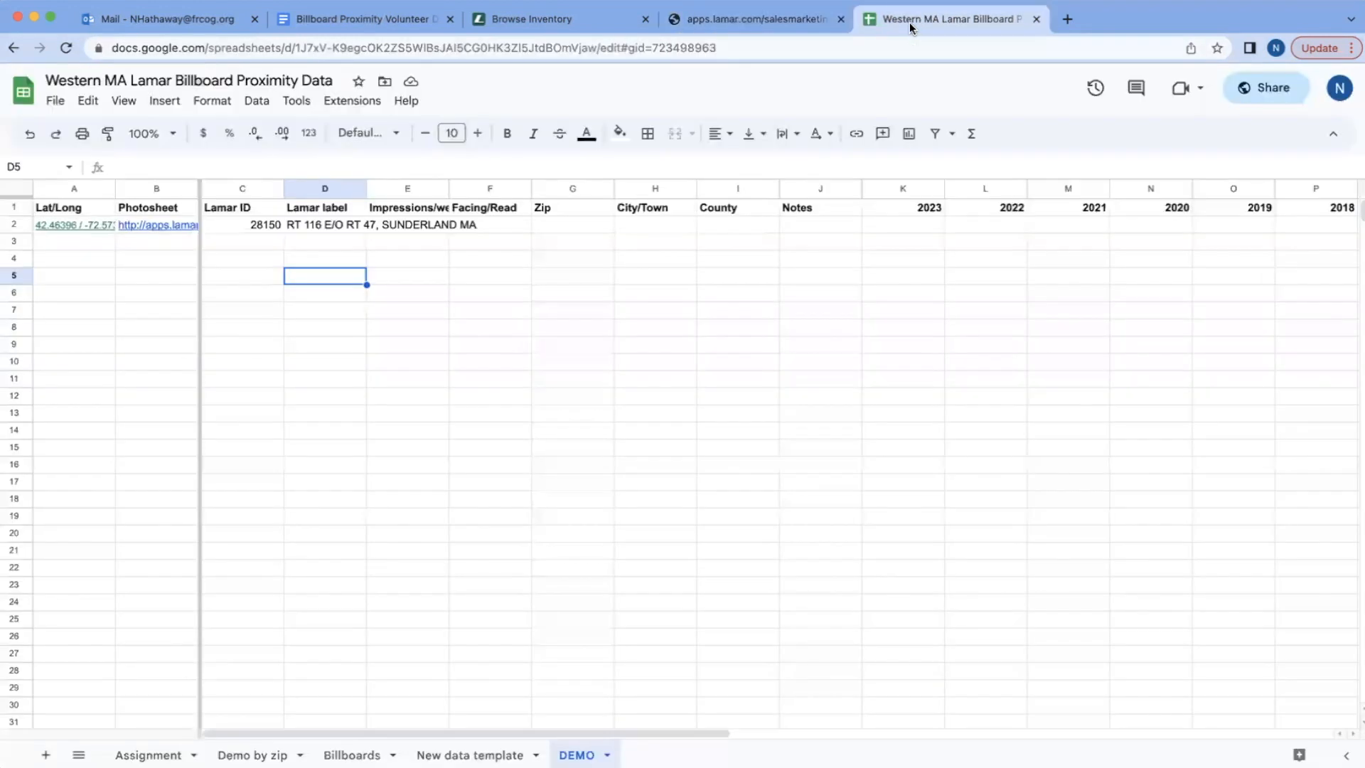
click(426, 228)
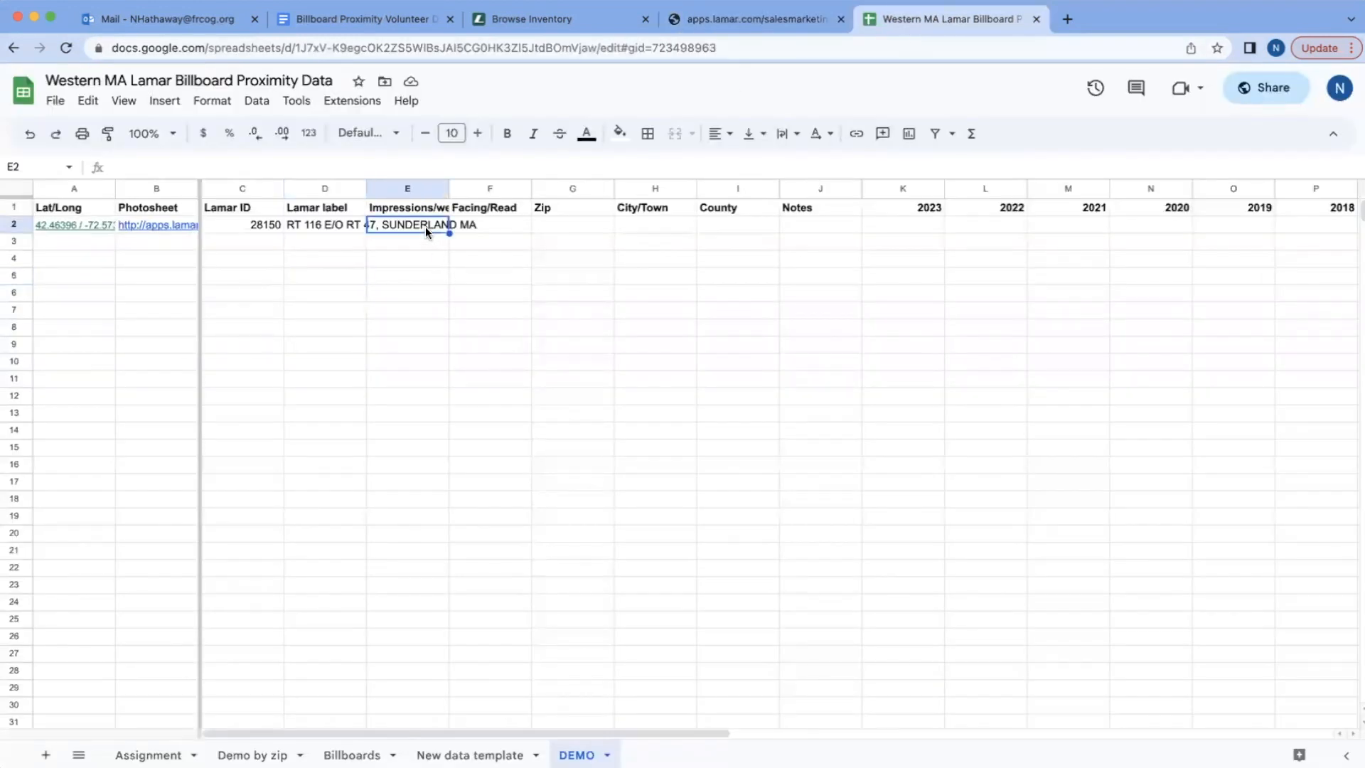
key(super+v)
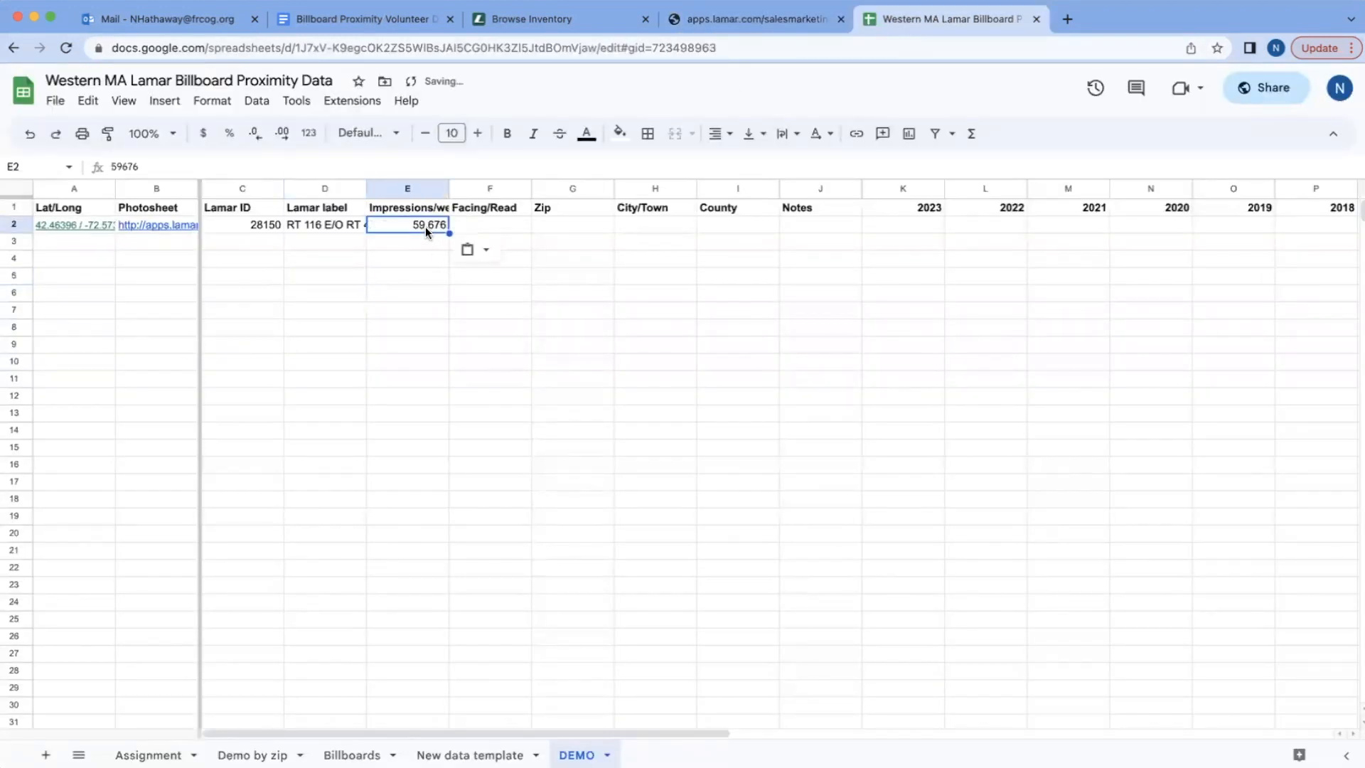
- Copy the facing/read value "West / Right" from the photo sheet into Facing/Read cell F2
click(806, 30)
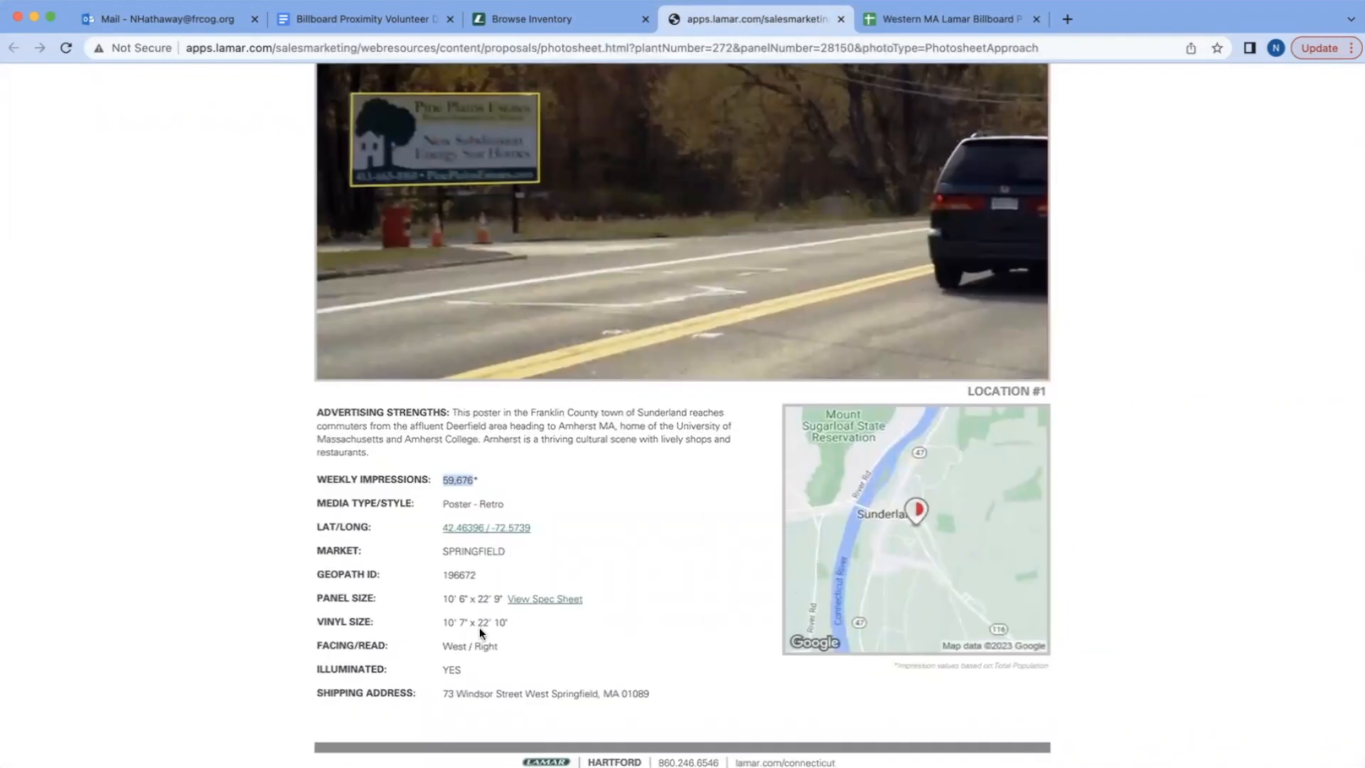
drag(503, 646, 445, 645)
key(super+c)
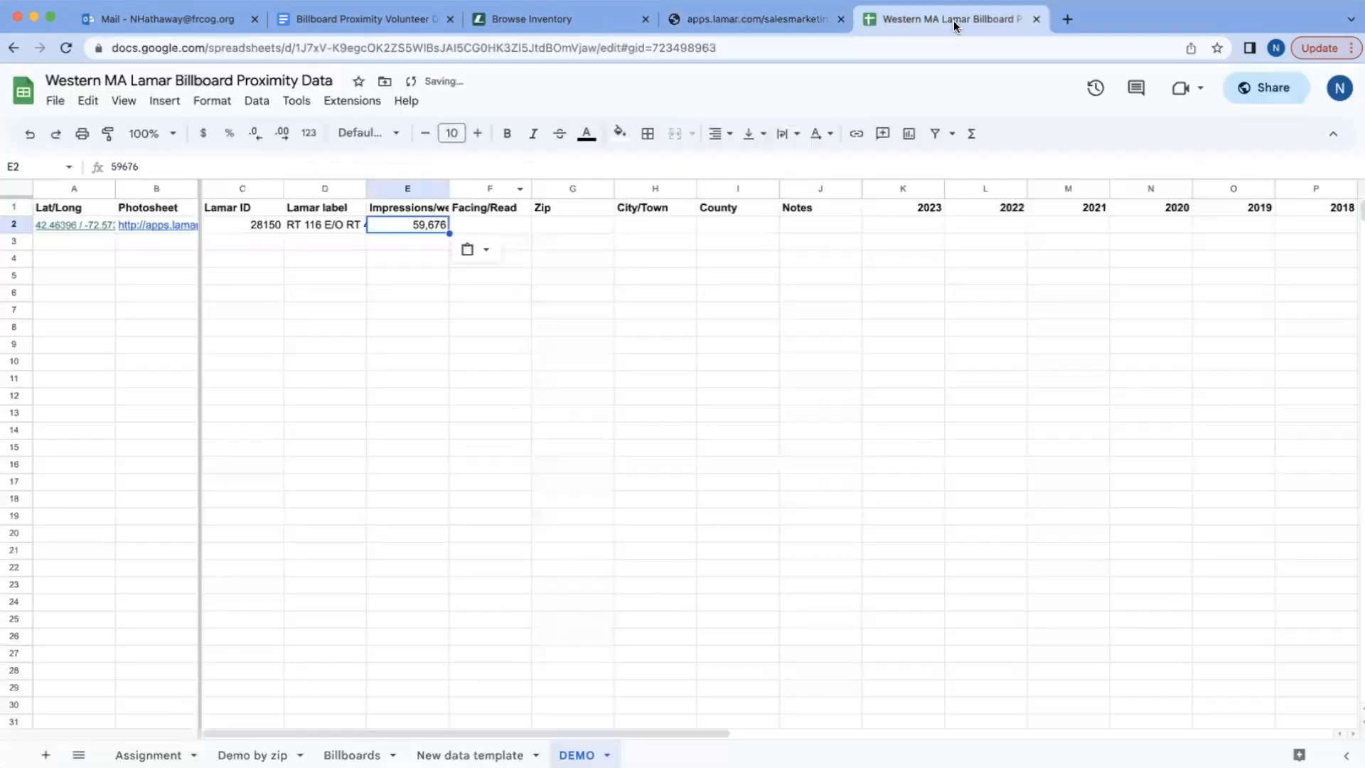
click(954, 23)
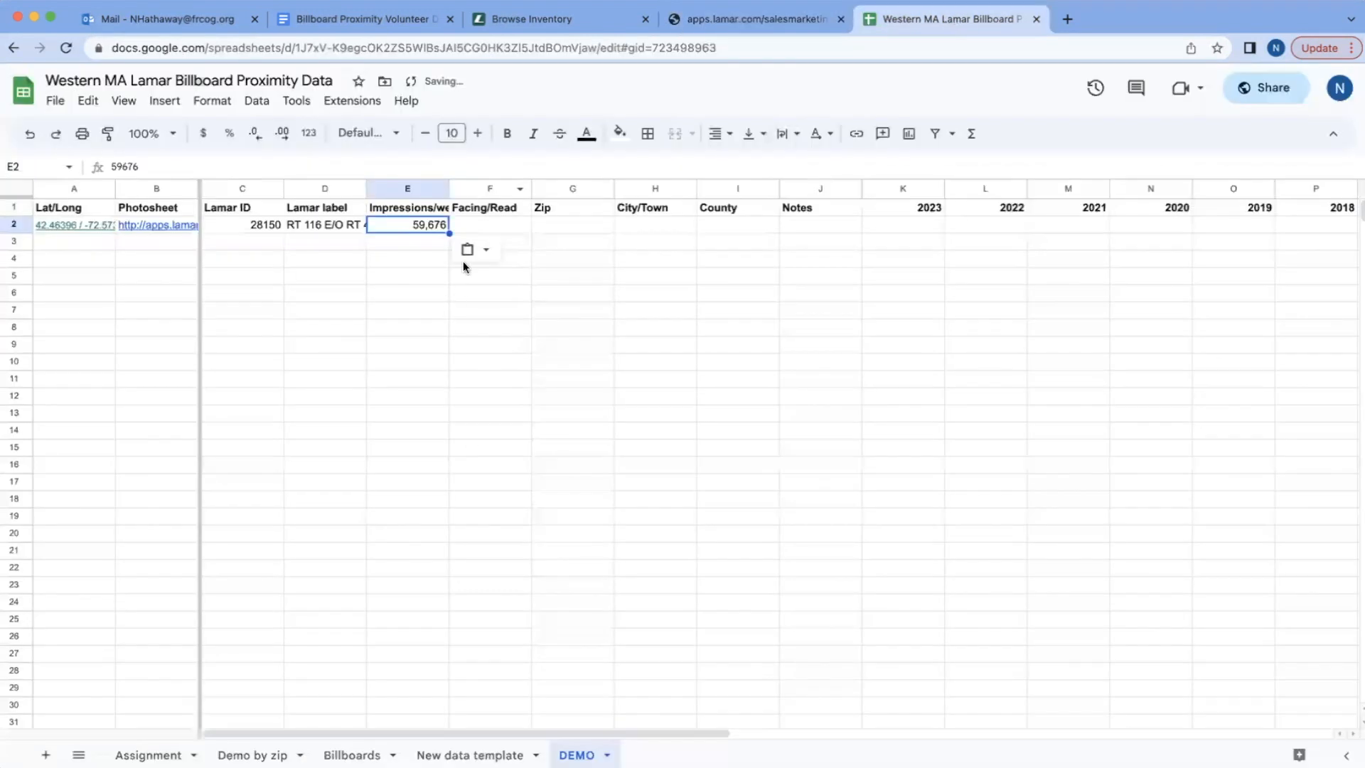
click(502, 229)
key(super+v)
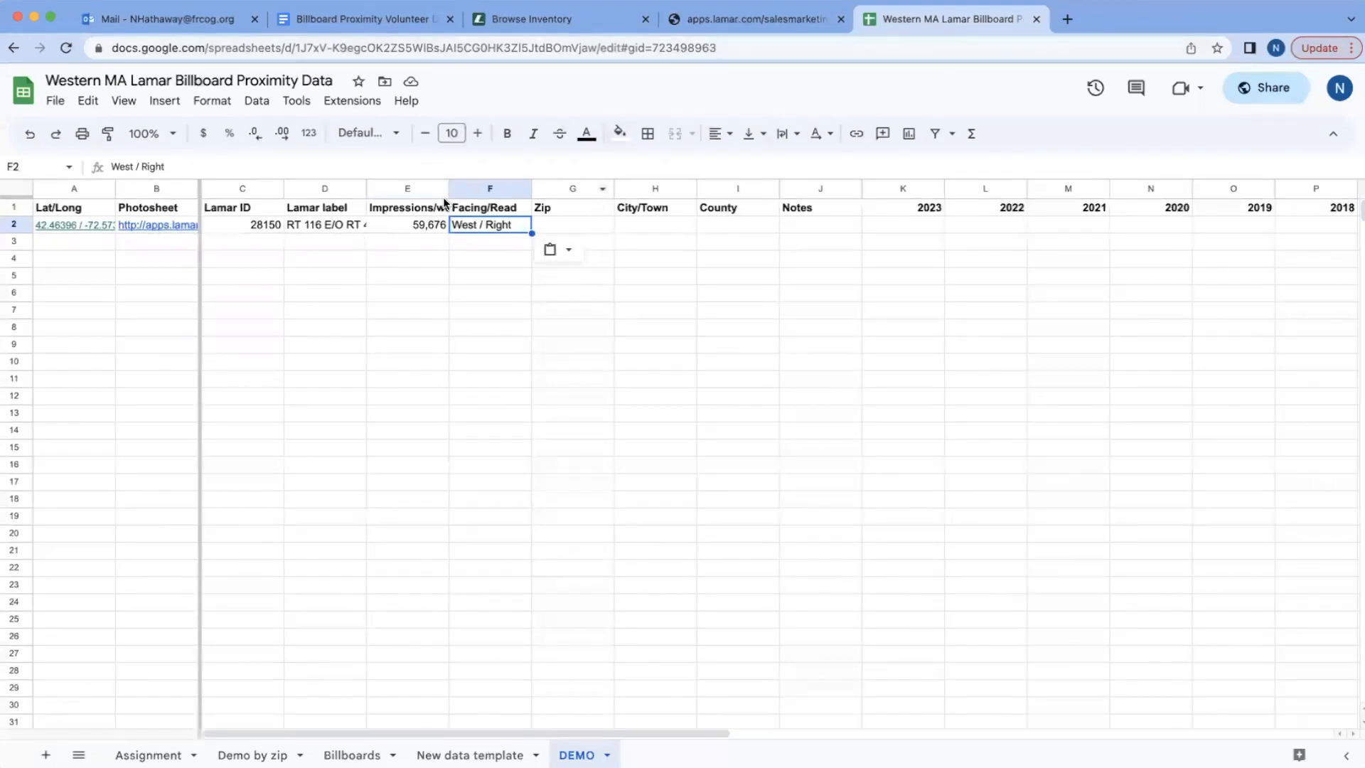
- Check the photo sheet again and enter zip code 01375 in Zip cell G2 of the DEMO sheet
click(784, 25)
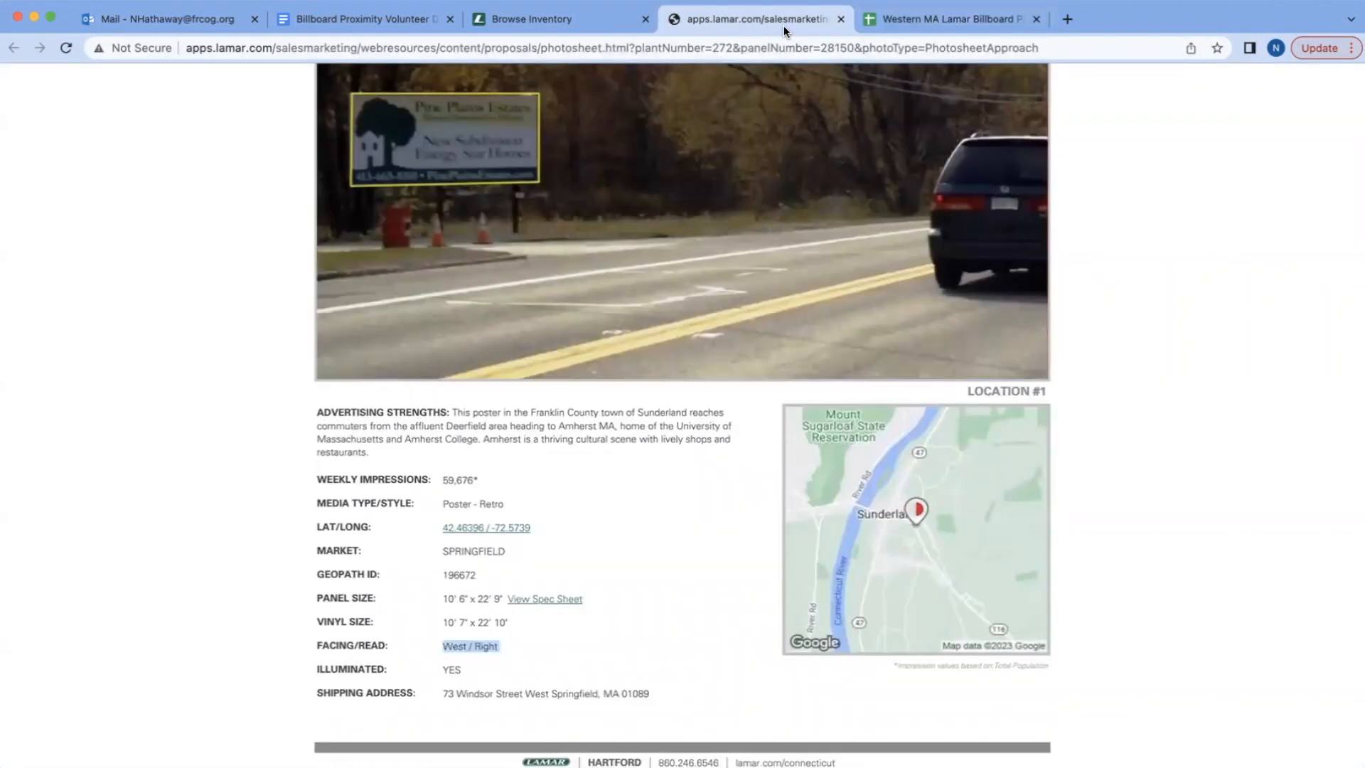
click(908, 18)
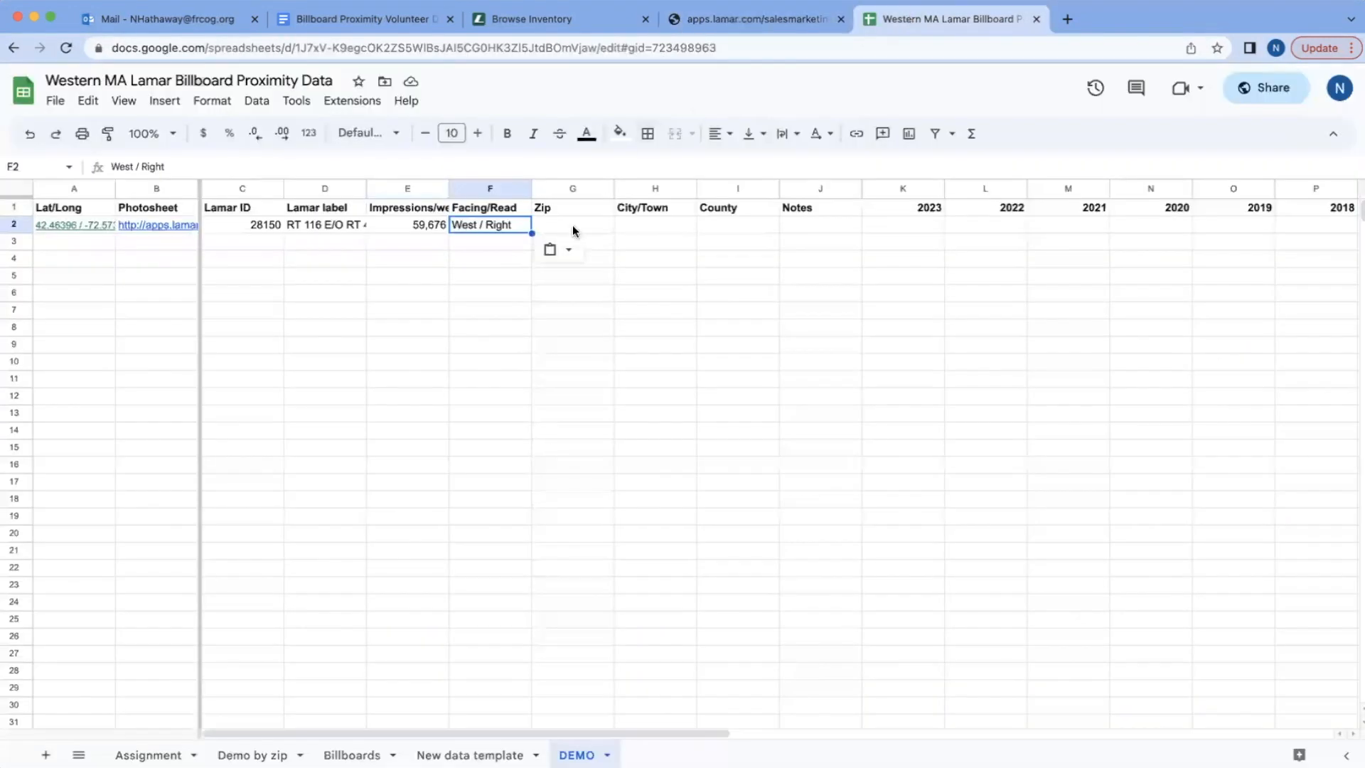
click(553, 224)
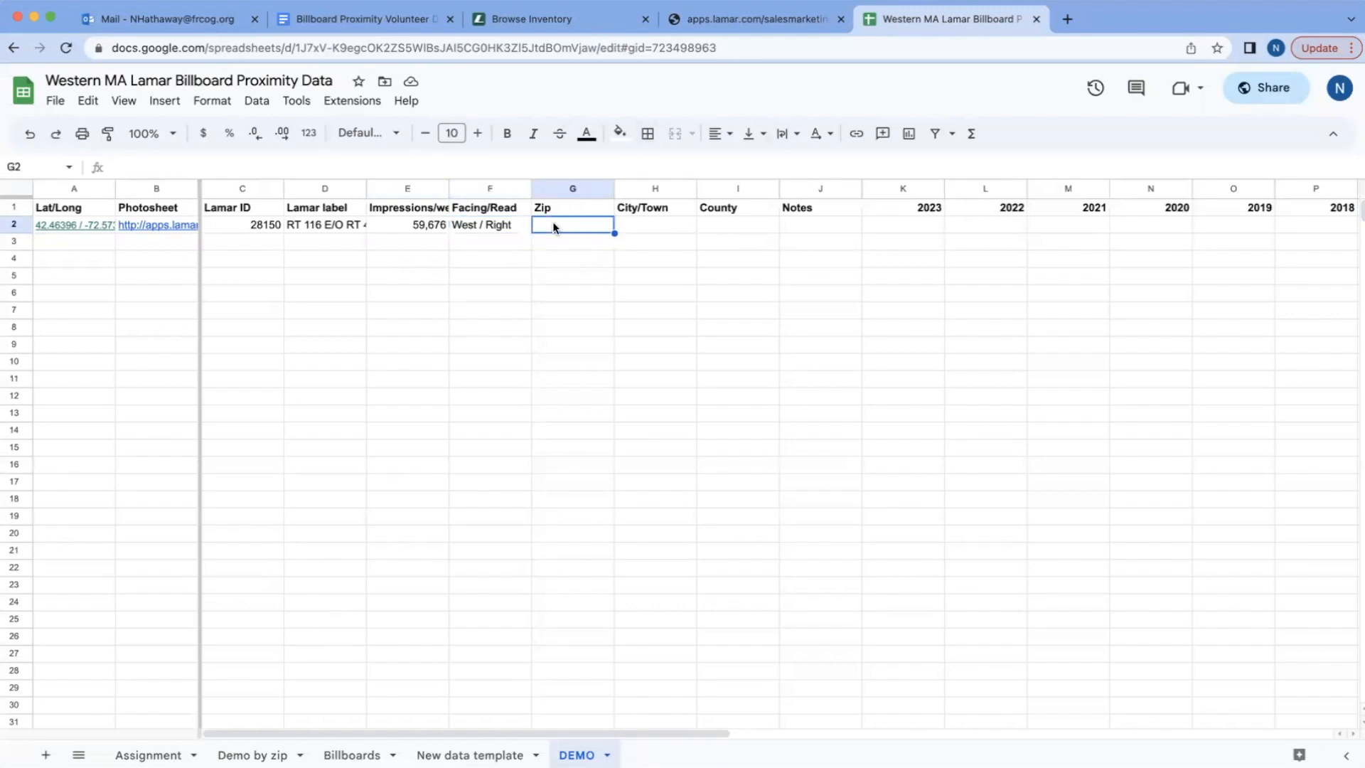
text(01375)
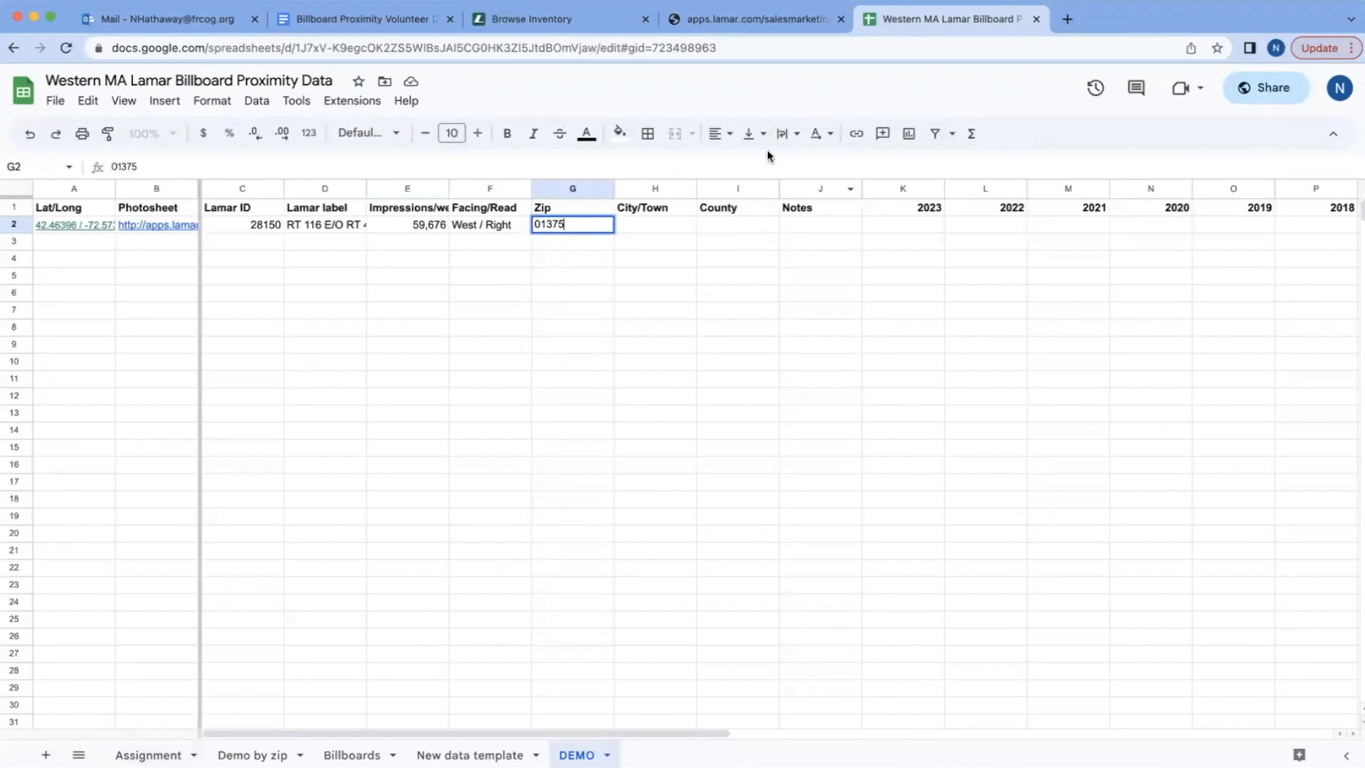
click(667, 234)
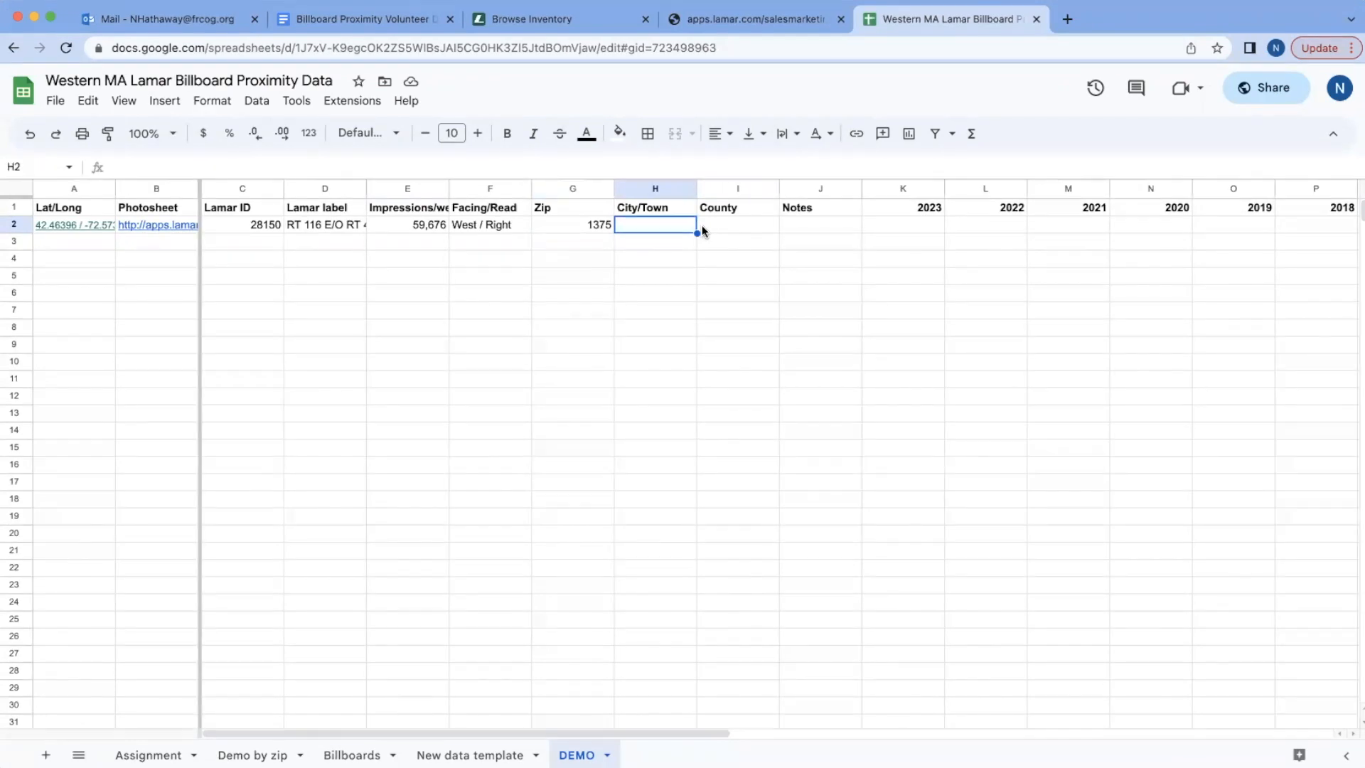
- Find the town in the photo sheet's description, then enter Sunderland in City/Town cell H2 and Franklin in County cell I2
click(782, 28)
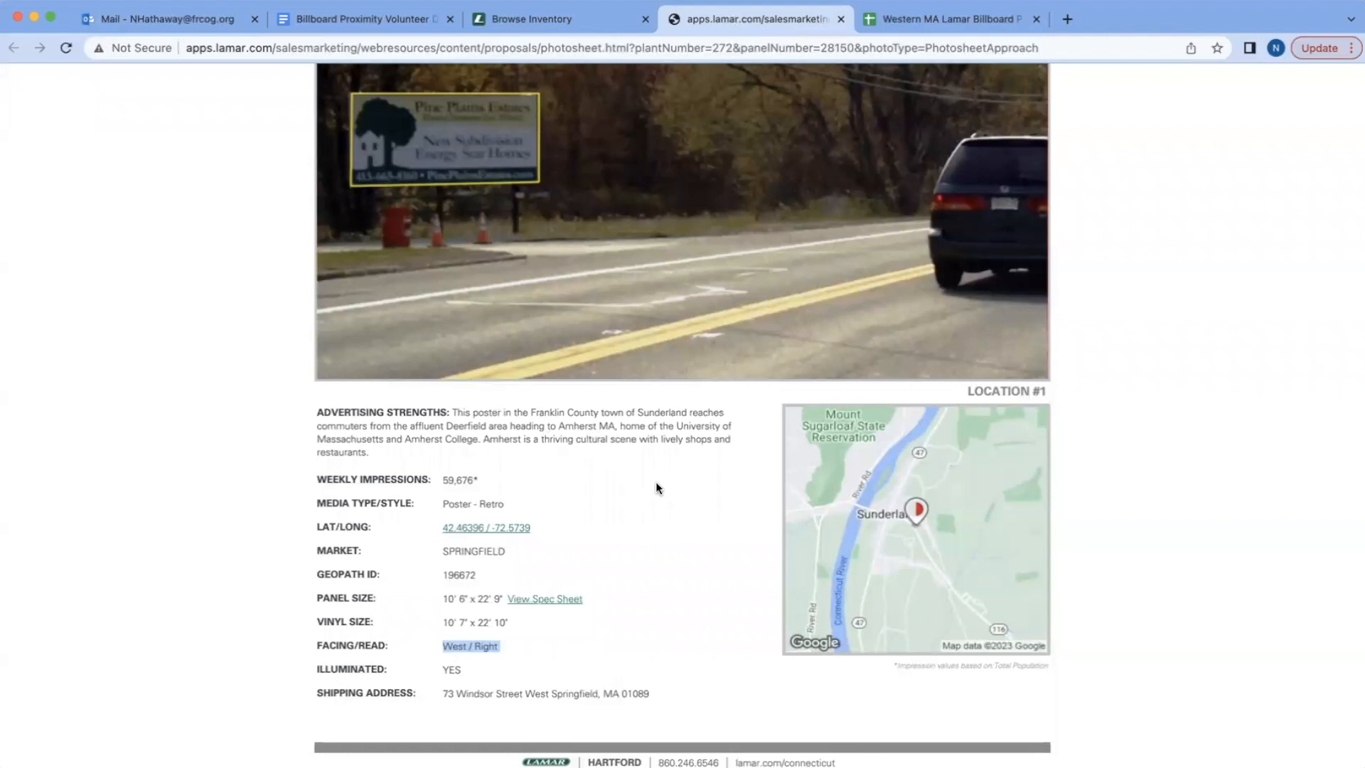
double_click(660, 412)
click(667, 465)
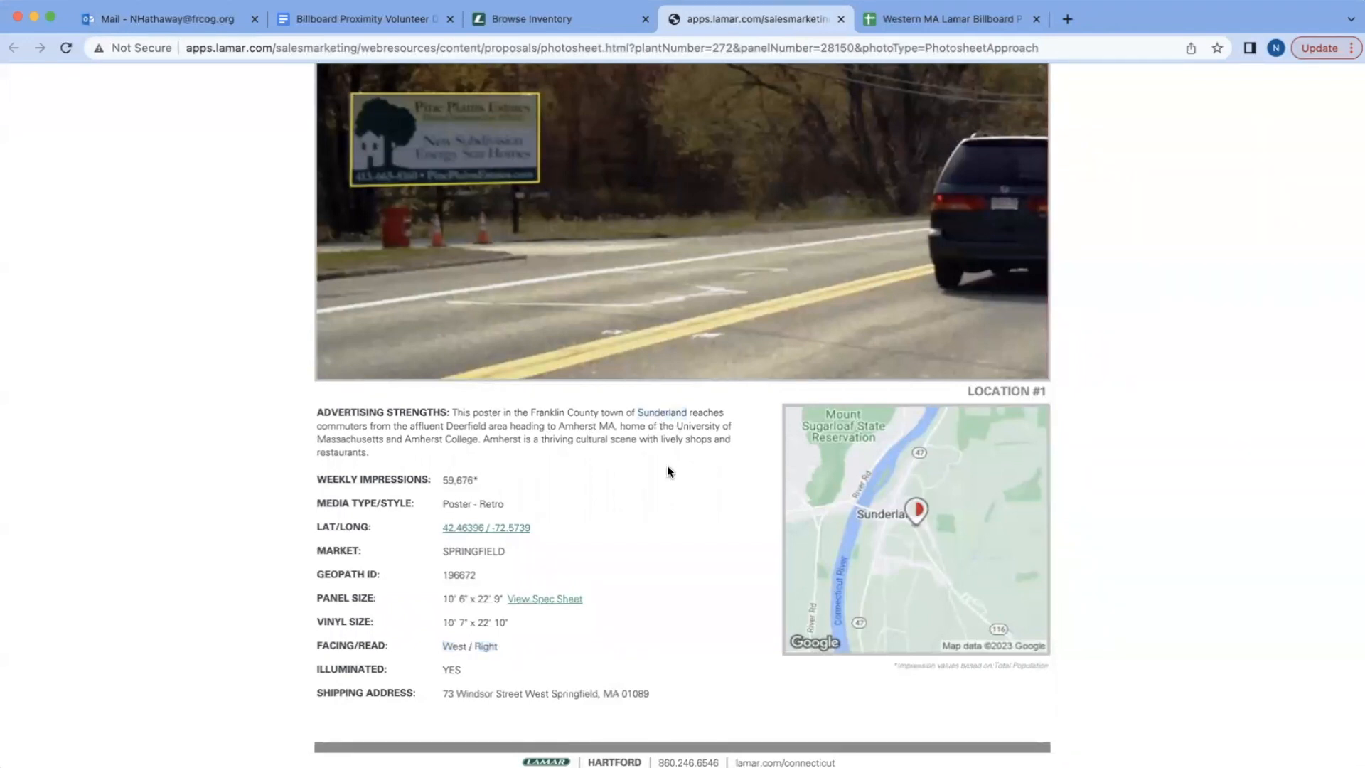
click(911, 27)
text(Sunderland)
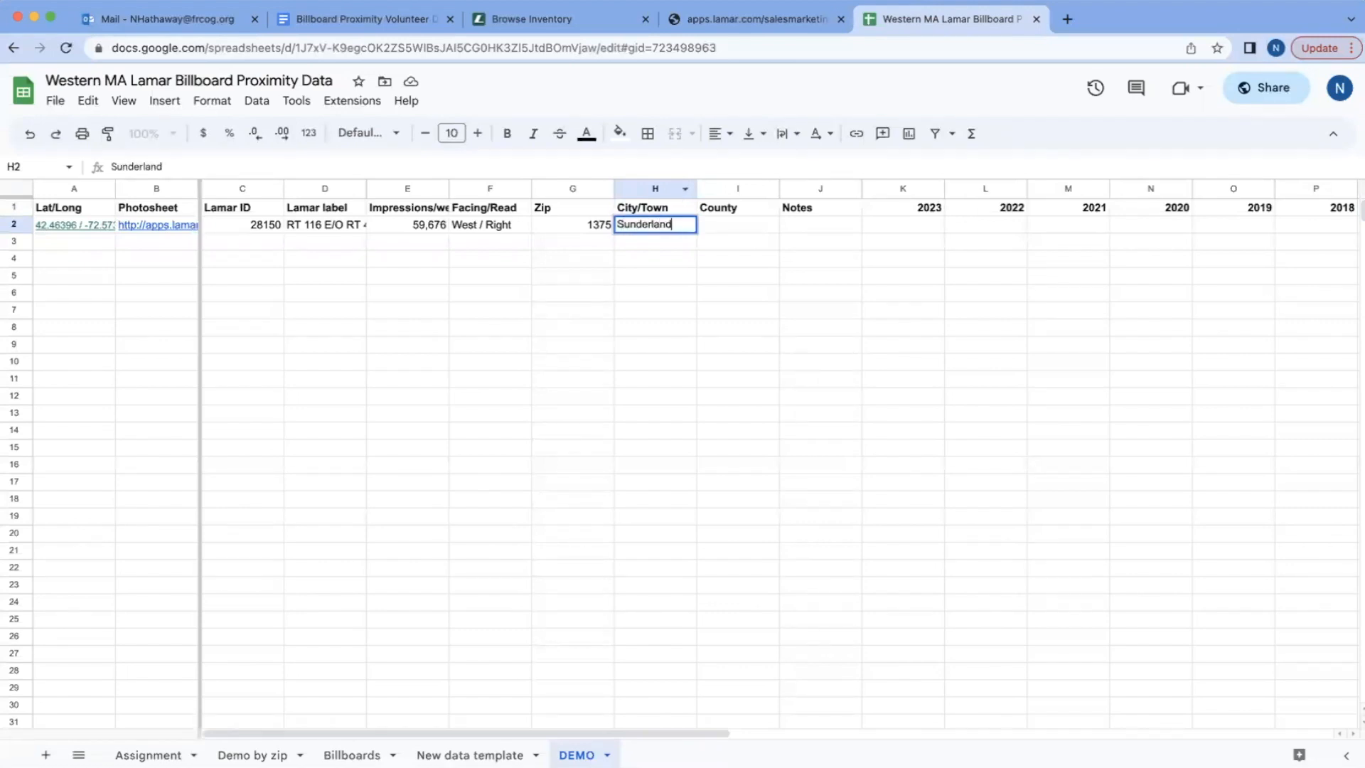
key(Tab)
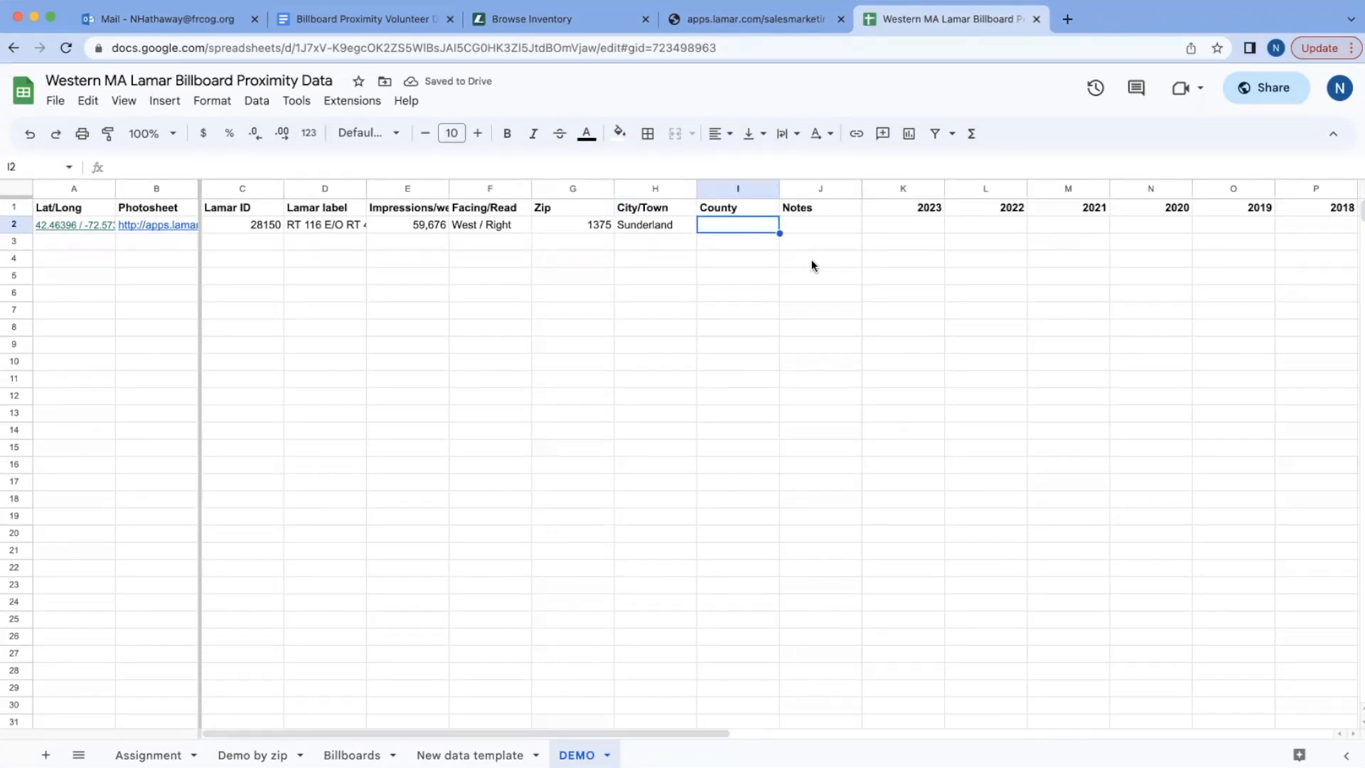
text(Franklin)
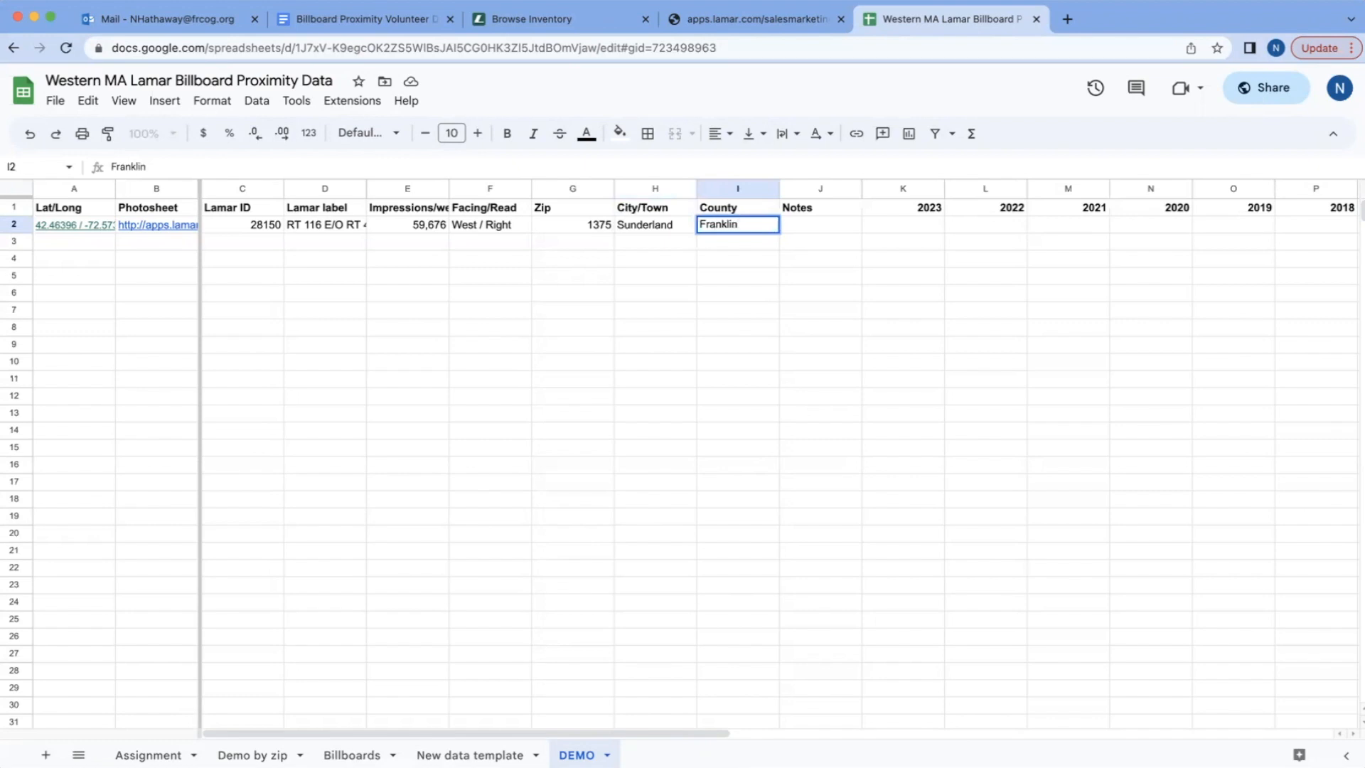
click(818, 248)
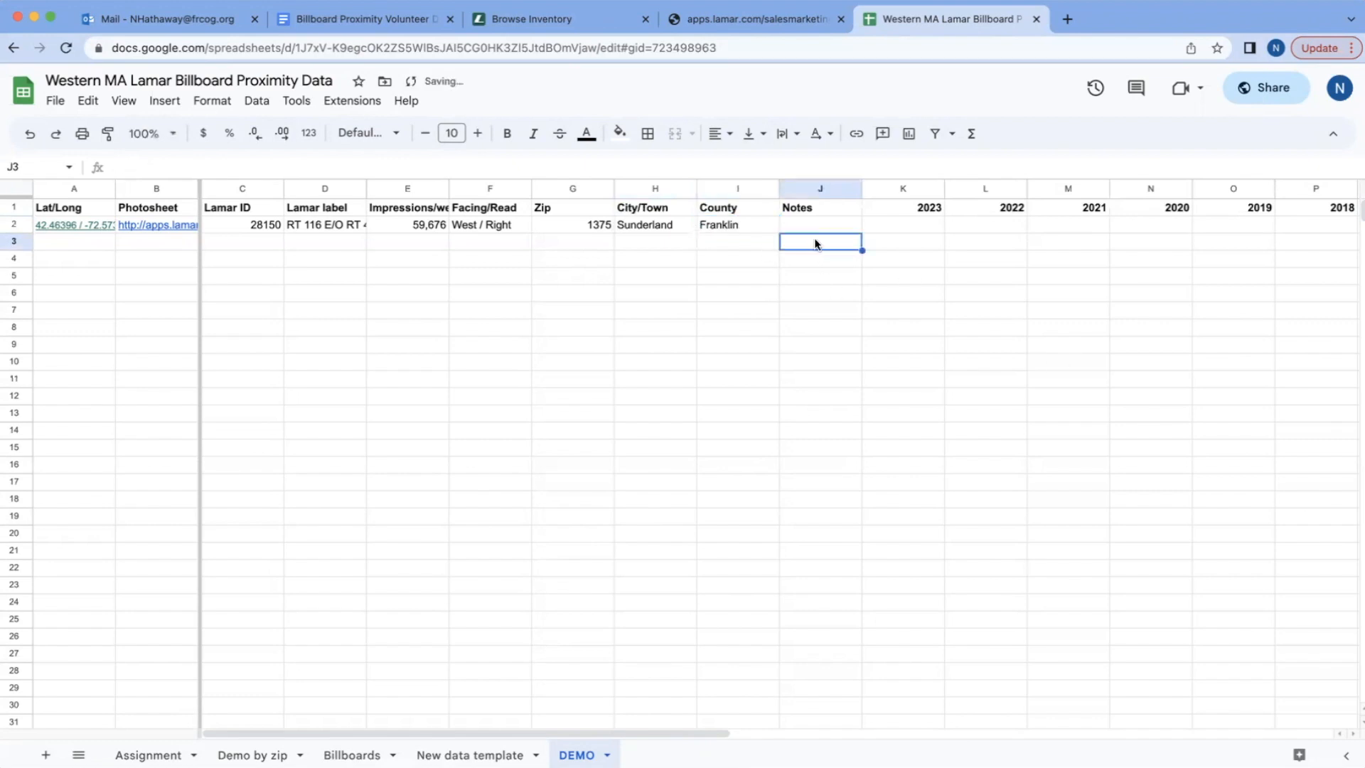
click(806, 23)
click(907, 20)
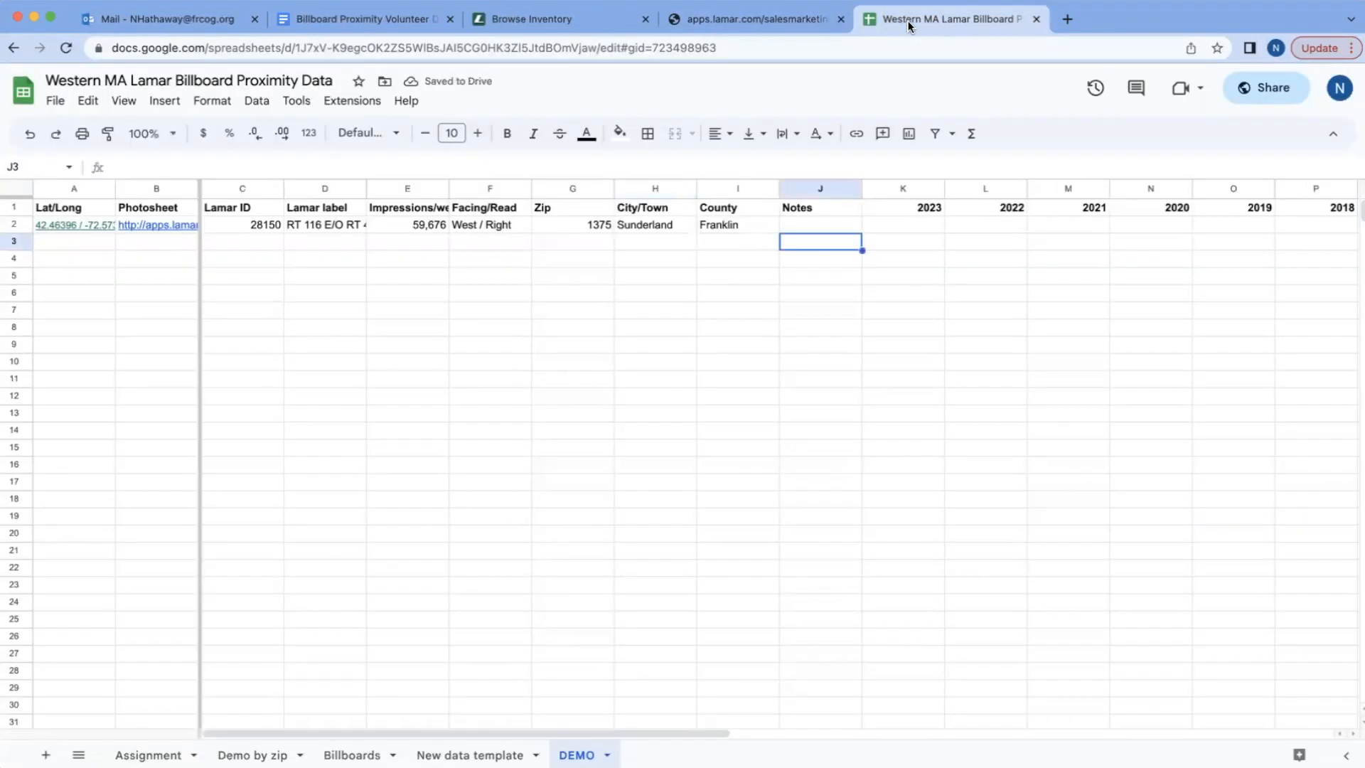